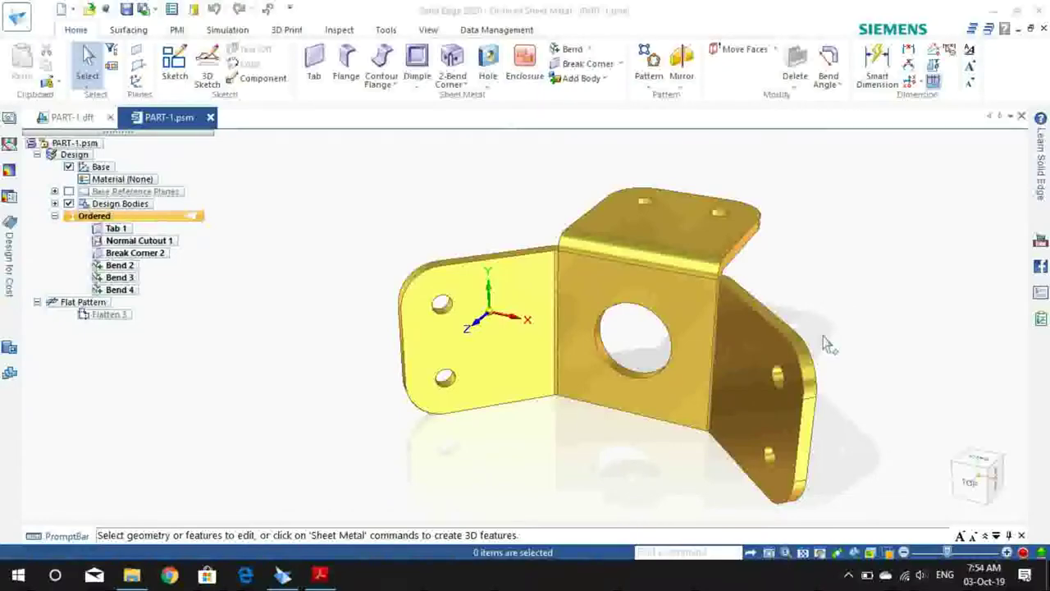
Orbit the finished gold bracket to a side view, then bring up PART-1.pdf in Acrobat Reader
mouse_move(827, 343)
middle_down()
mouse_move(726, 315)
mouse_move(846, 277)
middle_up()
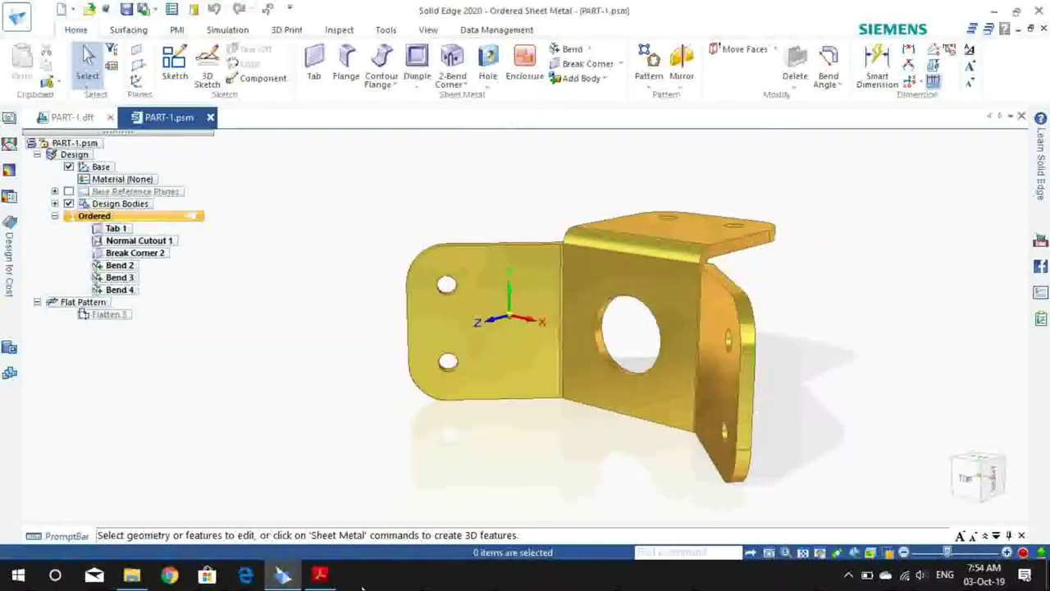
click(320, 575)
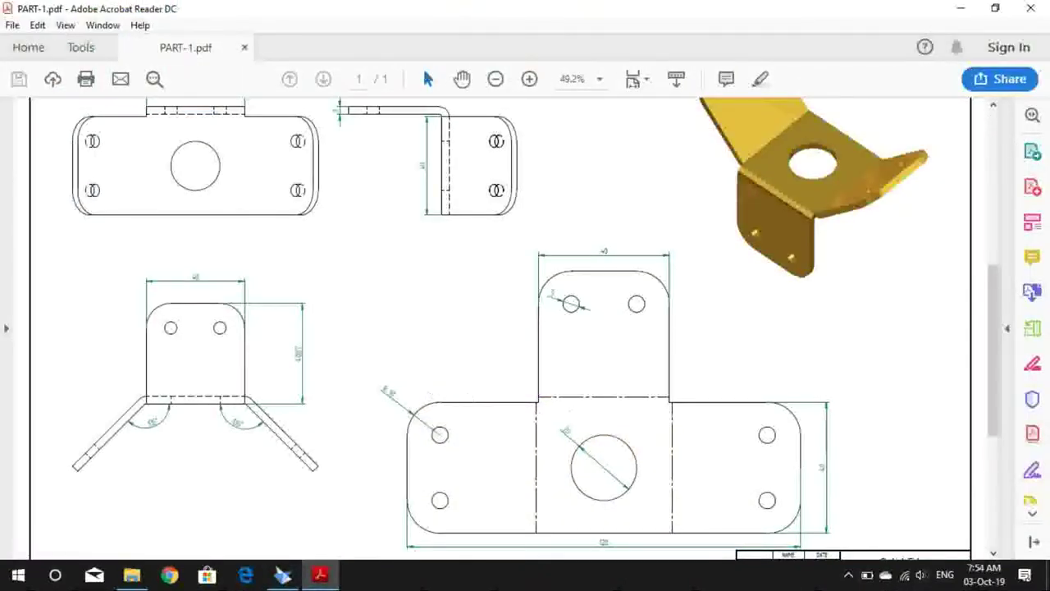
scroll(586, 415, down, 1)
scroll(595, 421, up, 2)
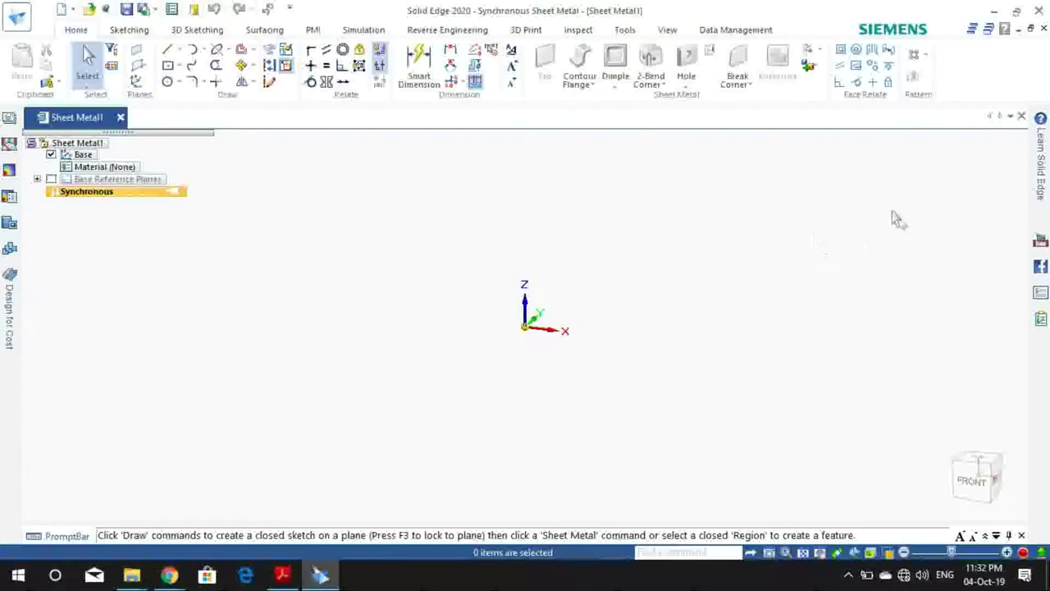
Switch Sheet Metal1 to Ordered modelling and set the Part Painter style to Gold
click(626, 30)
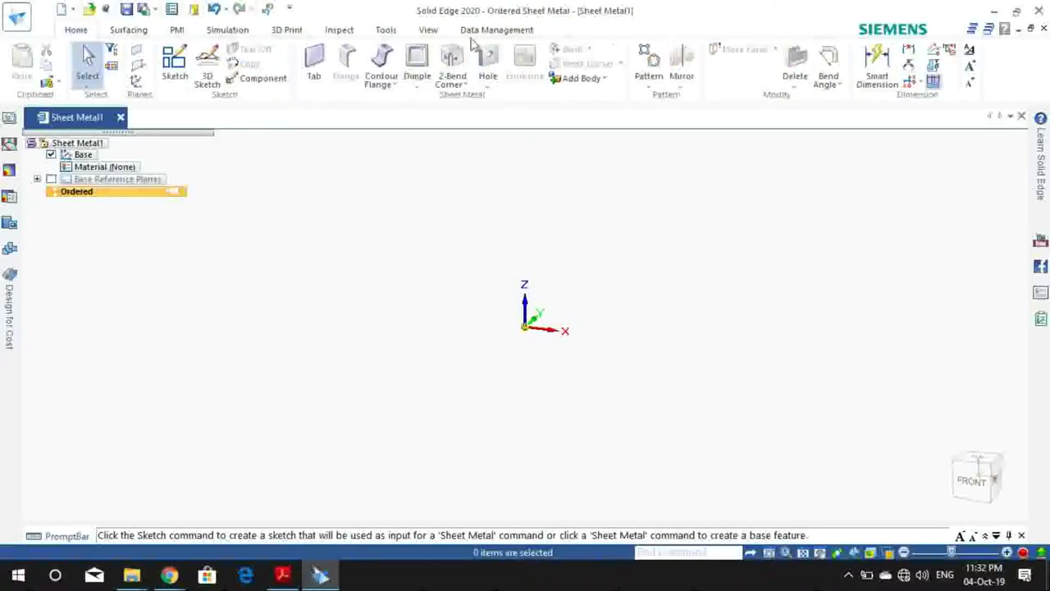
click(431, 33)
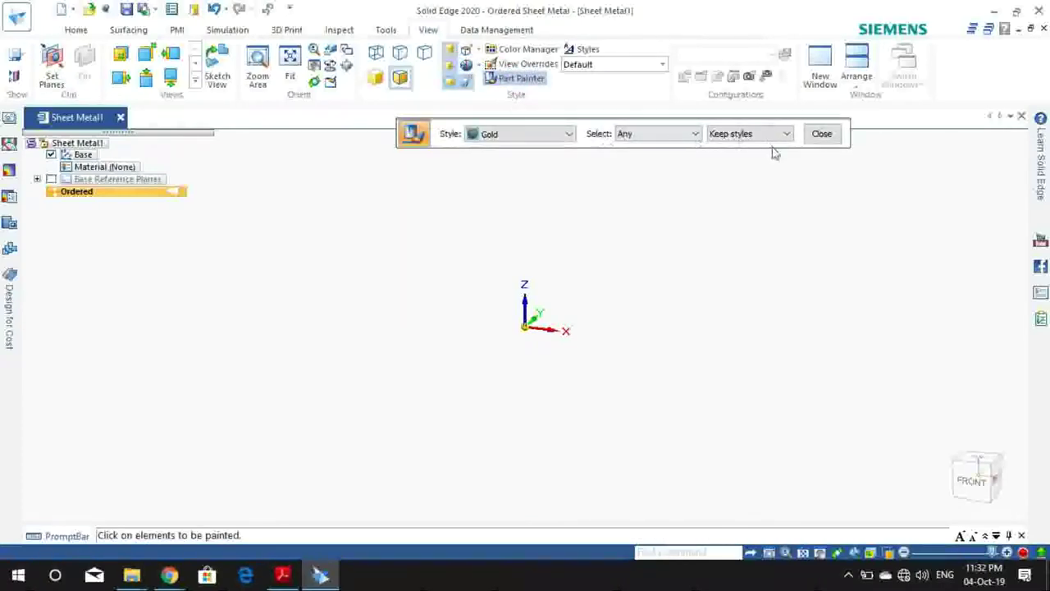
click(821, 133)
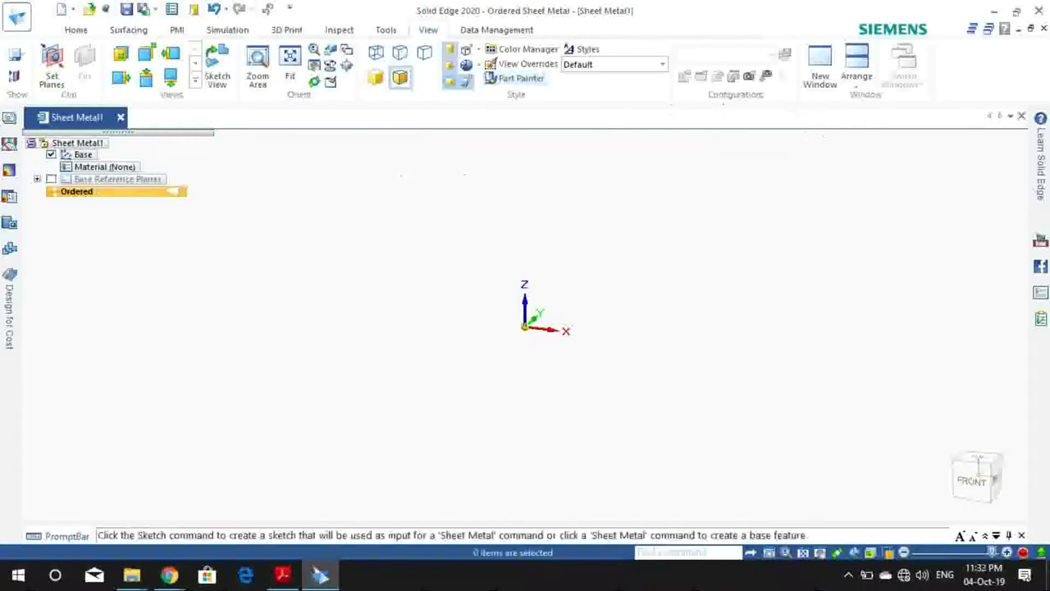
click(76, 30)
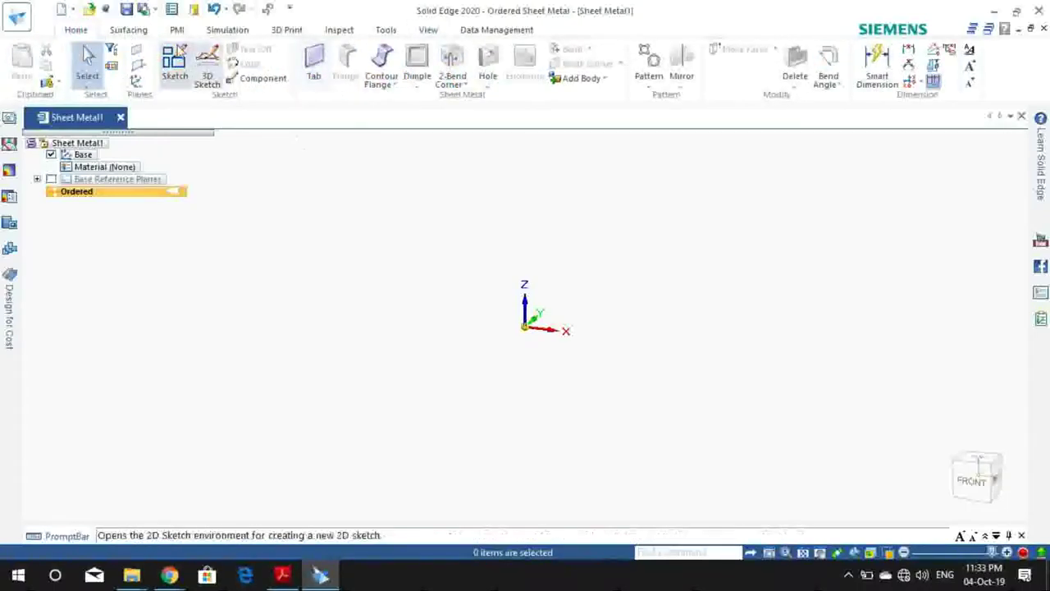
Start a Tab feature with its sketch on the Top reference plane
click(314, 64)
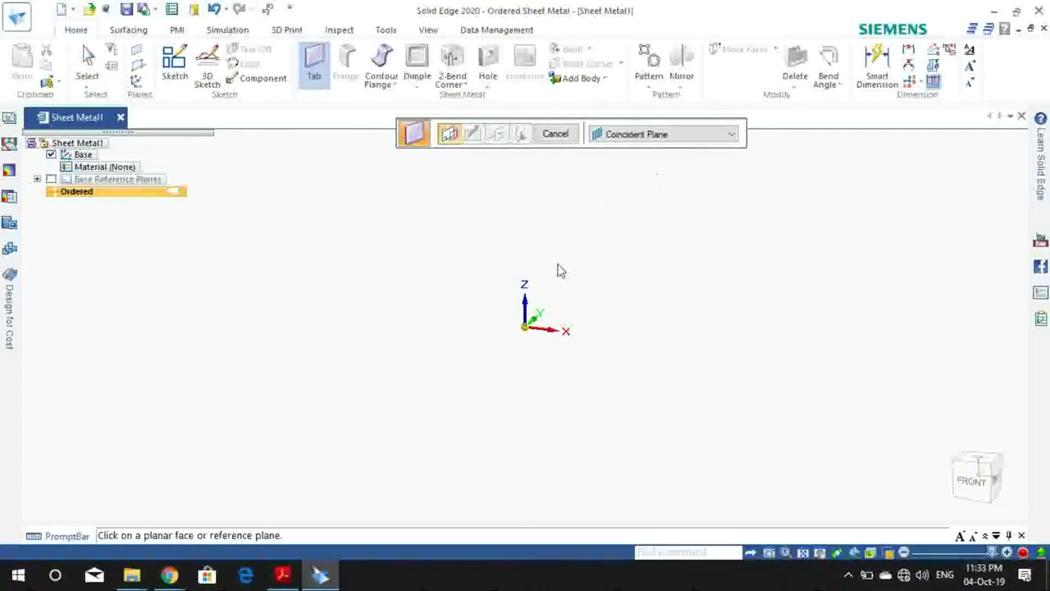
mouse_move(563, 293)
middle_down()
mouse_move(574, 312)
mouse_move(534, 320)
middle_up()
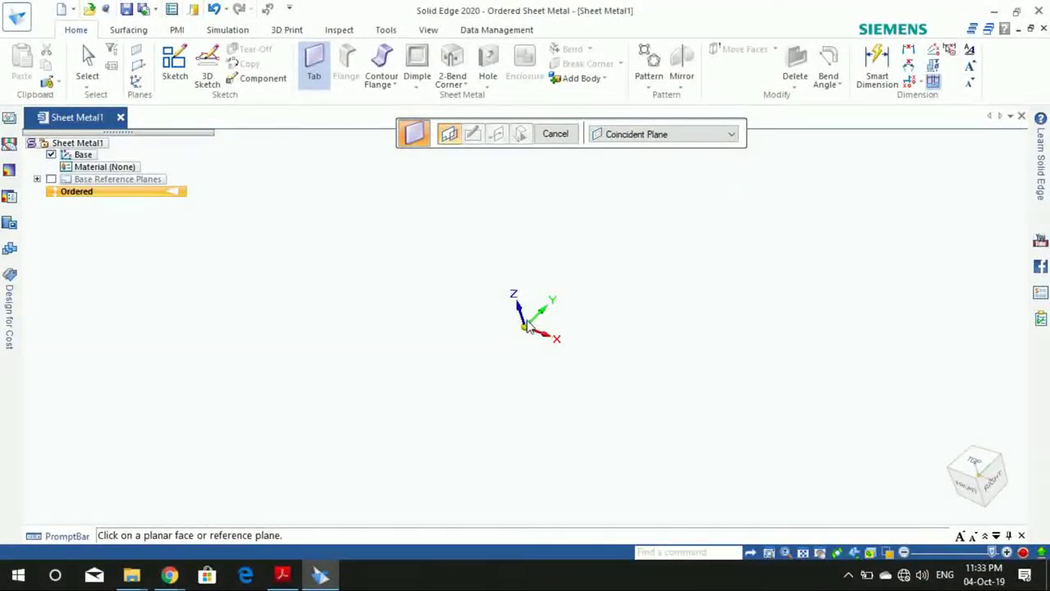
key(ctrl+t)
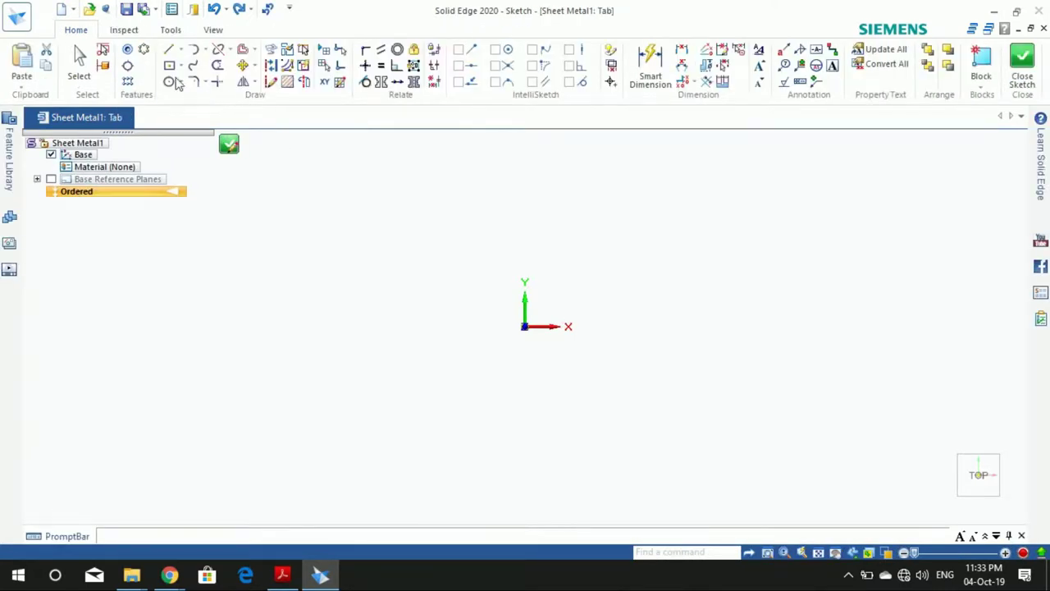
Draw a centre rectangle at the origin and a smaller one centred on its top-edge midpoint
click(169, 66)
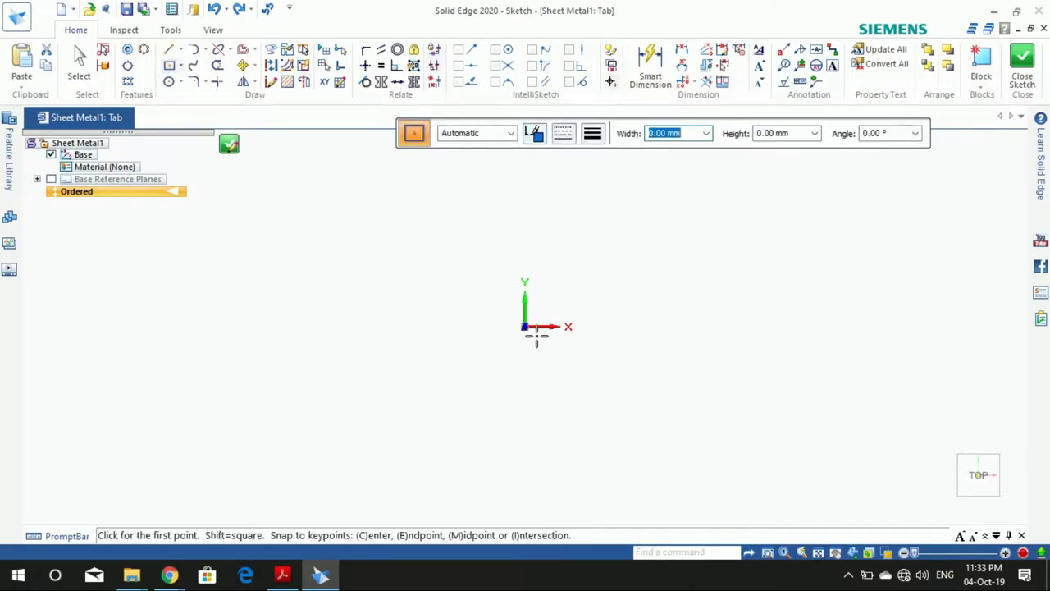
click(539, 314)
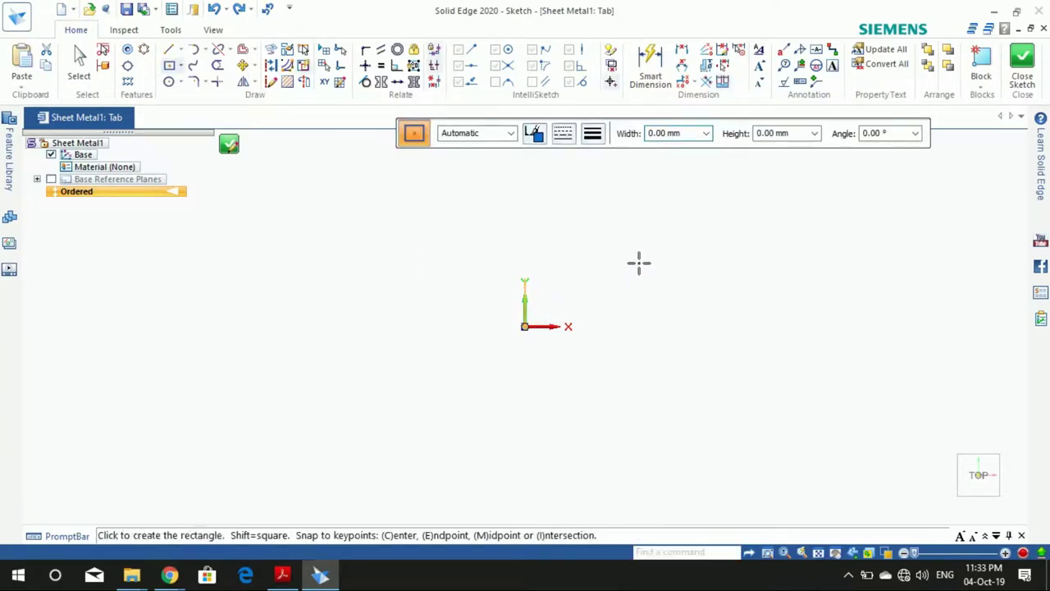
click(648, 258)
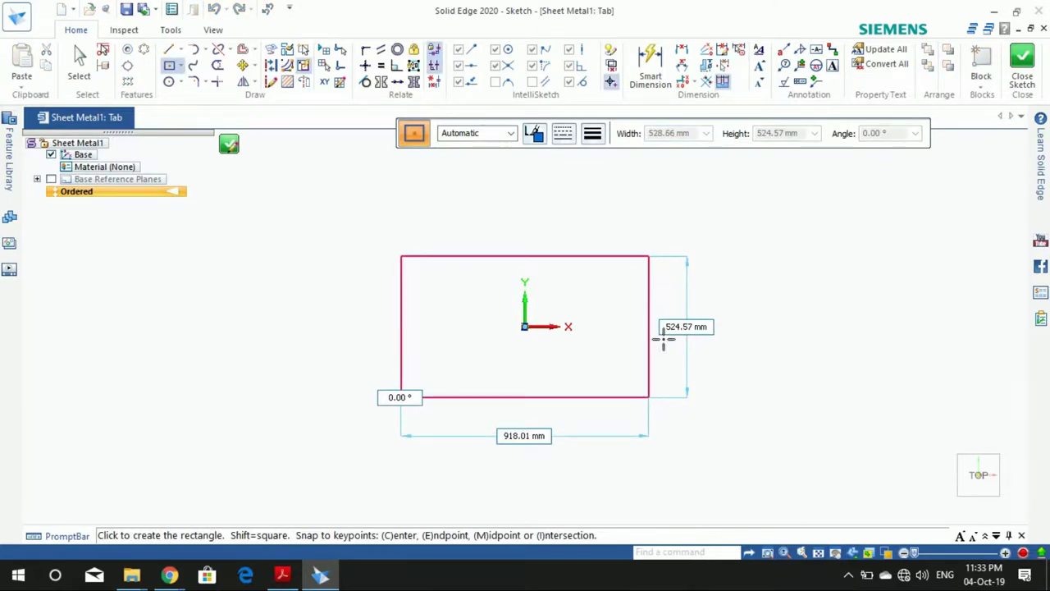
click(525, 257)
click(578, 216)
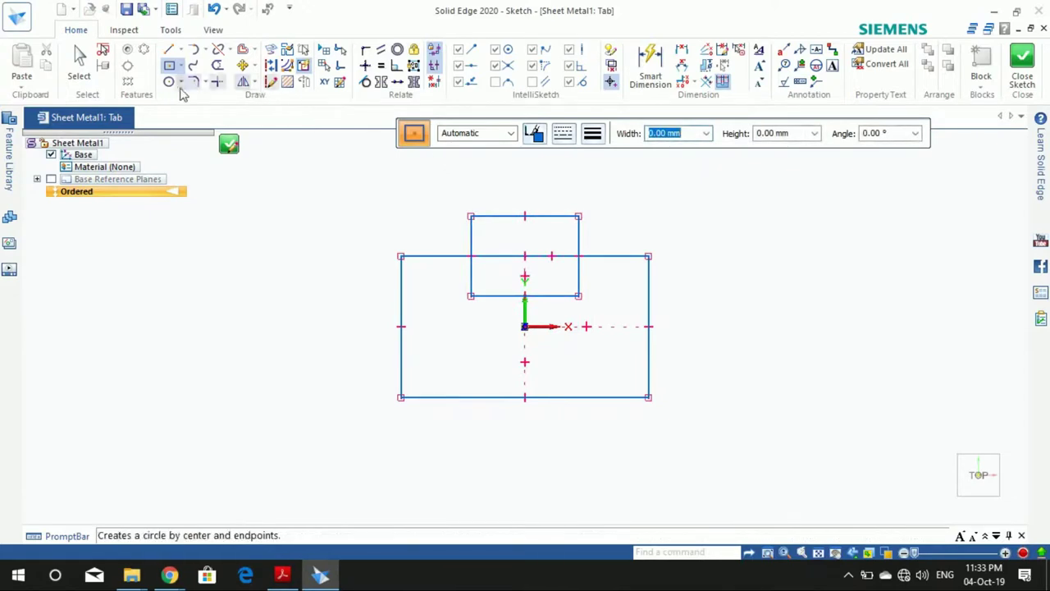
Trim the overlapping inner lines to leave a single T-shaped outline
click(217, 65)
drag(533, 246, 482, 282)
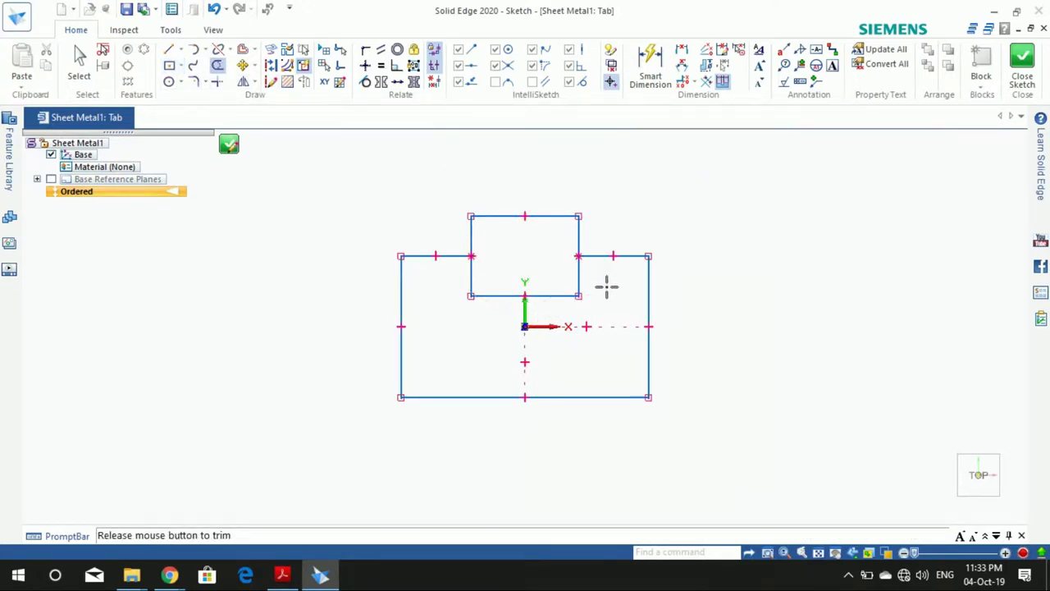
drag(611, 290, 604, 286)
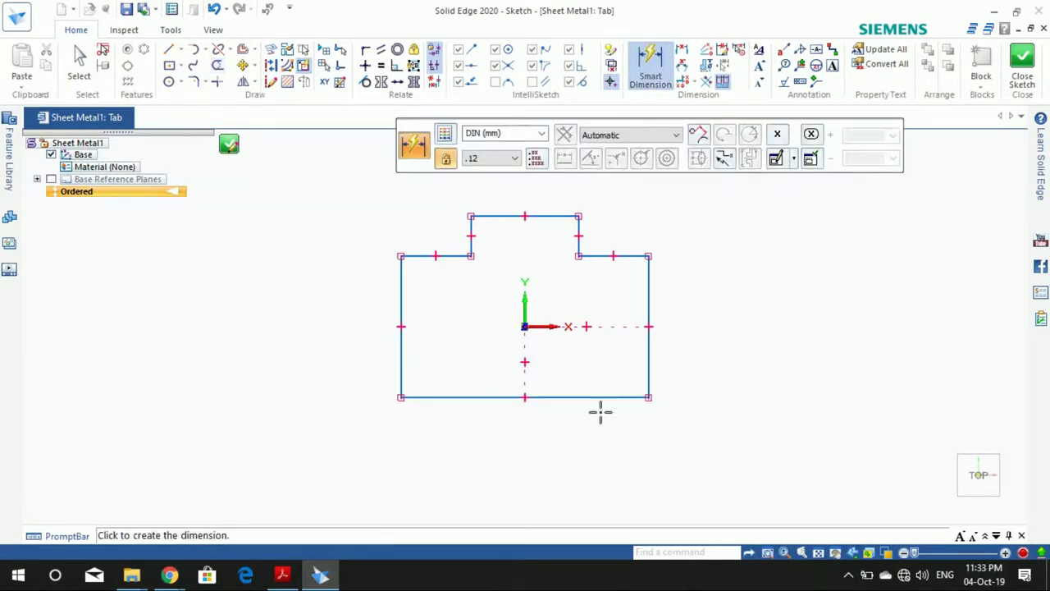
Dimension the bottom edge to 120 and the right edge to 40
click(600, 412)
click(596, 430)
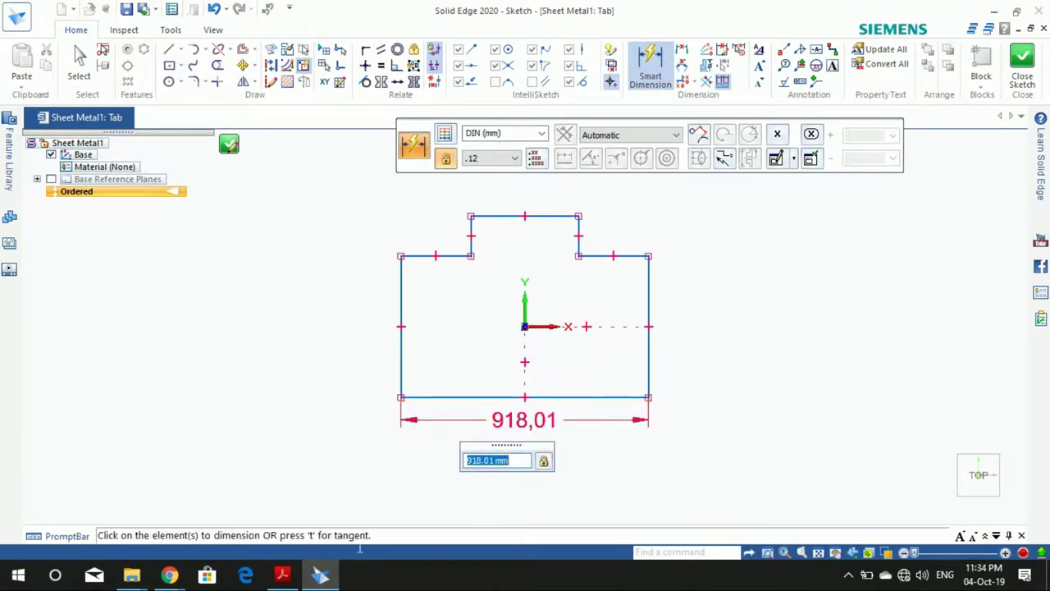
text(120)
key(Return)
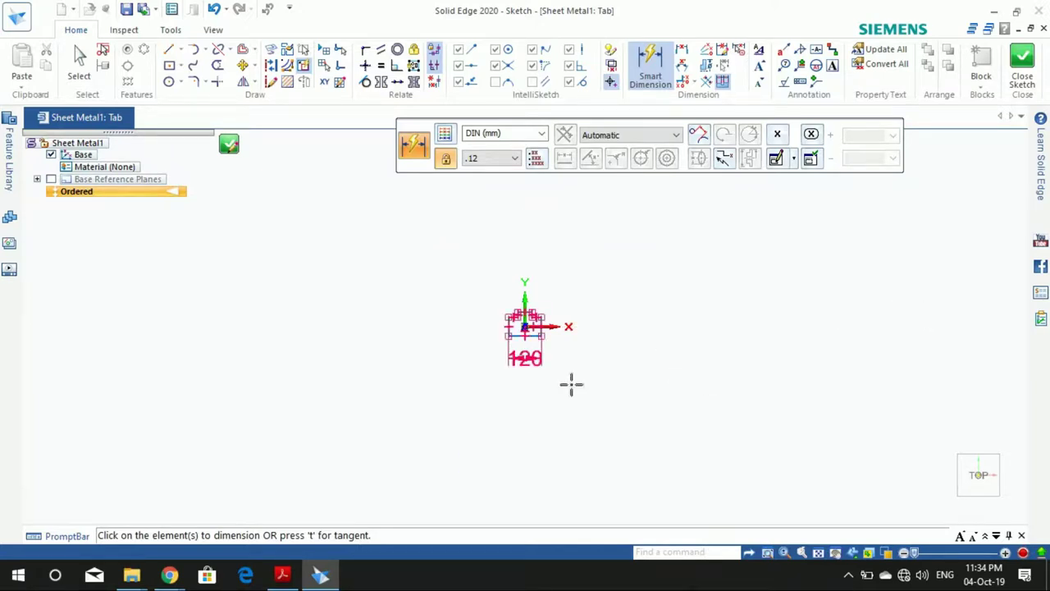
scroll(550, 340, up, 5)
click(547, 326)
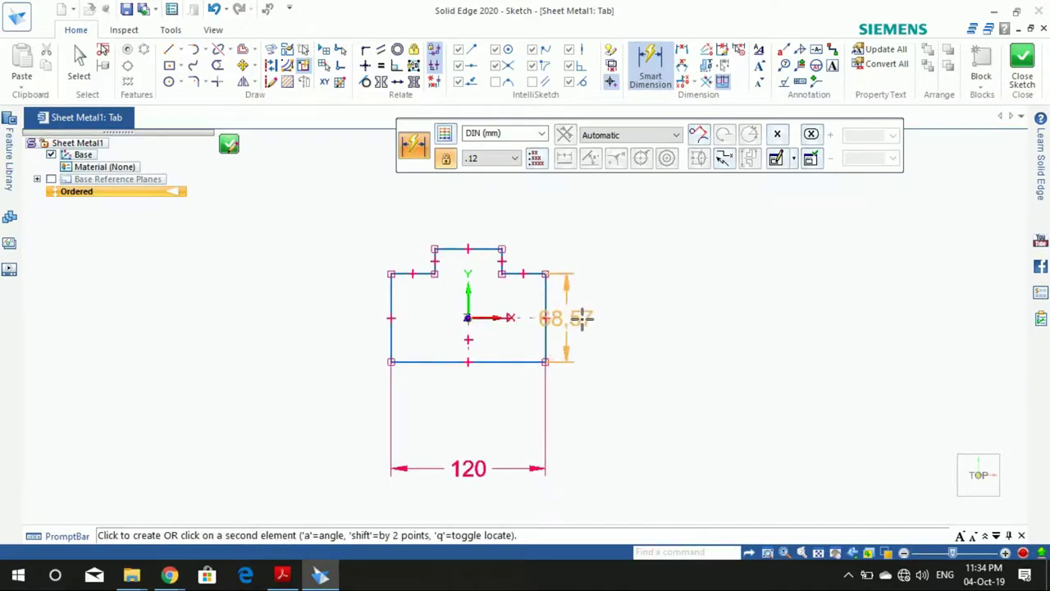
click(593, 322)
text(0)
key(Return)
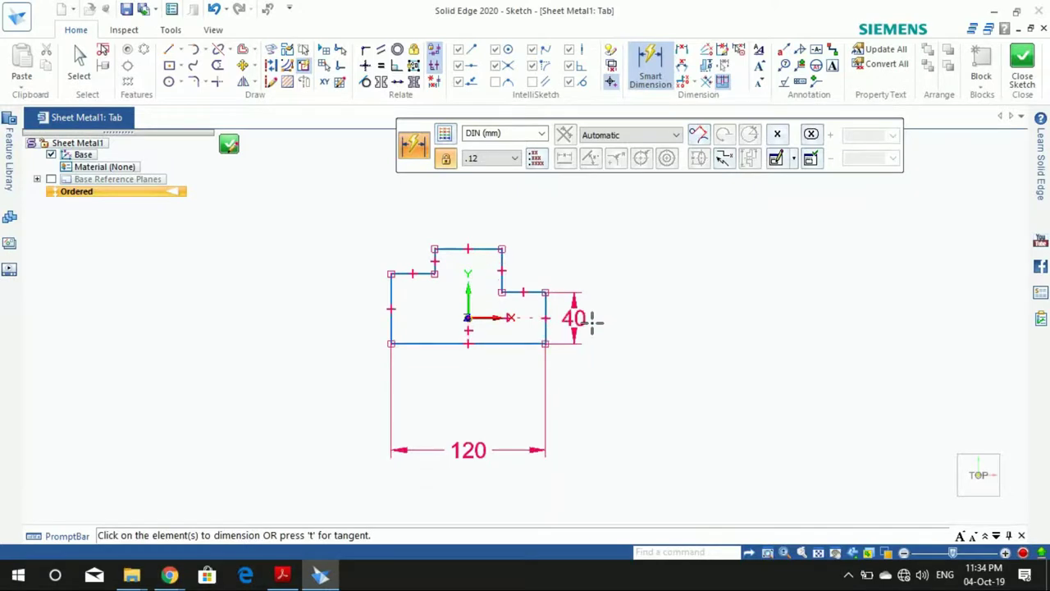
Make the T outline's edges equal in length and close the sketch
click(381, 65)
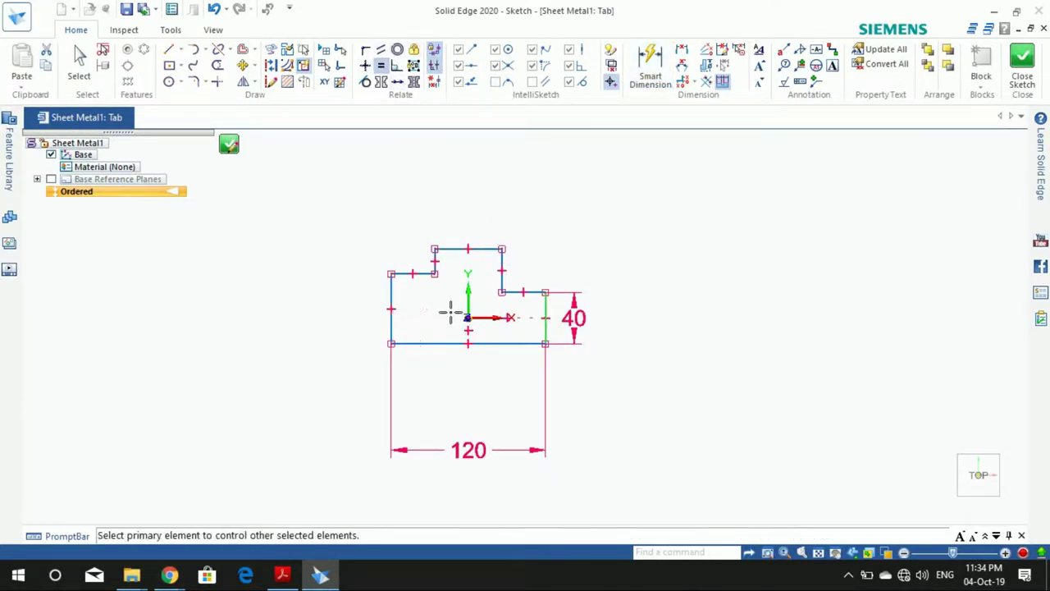
click(507, 318)
click(546, 316)
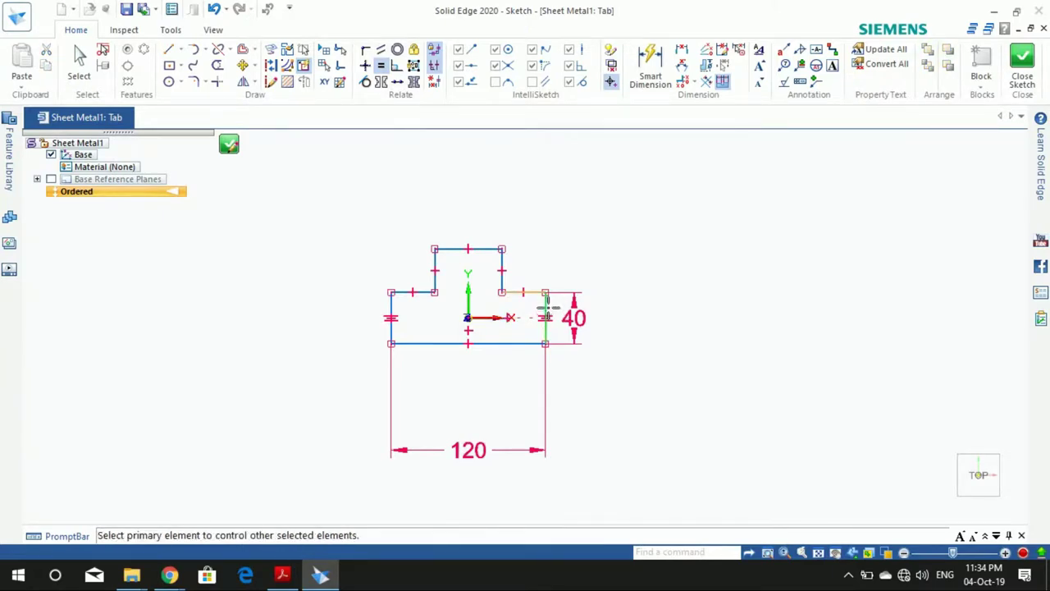
click(540, 293)
scroll(544, 304, up, 3)
click(490, 291)
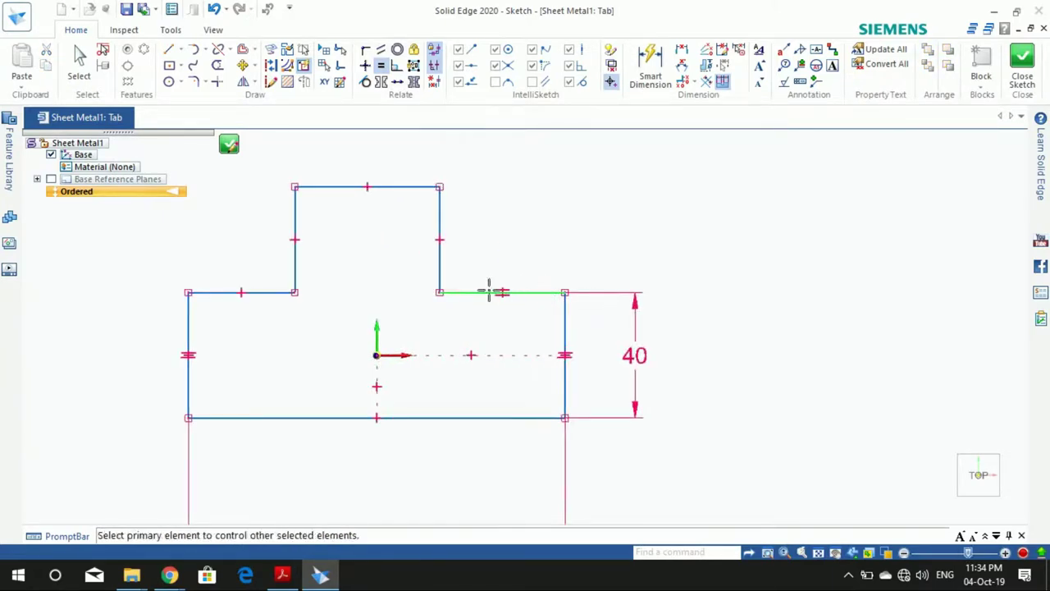
click(442, 275)
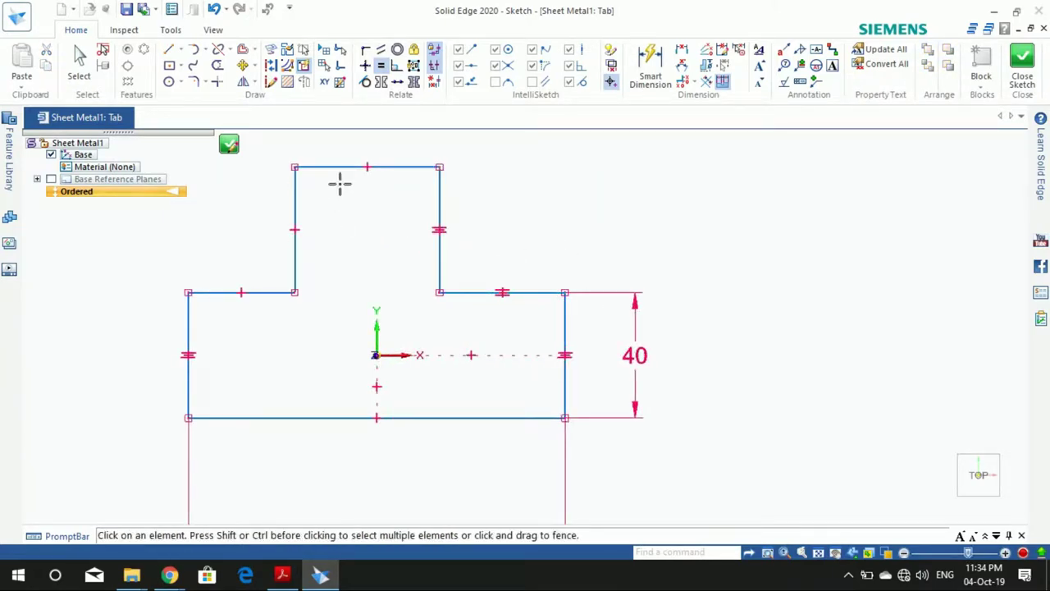
click(440, 209)
click(403, 168)
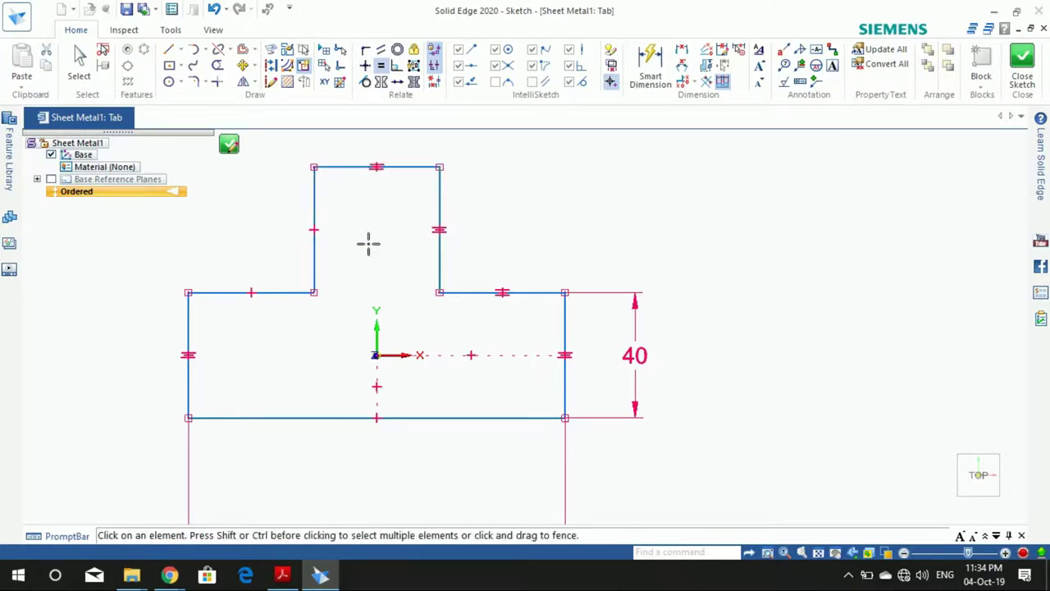
click(313, 229)
scroll(384, 255, down, 1)
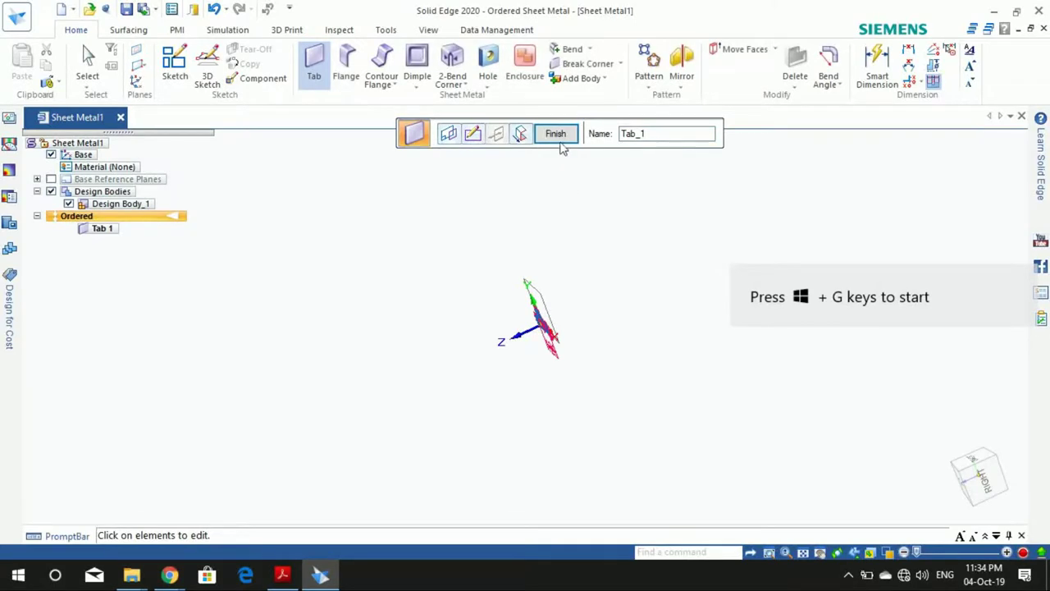
Finish the Tab 1 feature
click(555, 133)
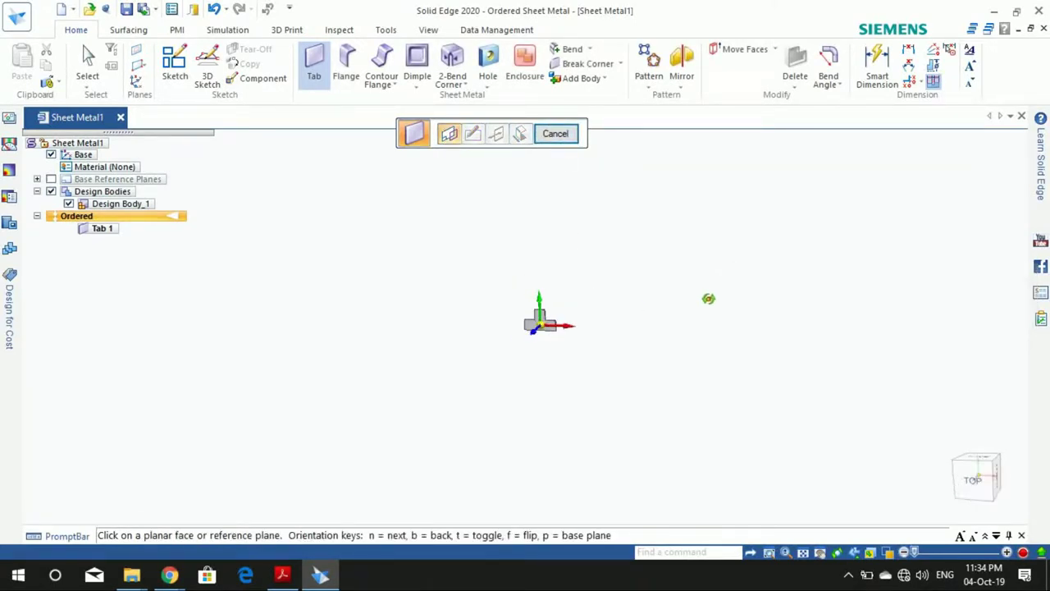
scroll(555, 328, up, 2)
scroll(533, 330, up, 2)
scroll(517, 332, up, 2)
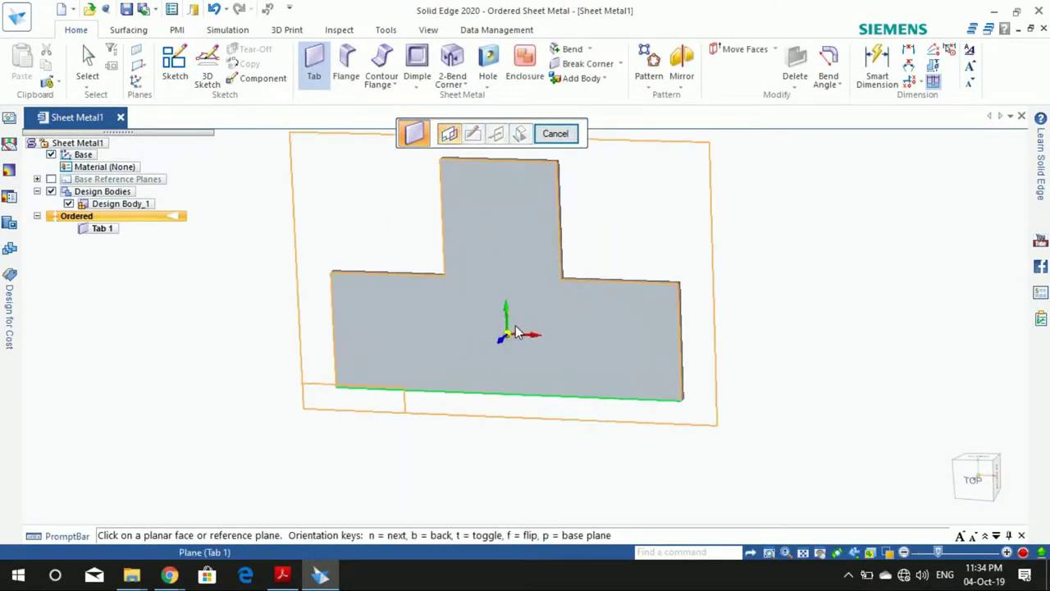
click(555, 133)
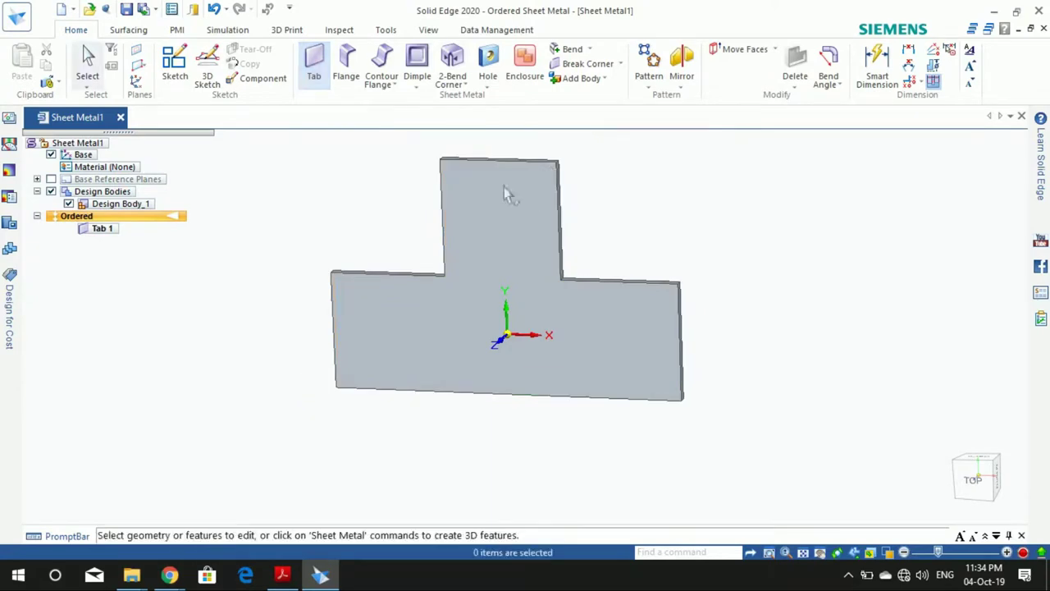
Paint the whole T-shaped part in Gold style using Part Painter with Select Any
click(428, 30)
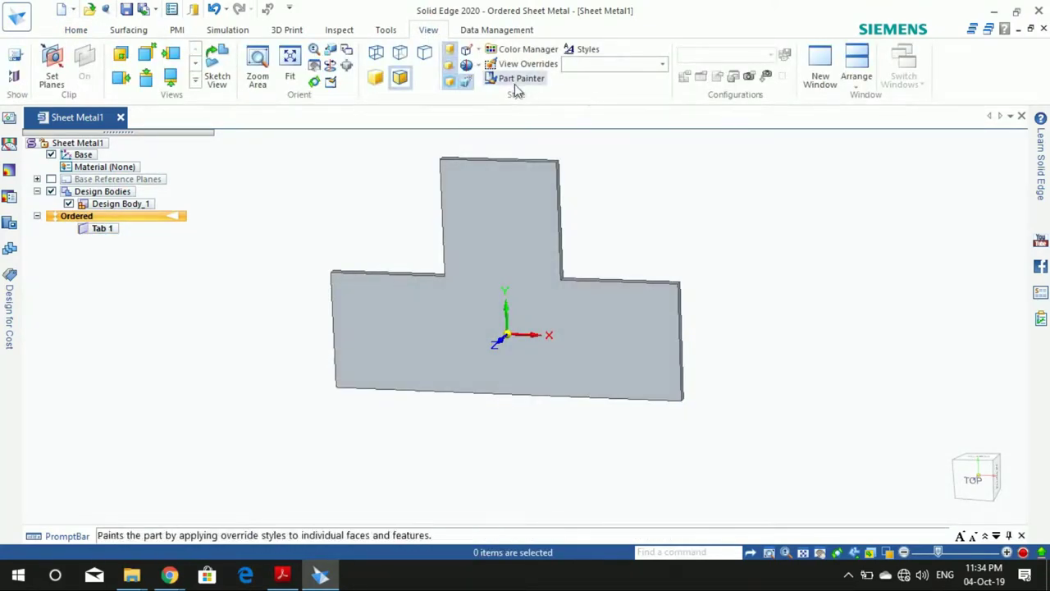
click(517, 82)
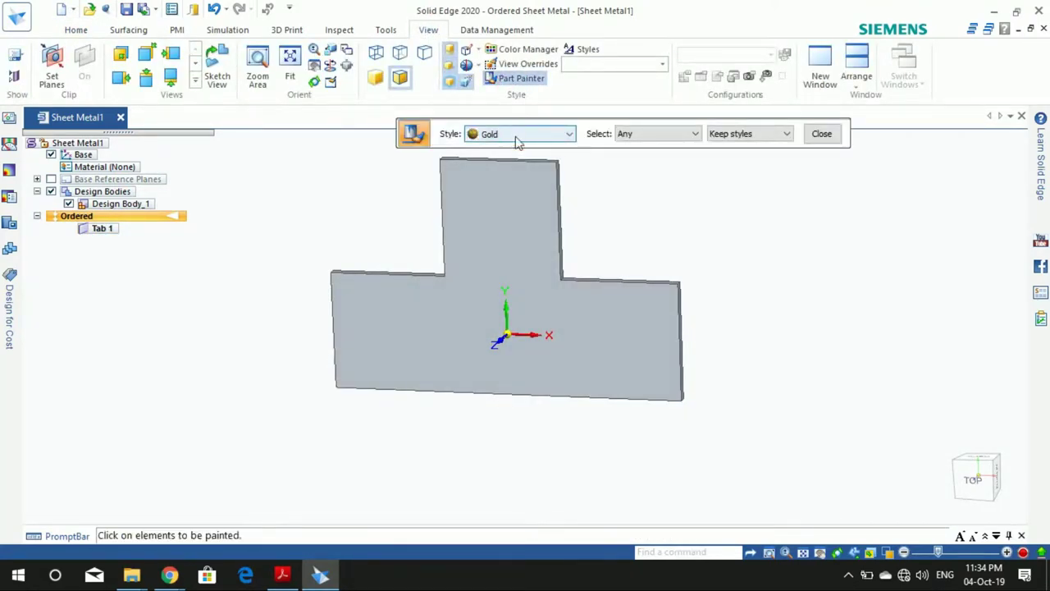
click(517, 134)
click(524, 147)
click(500, 205)
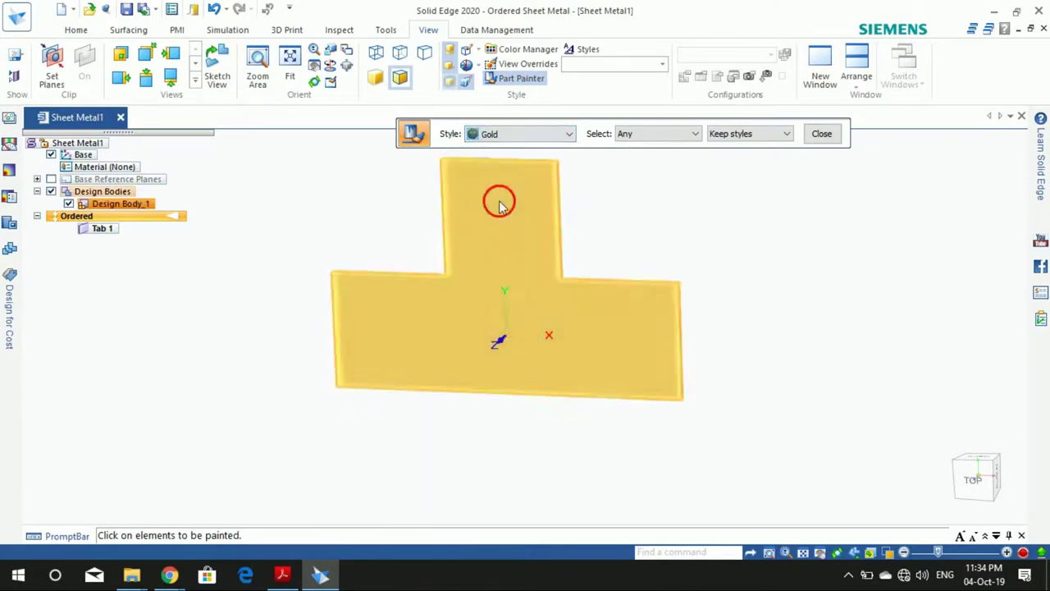
click(631, 135)
click(627, 146)
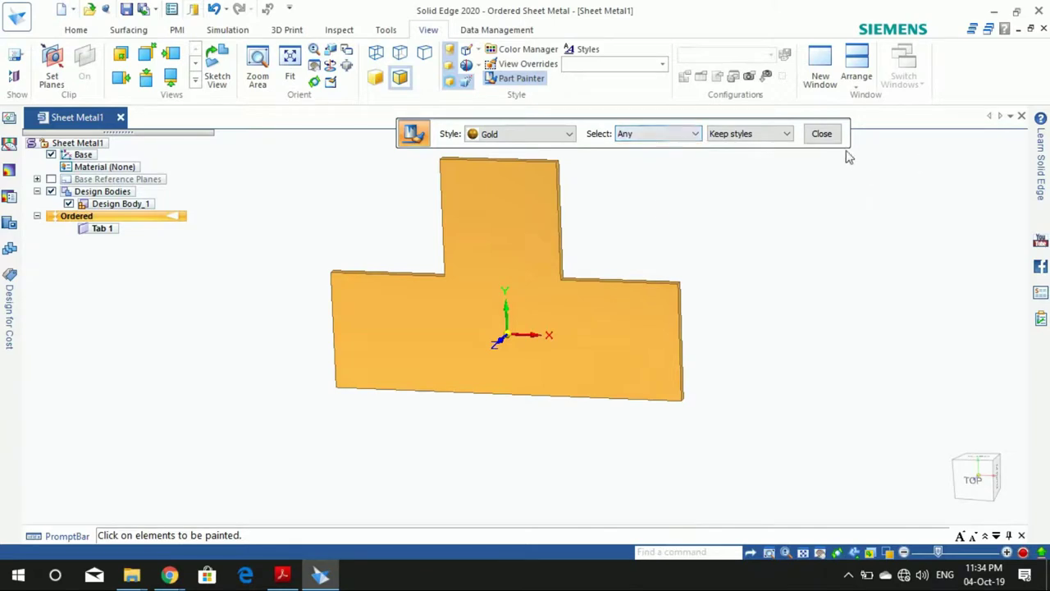
click(817, 134)
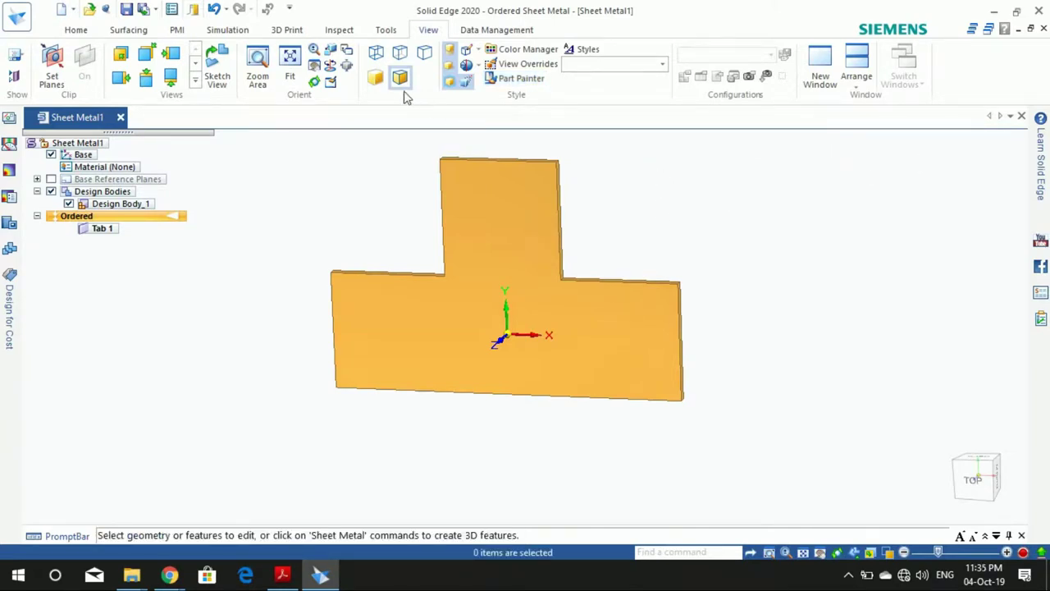
Start a Normal Cutout and place its sketch on the plate's flat face
scroll(473, 237, up, 2)
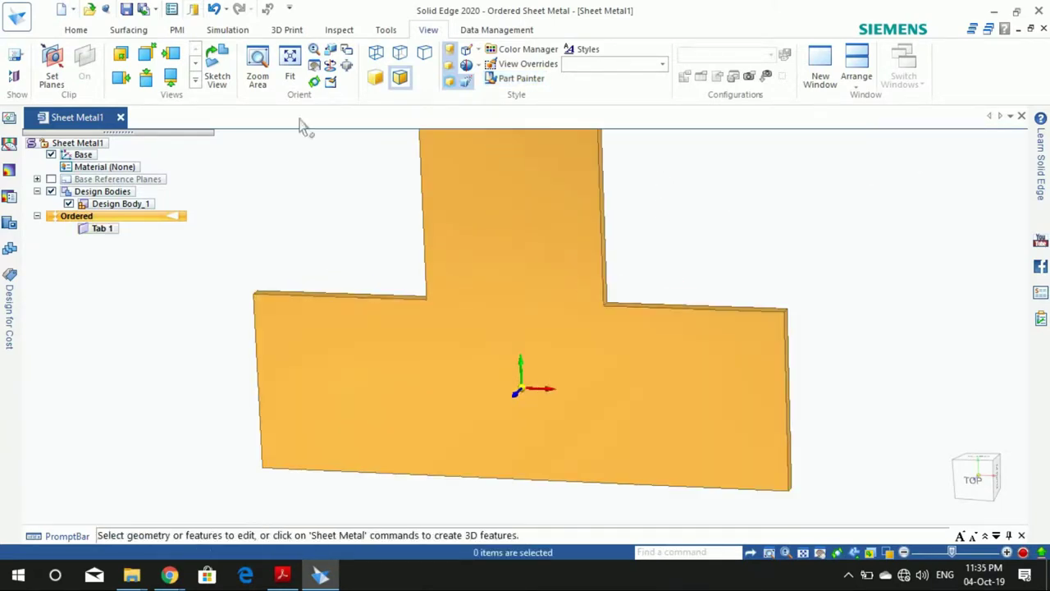
click(77, 30)
click(488, 84)
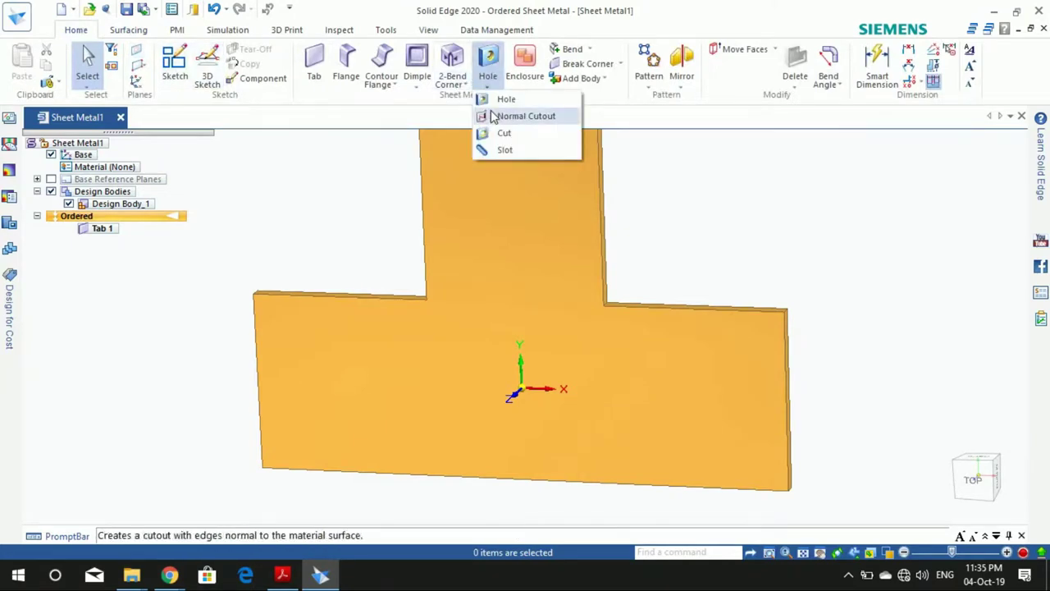
click(496, 134)
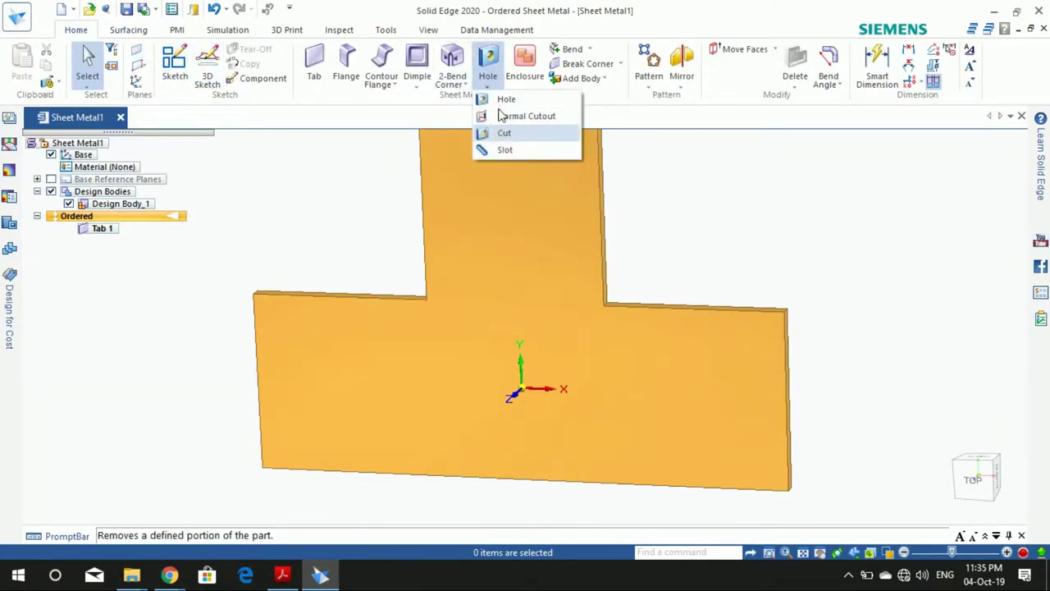
click(527, 182)
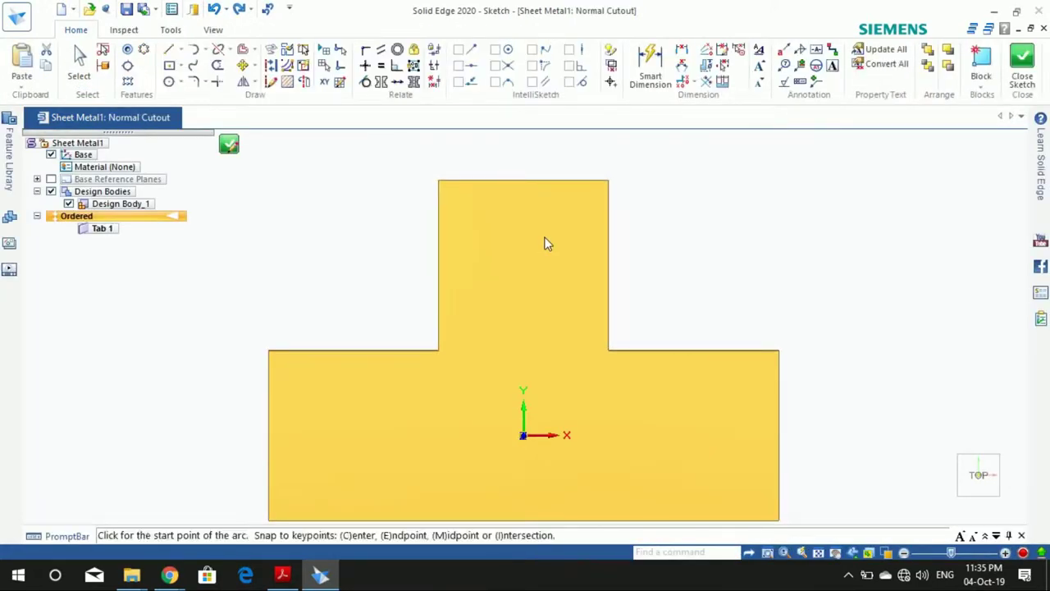
Draw two 5 mm diameter circles across the top tab
click(169, 82)
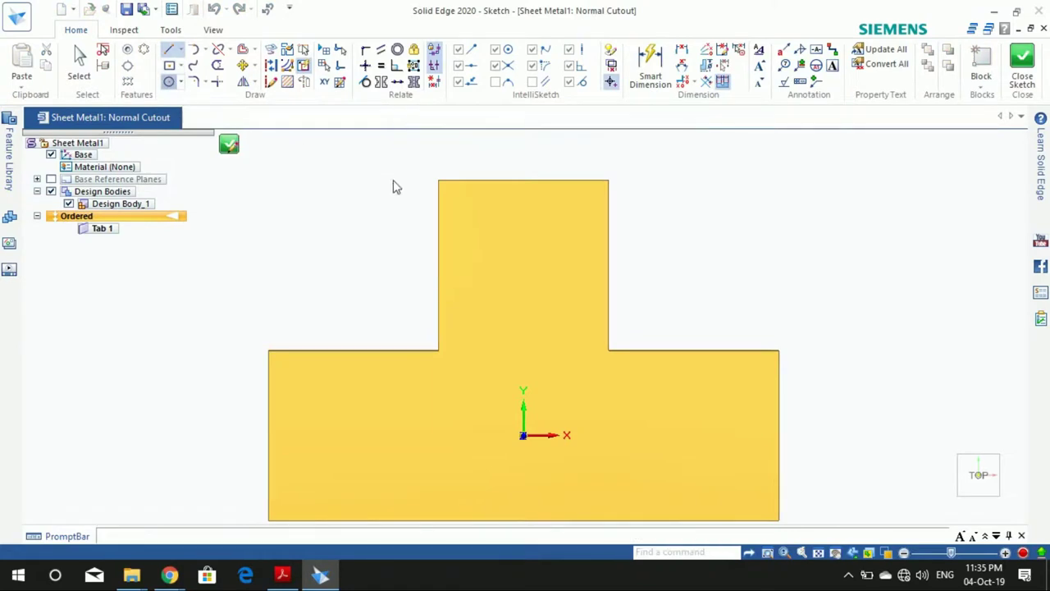
click(478, 217)
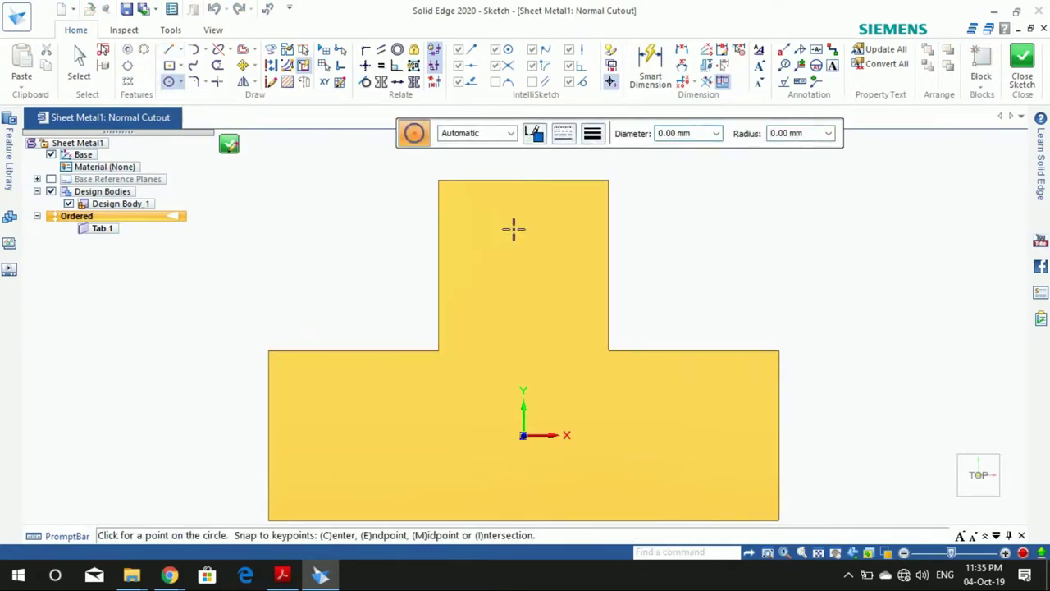
text(5)
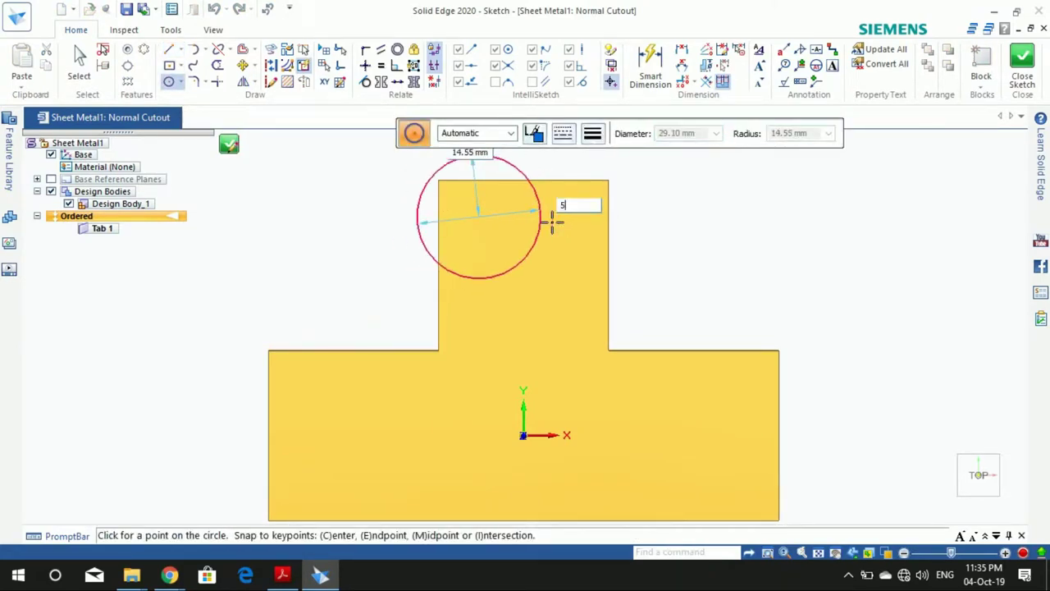
key(Return)
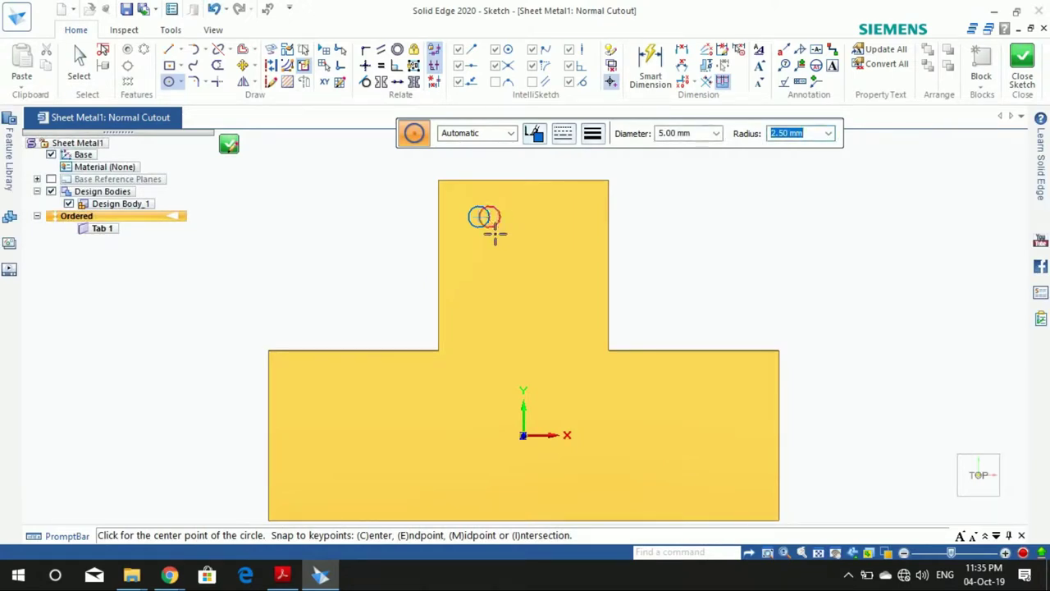
click(581, 232)
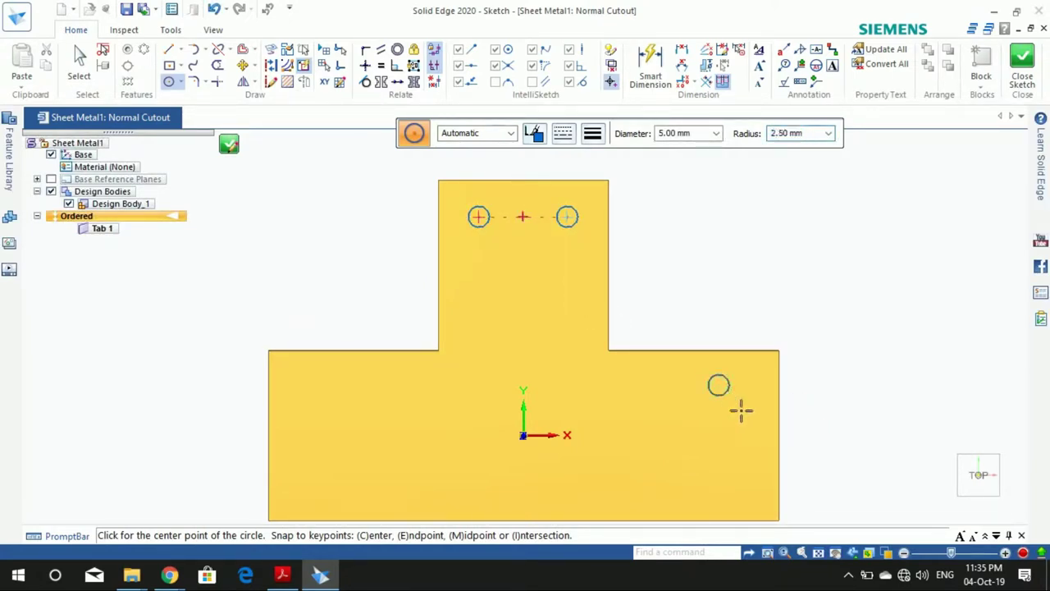
Add four 5 mm circles at the corners of a rectangle on the base
click(728, 487)
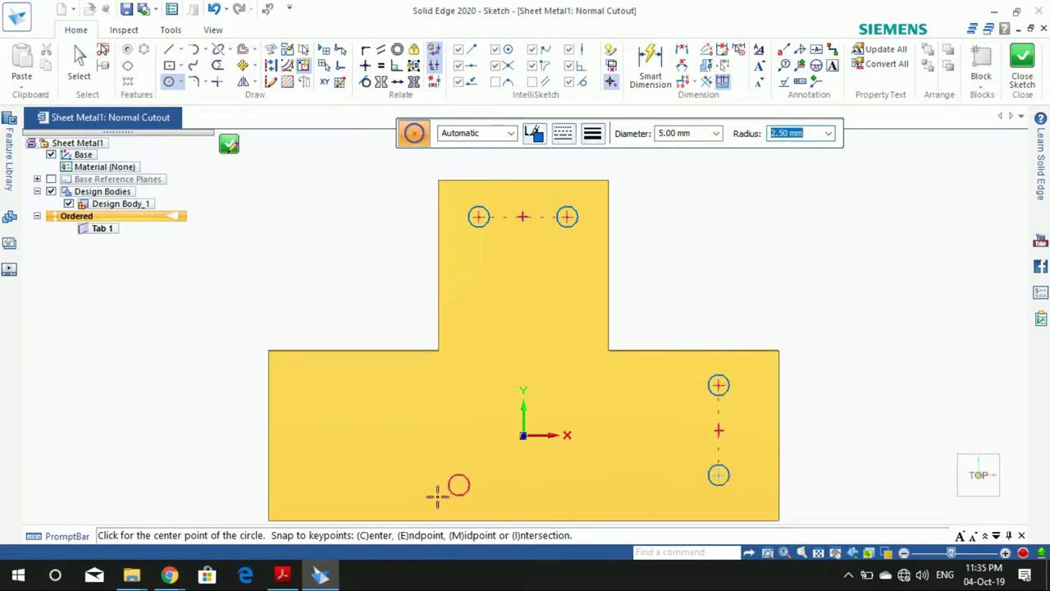
click(417, 489)
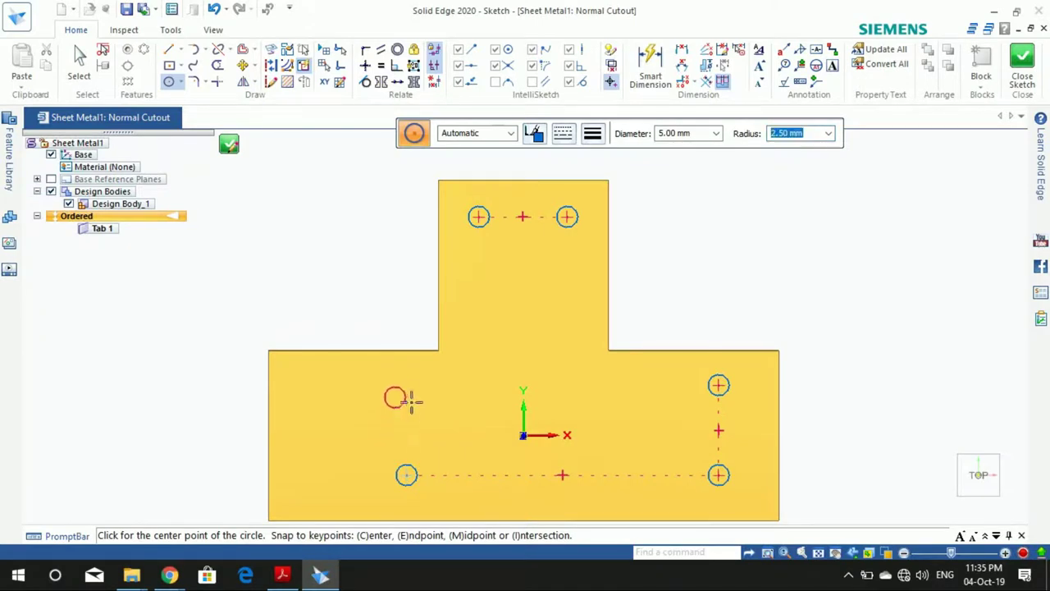
click(417, 398)
click(653, 78)
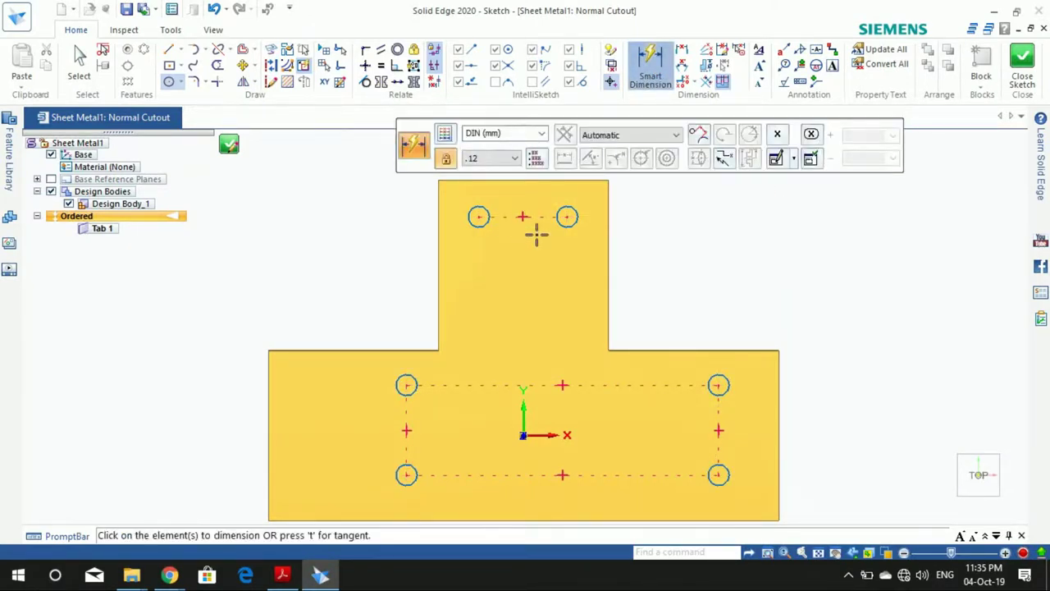
Dimension the two tab holes 30 mm apart
click(569, 223)
click(479, 217)
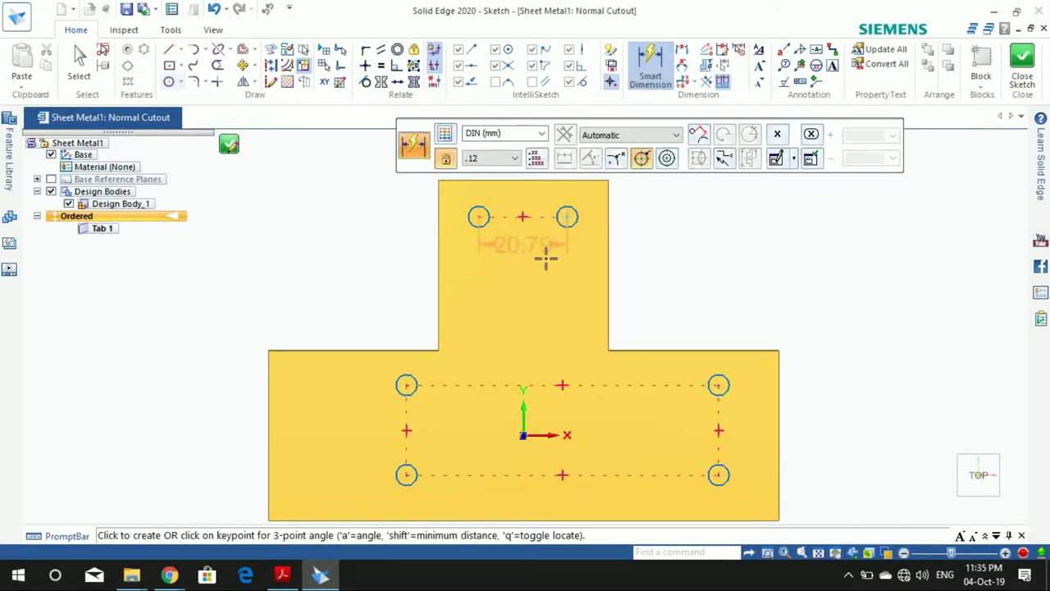
click(546, 254)
key(Return)
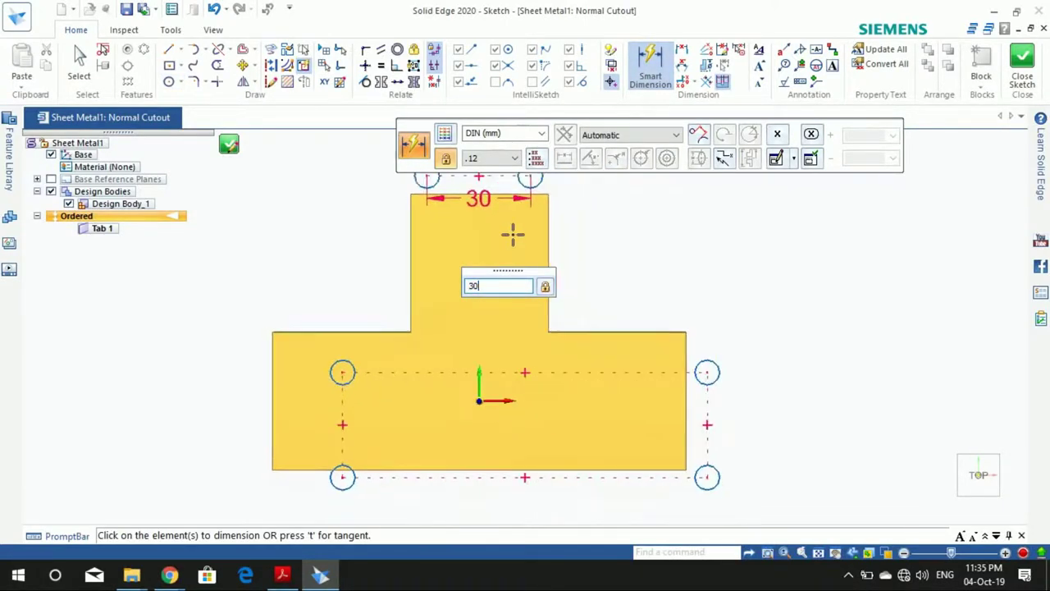
scroll(542, 236, down, 1)
scroll(545, 234, down, 1)
scroll(547, 215, up, 1)
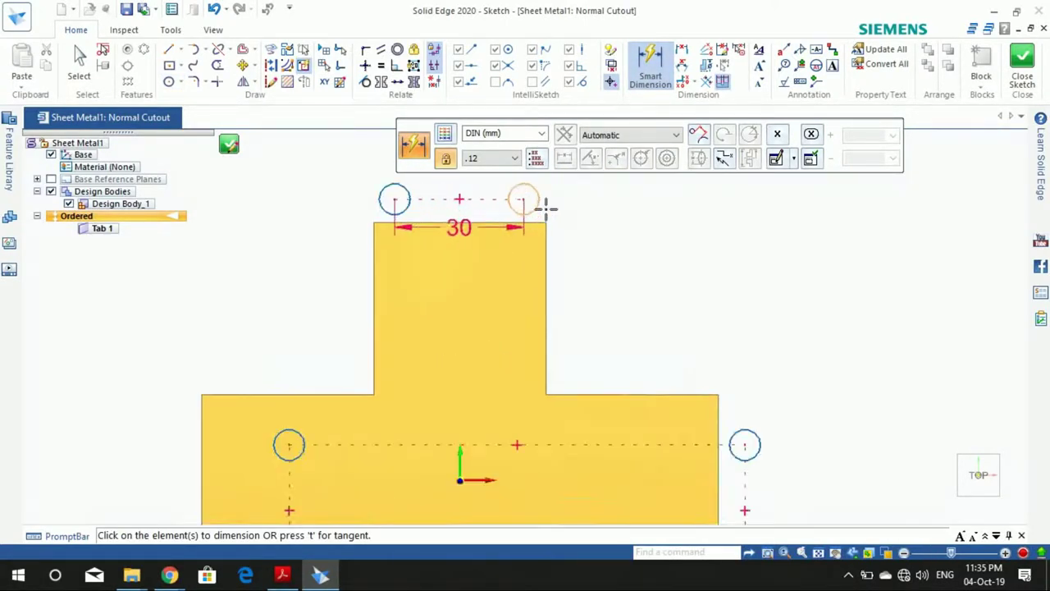
scroll(544, 206, up, 1)
Set the right tab hole 5 mm from the tab's edge
click(556, 207)
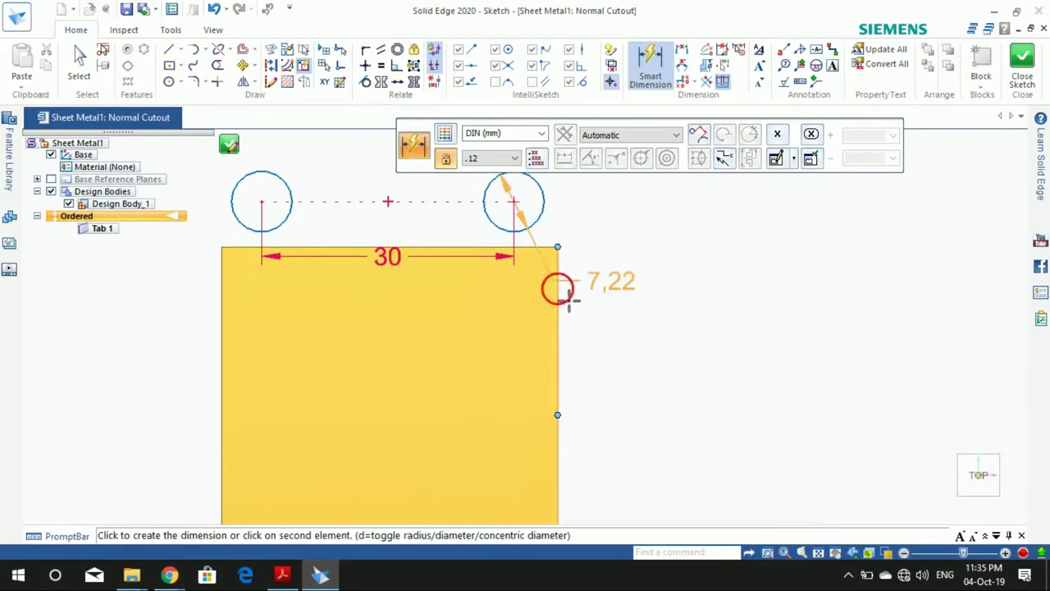
click(557, 291)
click(525, 308)
text(5)
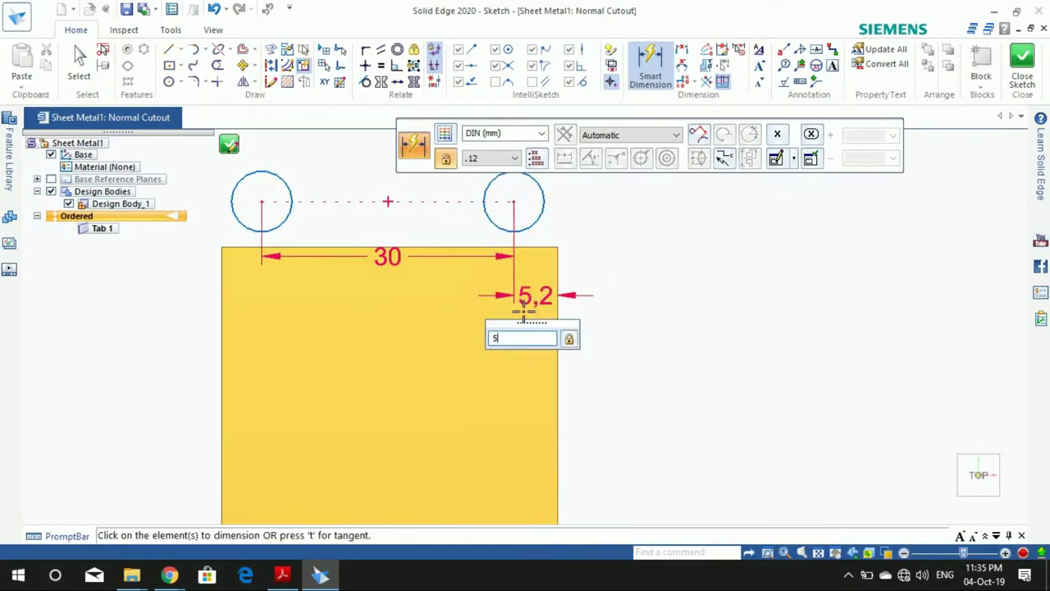
key(Return)
scroll(574, 304, down, 2)
scroll(587, 301, down, 1)
scroll(766, 495, up, 1)
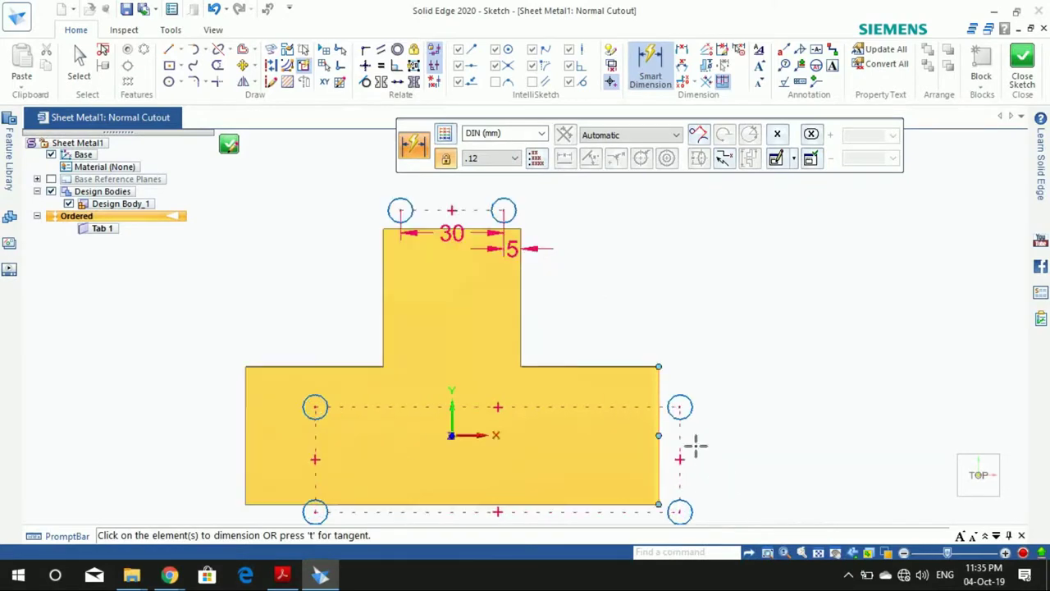
scroll(695, 444, up, 2)
Place the right base hole 5 mm below the base's top edge
click(689, 395)
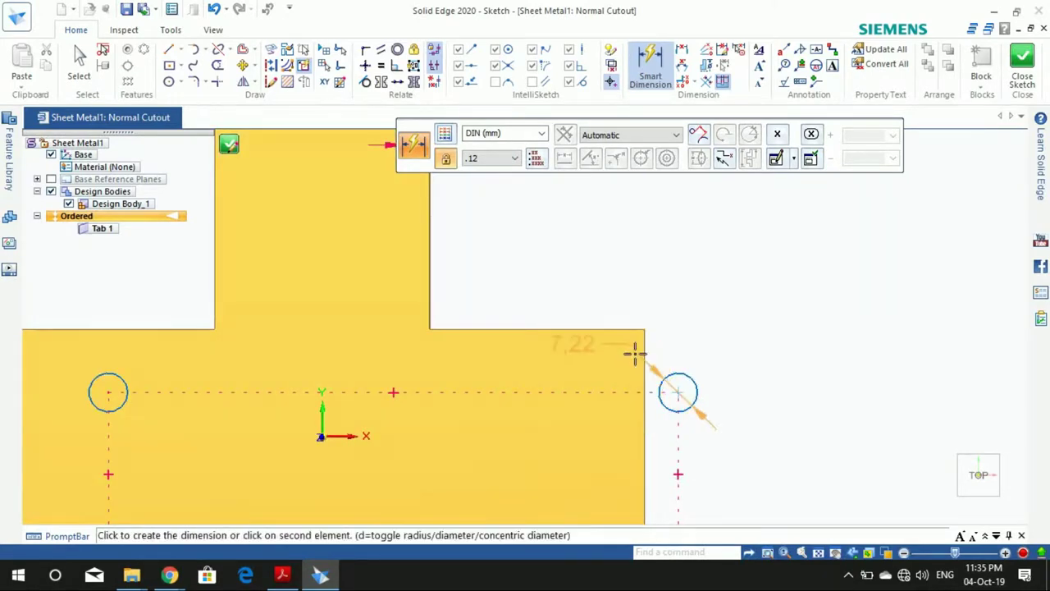
click(633, 345)
click(728, 354)
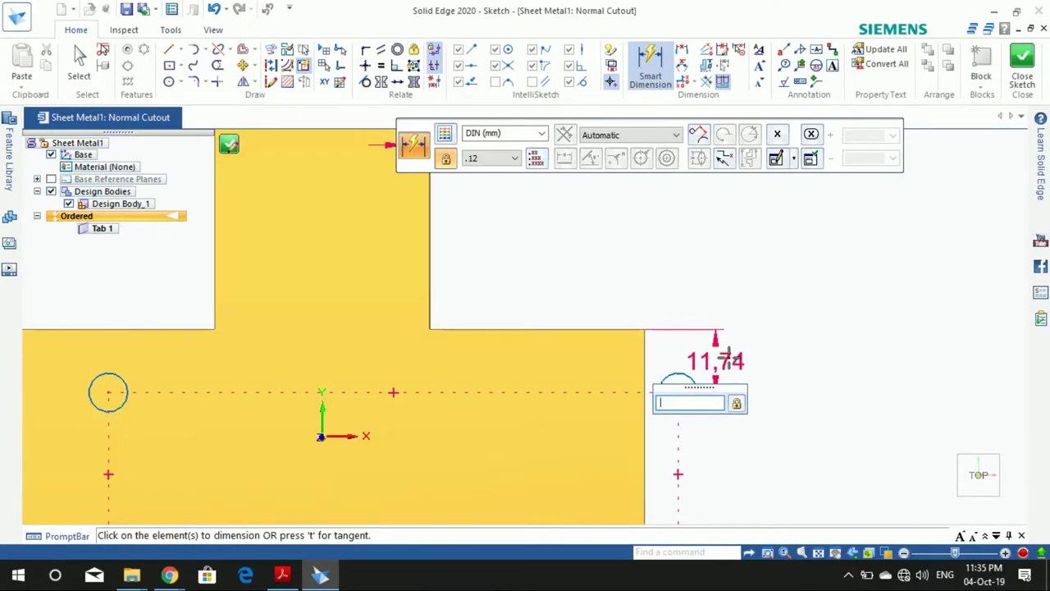
text(5)
key(Return)
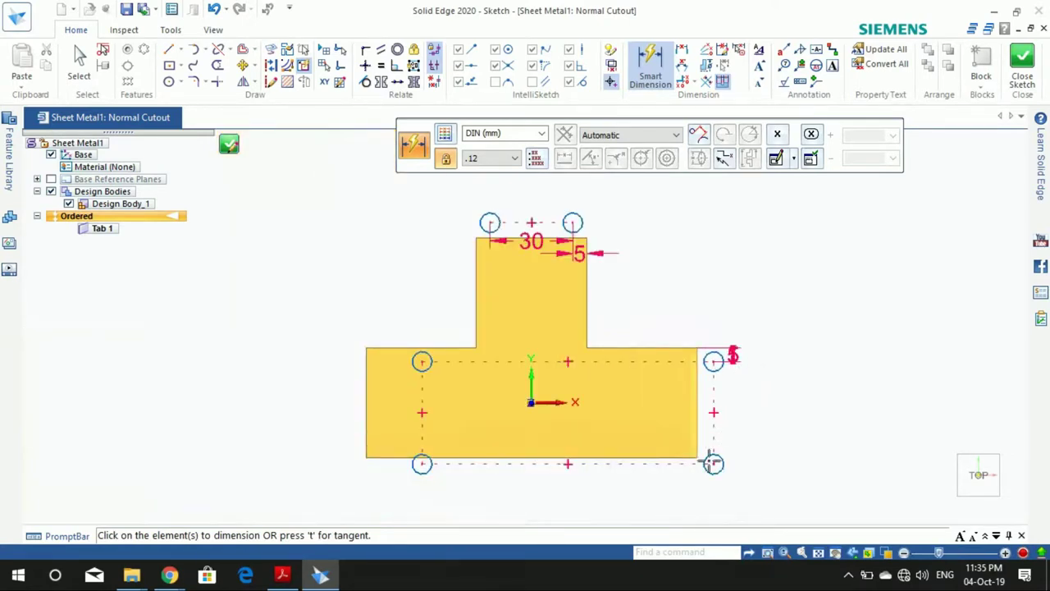
Space the right pair of base holes 30 mm apart vertically
click(720, 471)
click(713, 362)
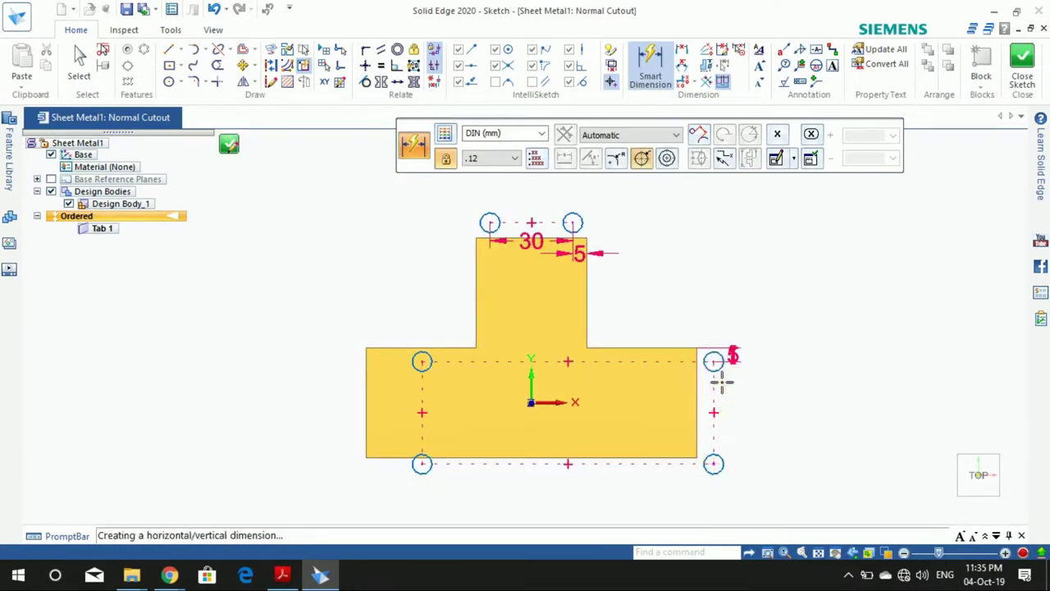
click(751, 407)
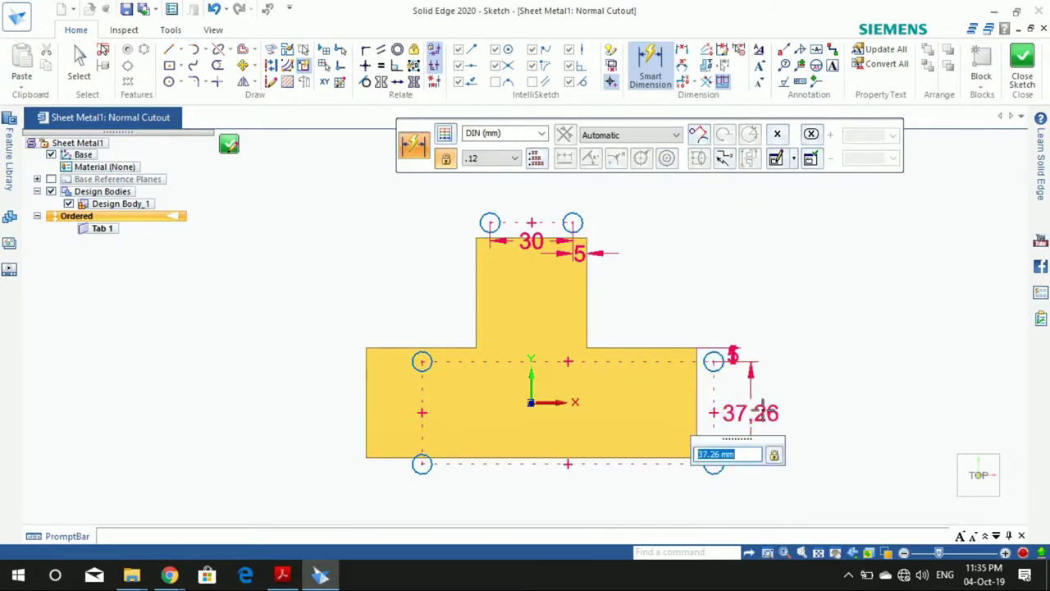
key(Return)
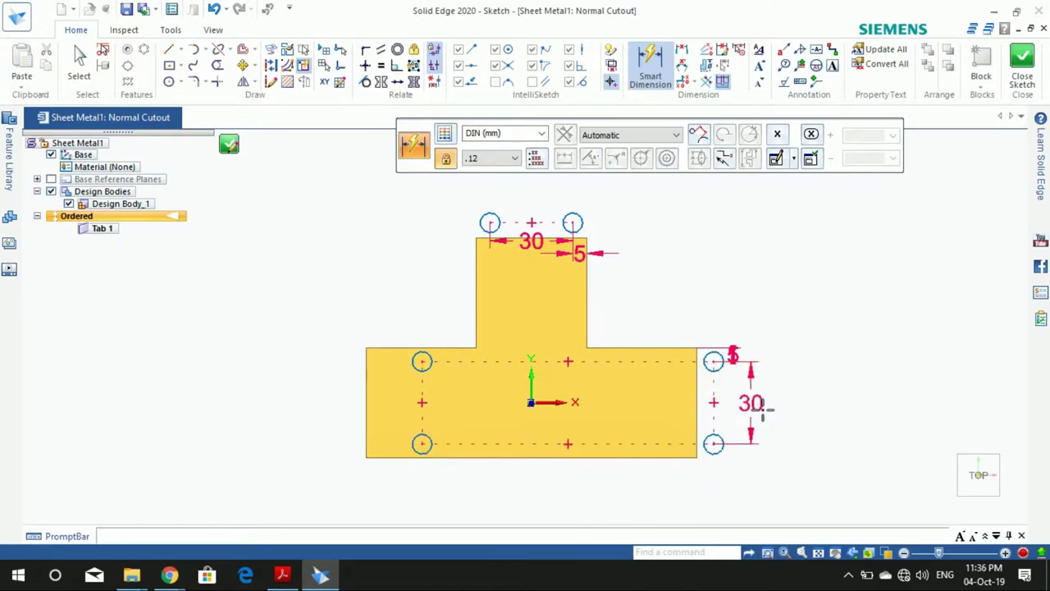
scroll(738, 463, up, 2)
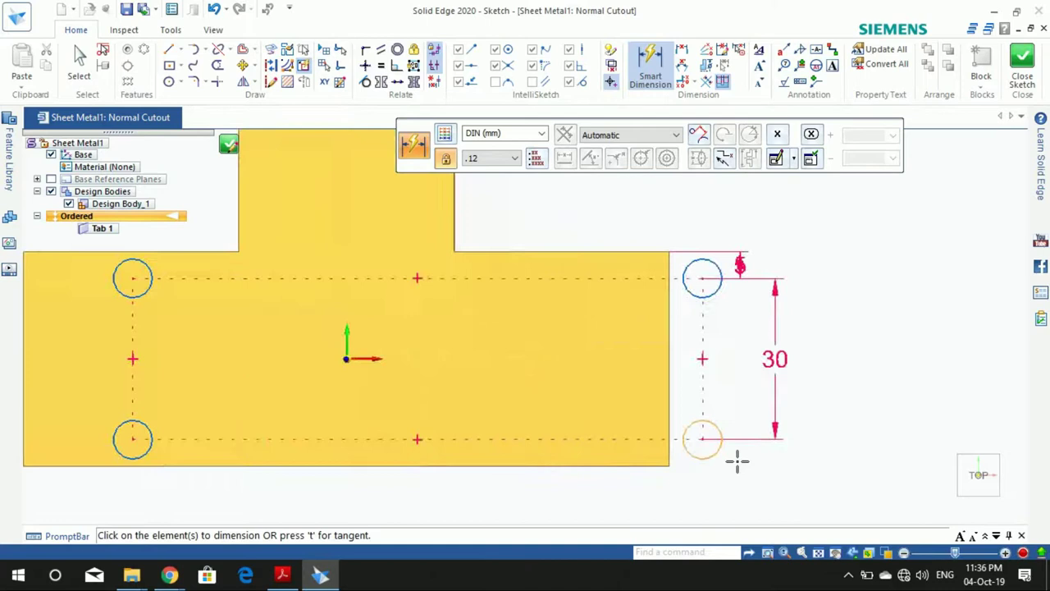
Set the right holes 10 mm in from the plate's right edge, entered as -10
click(729, 302)
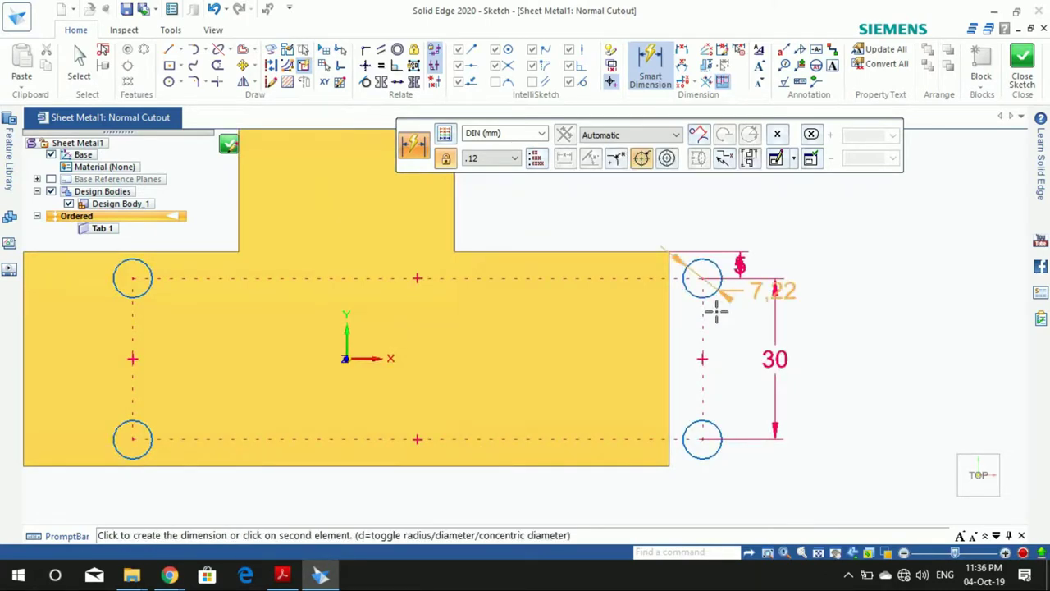
click(669, 328)
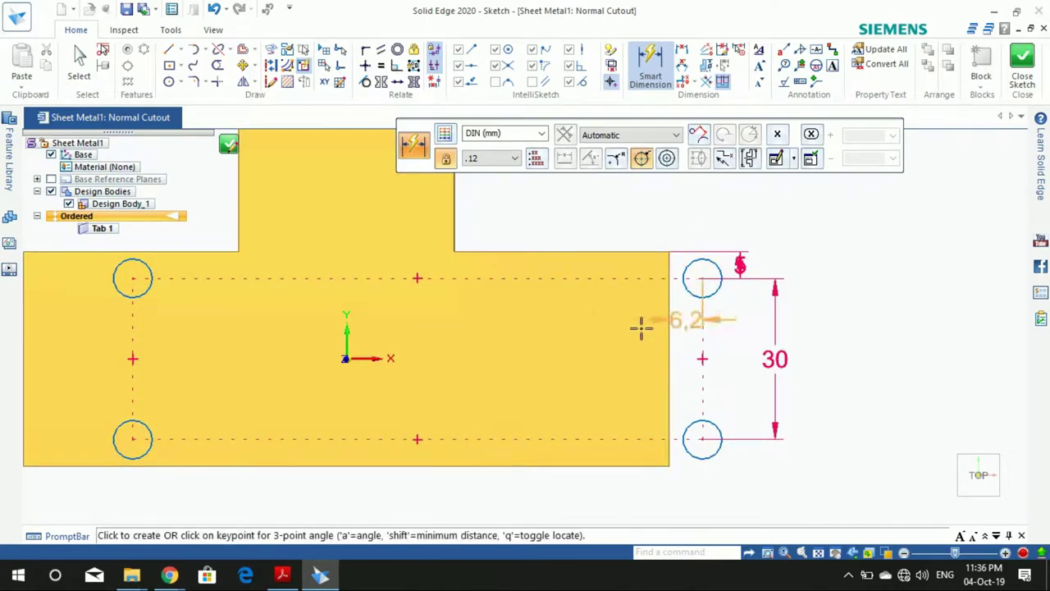
click(699, 322)
text(-10)
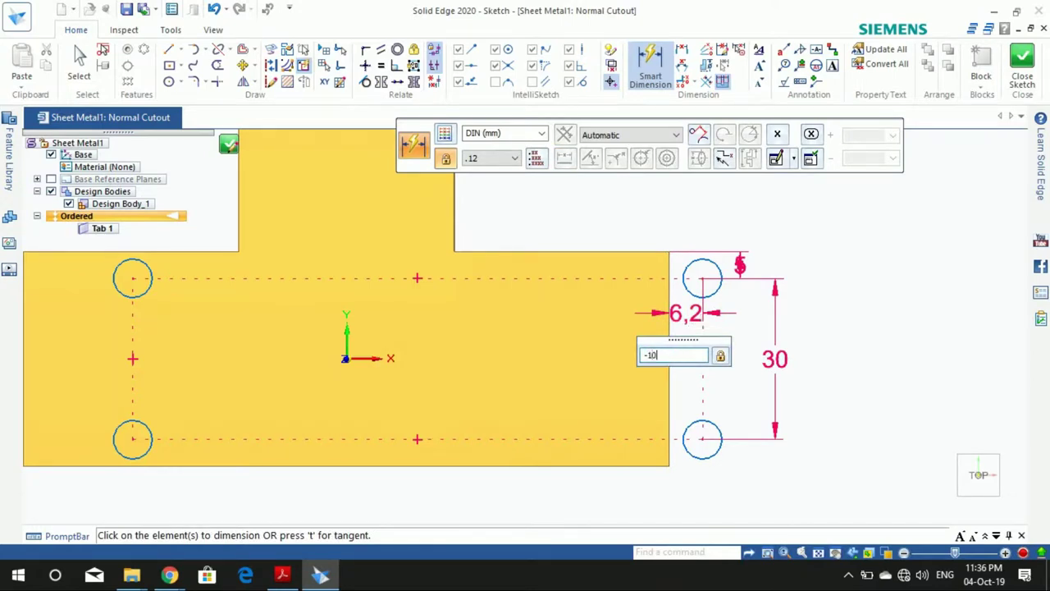
key(Return)
scroll(698, 331, down, 1)
scroll(656, 328, down, 1)
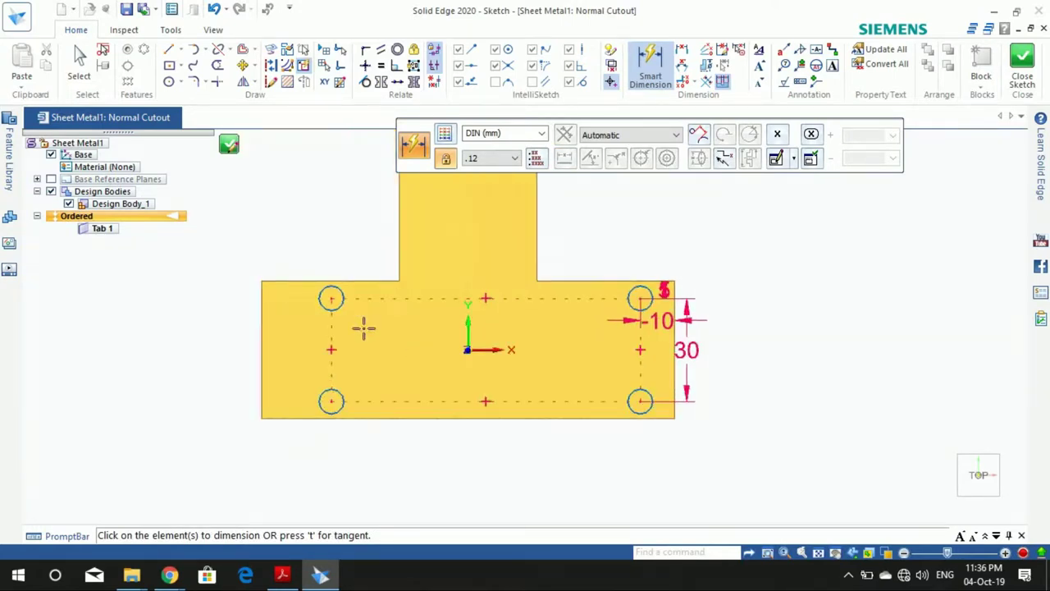
scroll(328, 313, up, 3)
Set the left holes 10 mm in from the plate's left edge
click(330, 293)
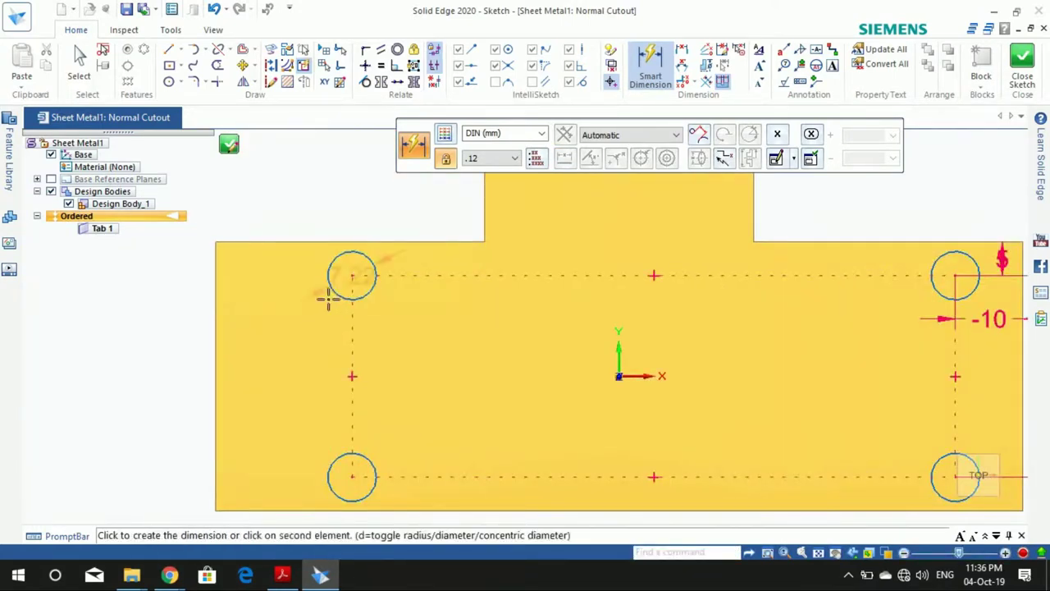
click(227, 286)
click(263, 305)
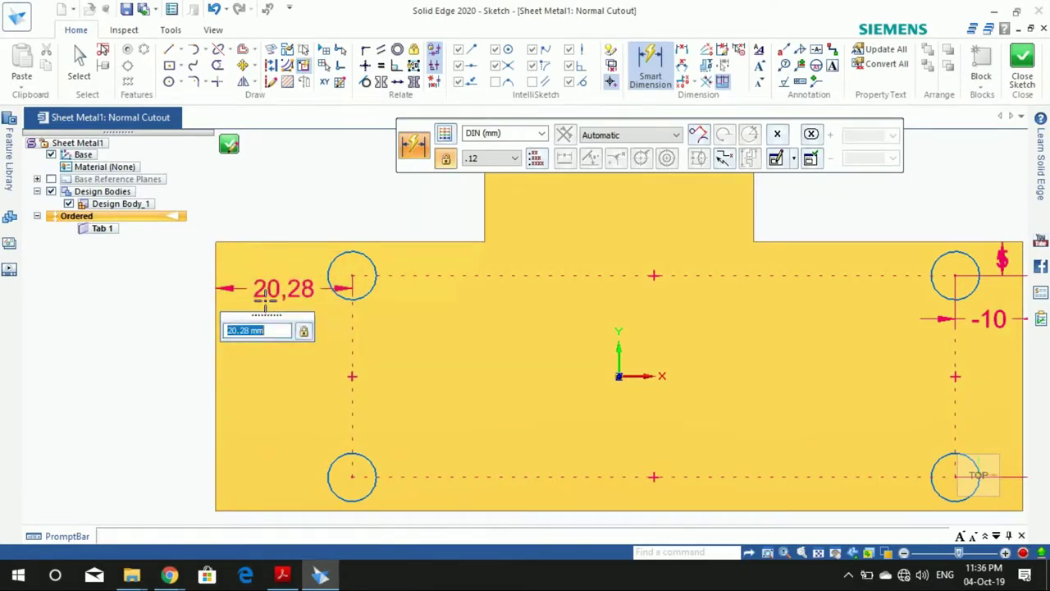
text(0)
key(Return)
scroll(563, 380, down, 1)
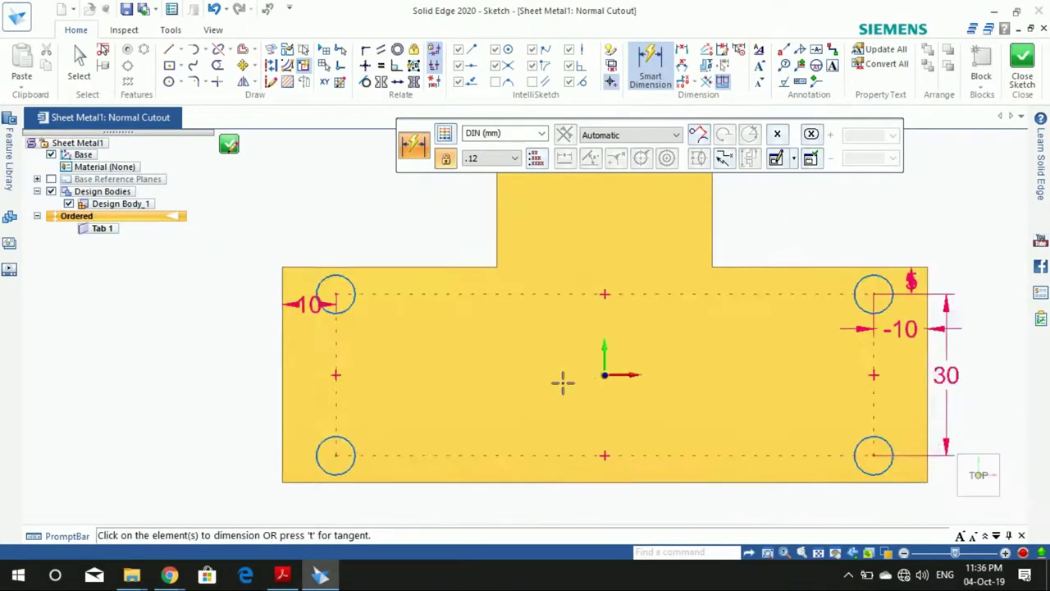
scroll(563, 370, down, 1)
scroll(562, 363, down, 1)
scroll(611, 253, up, 3)
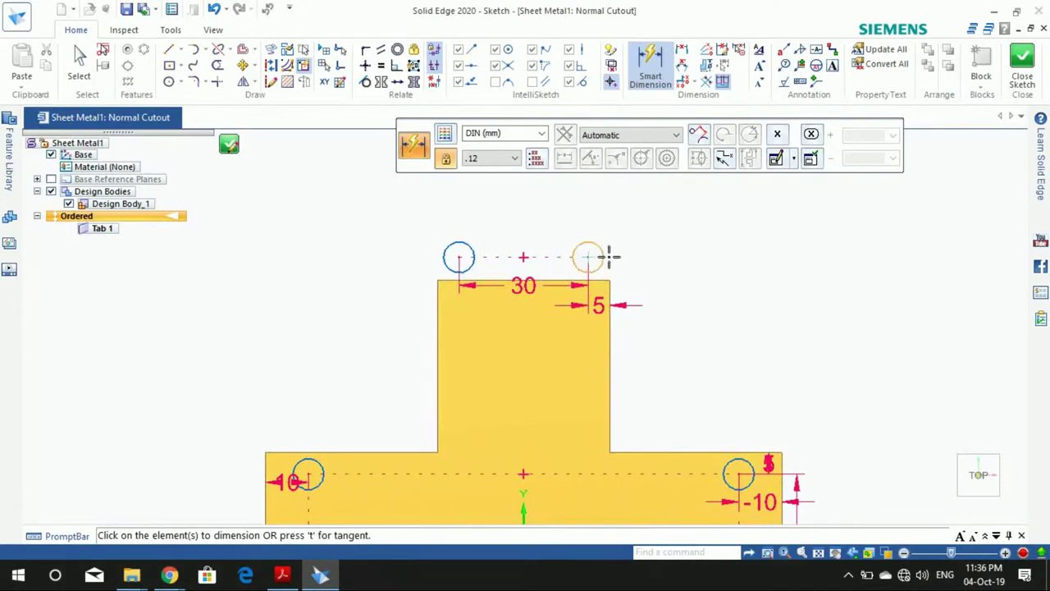
Place the tab holes 10 mm below the tab's top edge, entered as -10
click(609, 256)
click(609, 281)
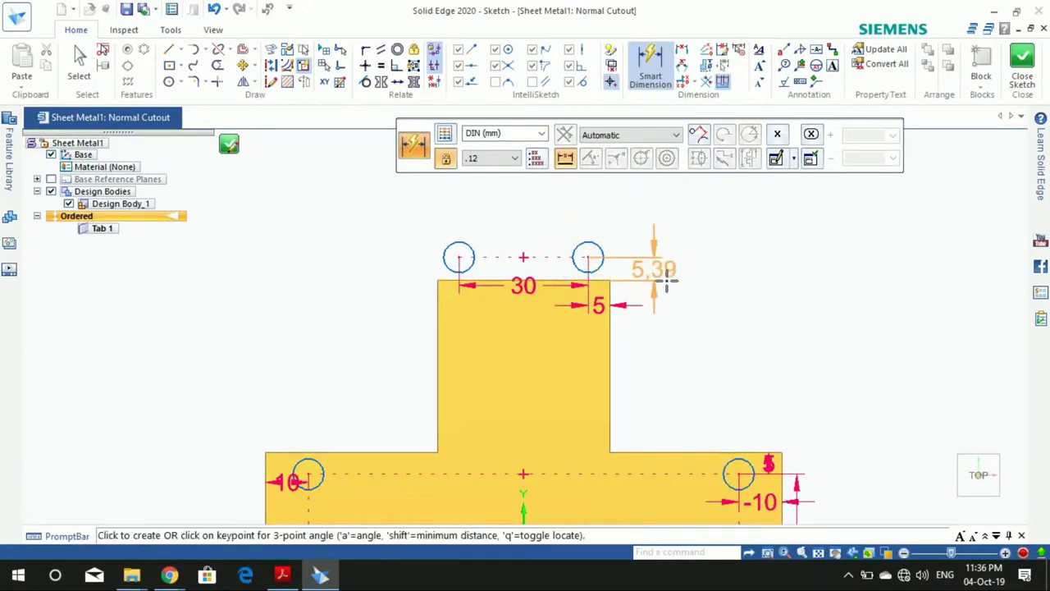
click(667, 280)
text(-10)
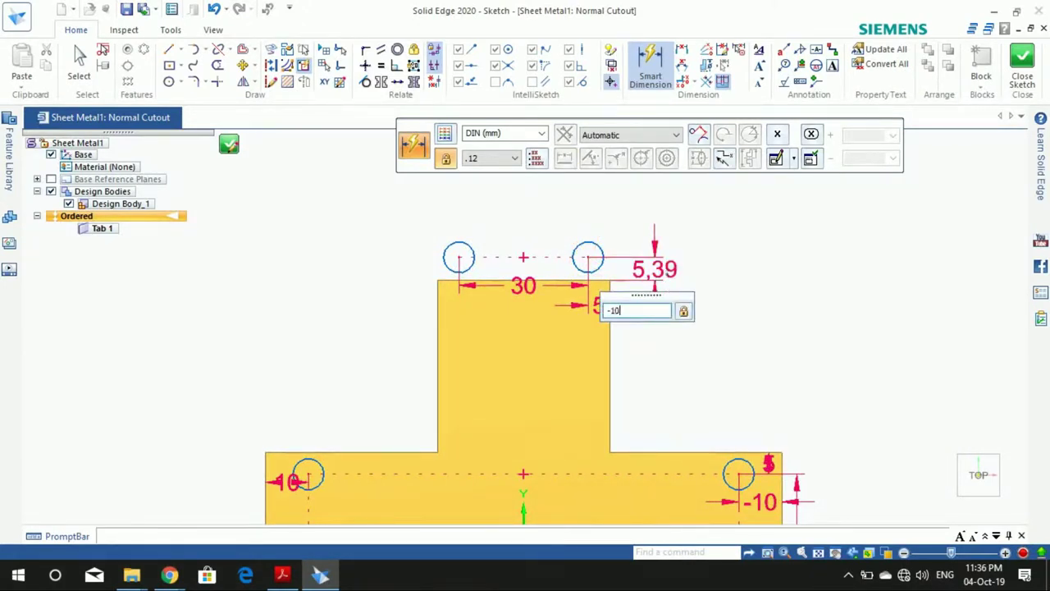
key(Return)
scroll(666, 279, down, 3)
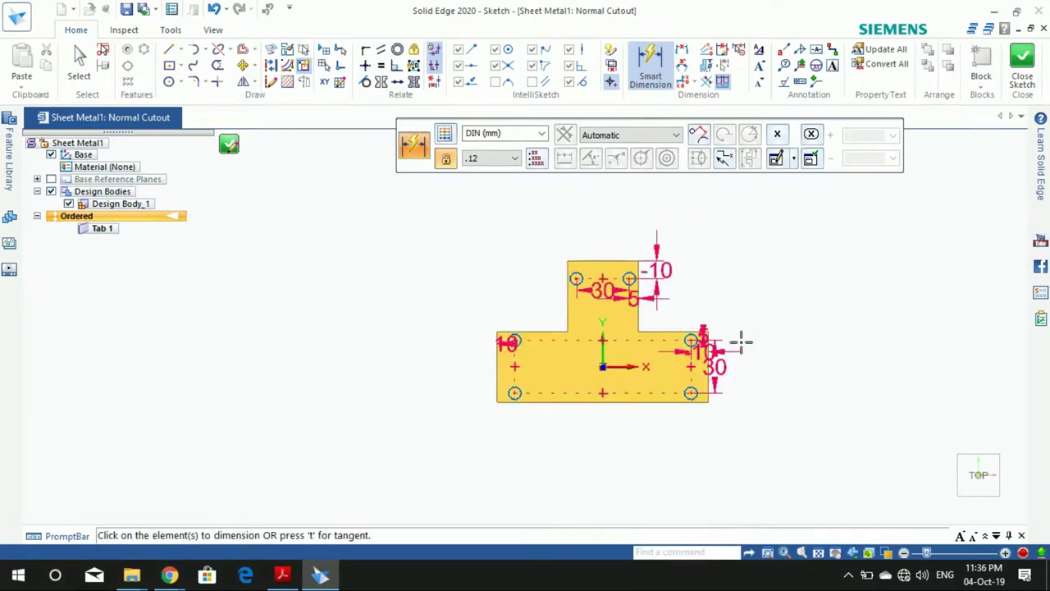
scroll(621, 385, up, 4)
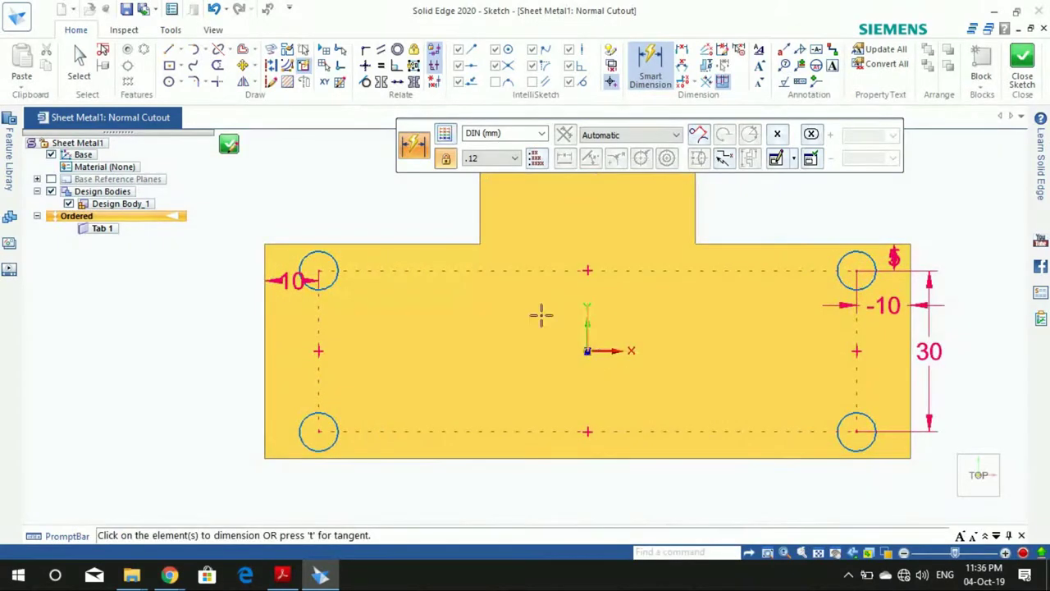
Draw a 20 mm diameter circle at the origin for the central hole
click(168, 81)
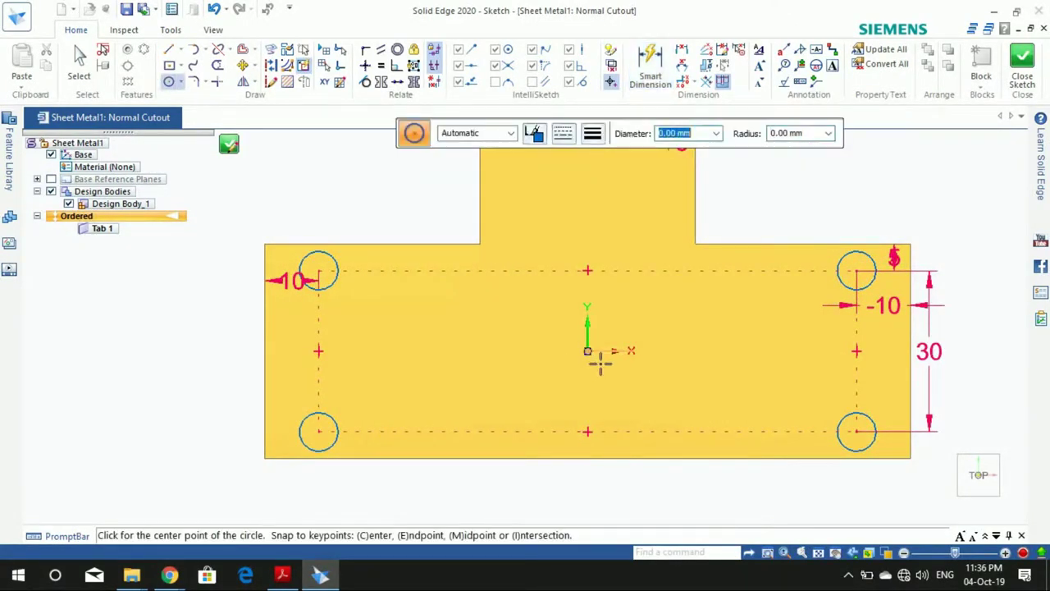
text(20)
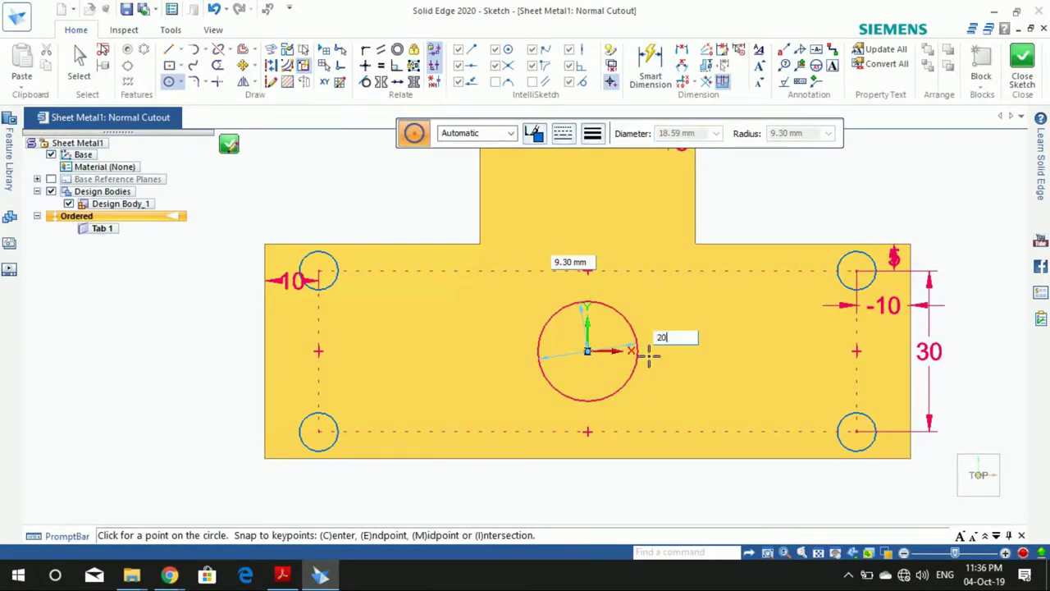
key(Return)
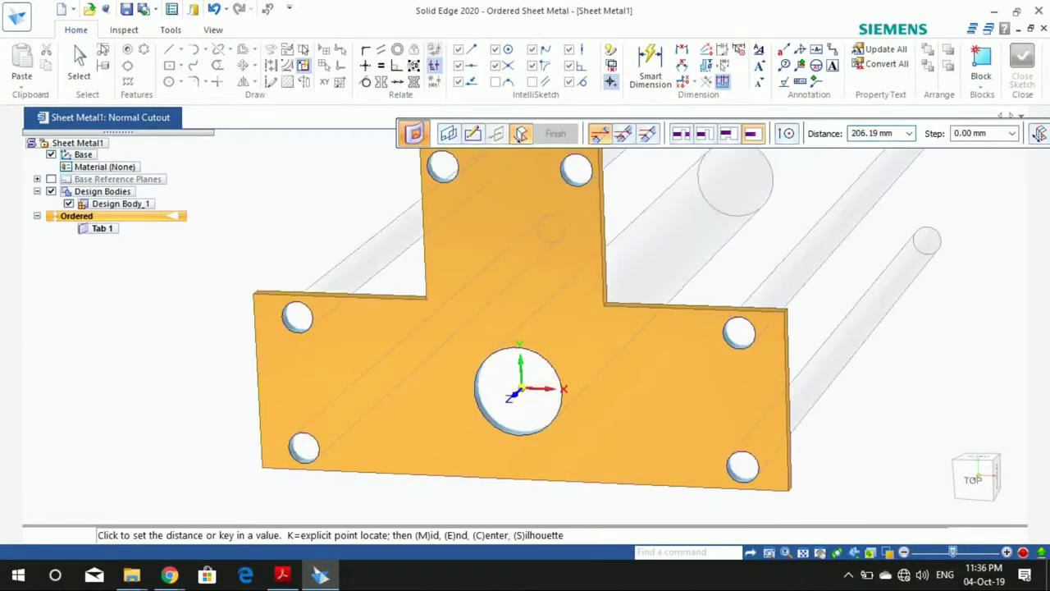
Cut the circles through the plate, then check the holes from the Top view
click(747, 252)
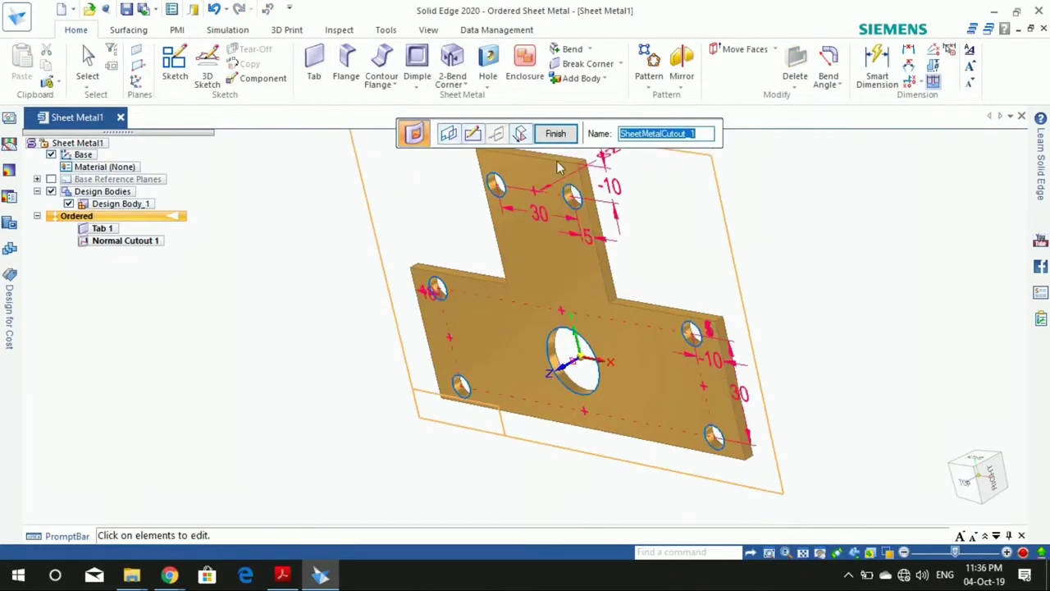
click(556, 135)
click(558, 137)
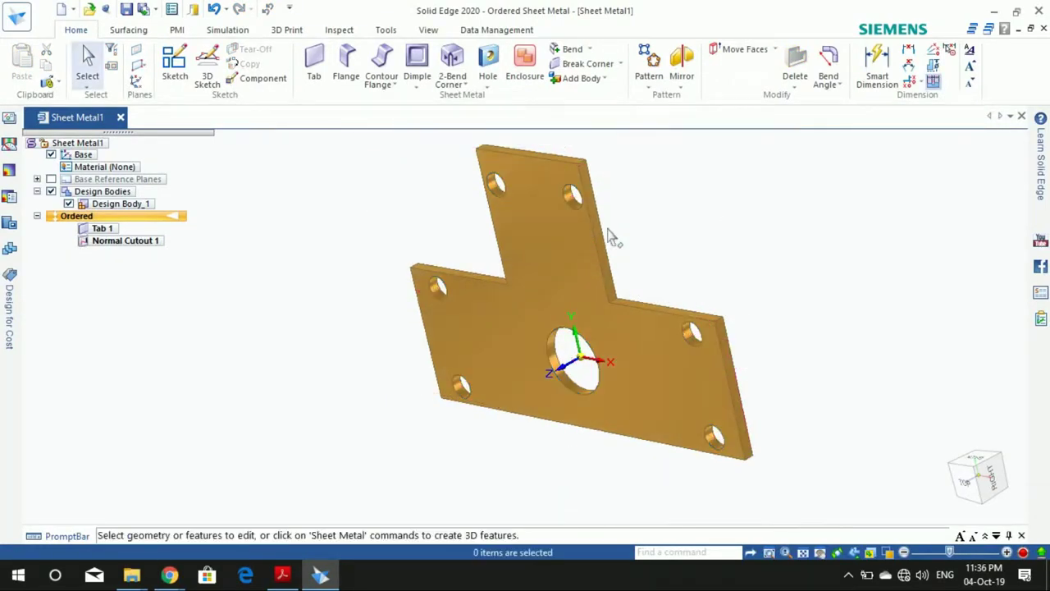
key(ctrl+t)
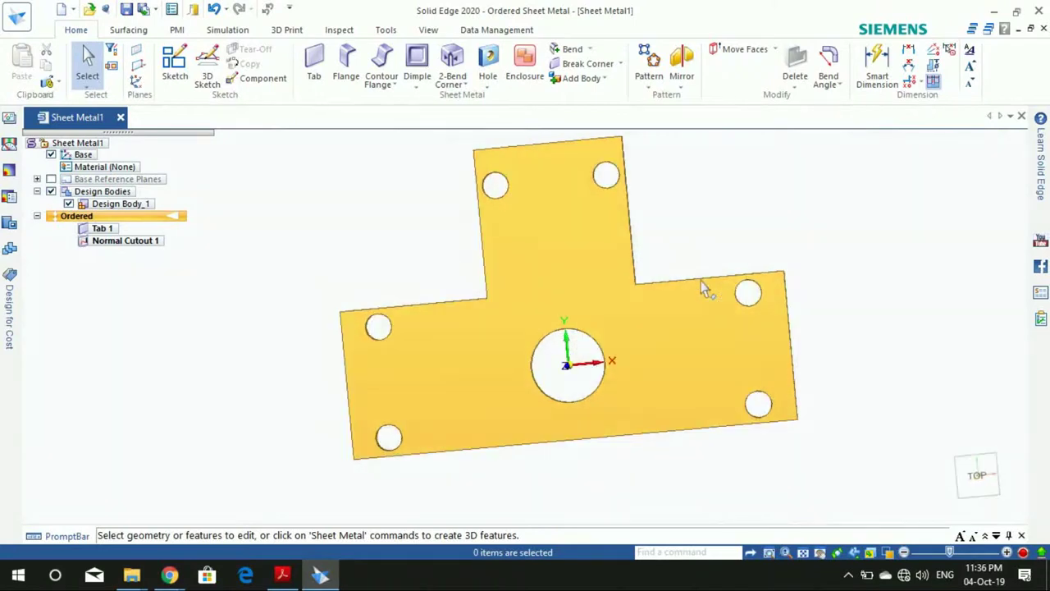
middle_drag(478, 222, 460, 164)
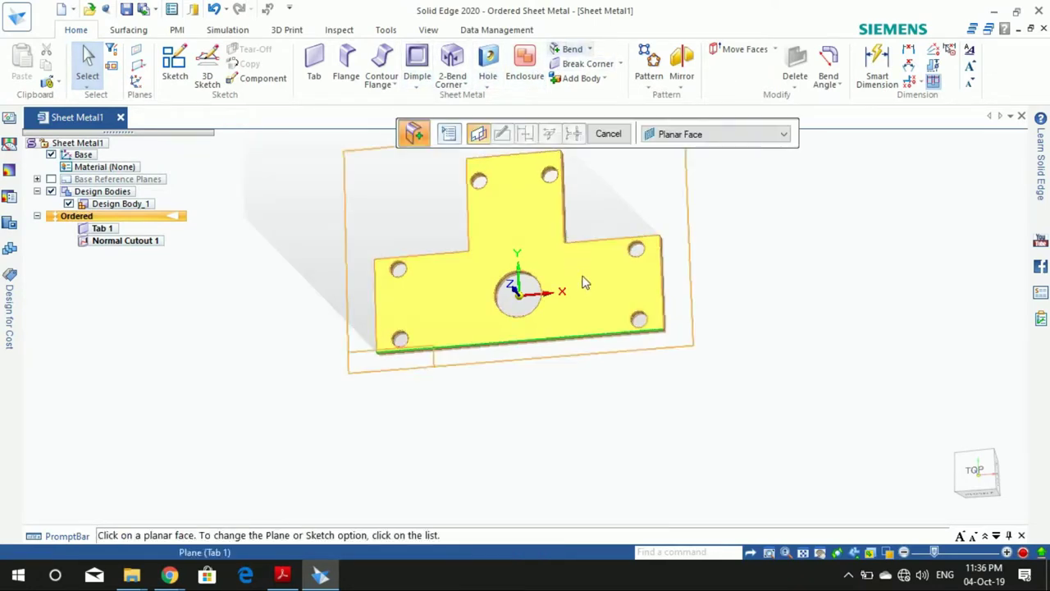
Draw a vertical bend line from the tab's right inner corner to the plate's bottom edge
click(590, 291)
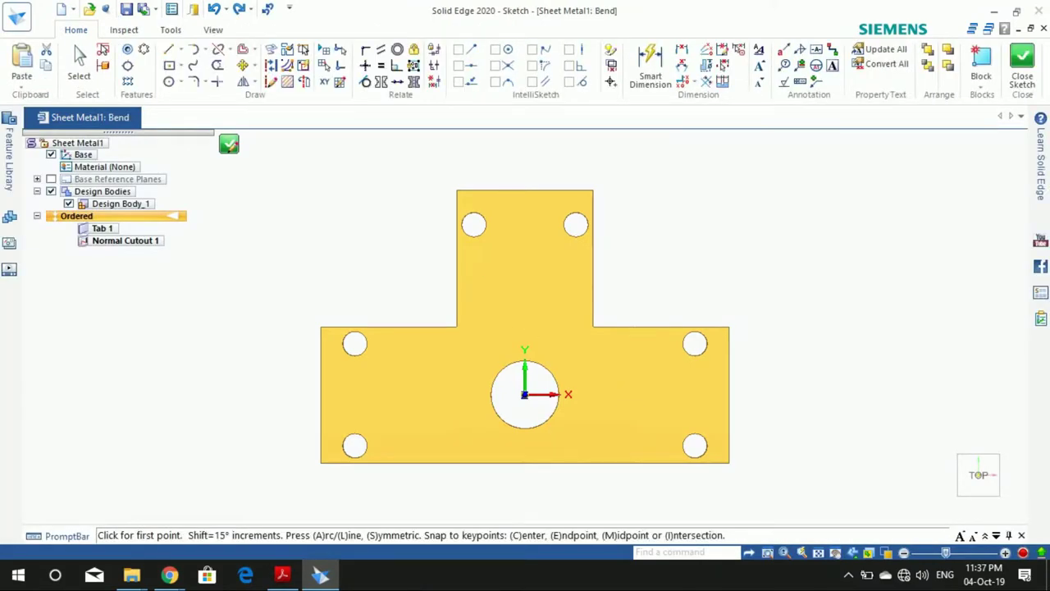
click(605, 339)
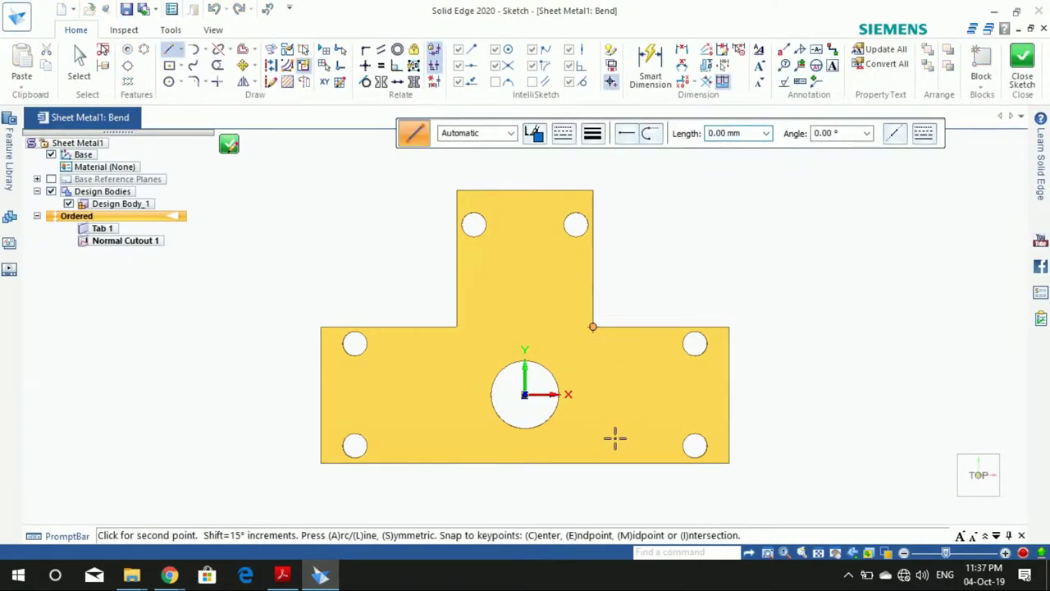
click(611, 471)
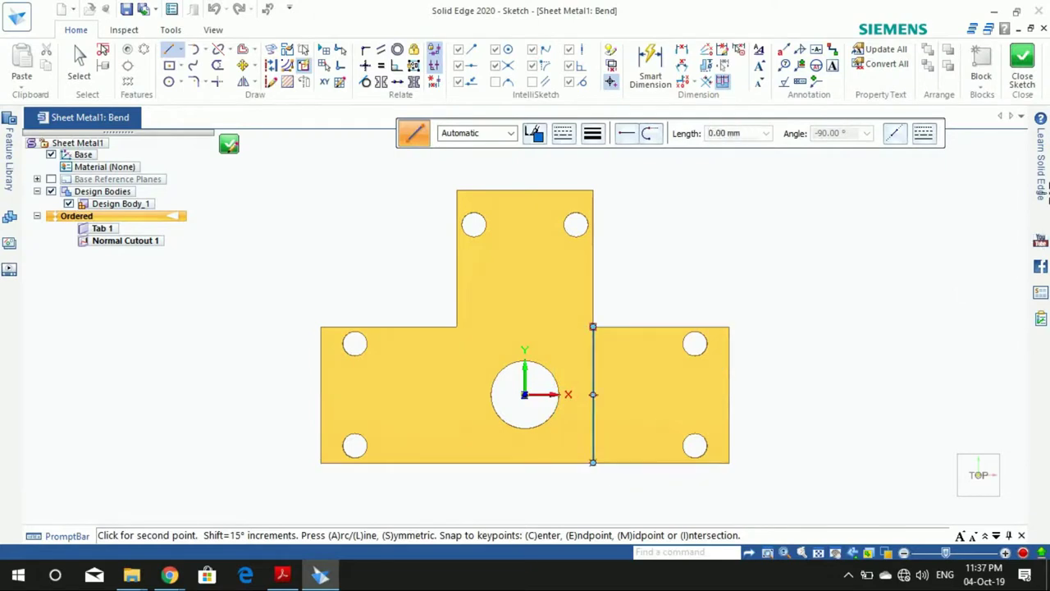
click(1023, 82)
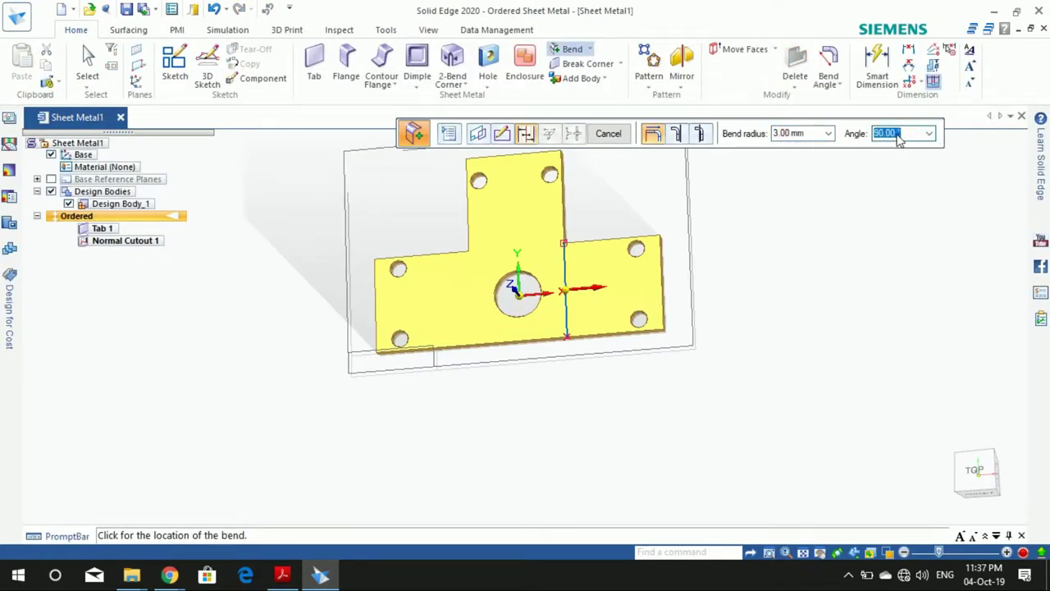
Fold the right wing up 90° with a 3 mm radius as Bend 1
key(Return)
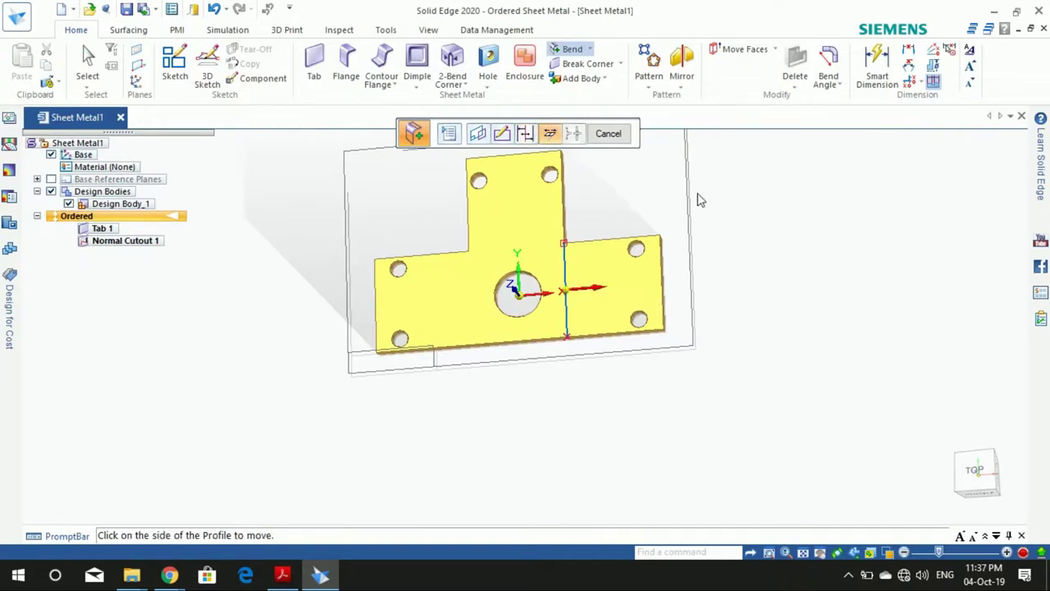
click(751, 186)
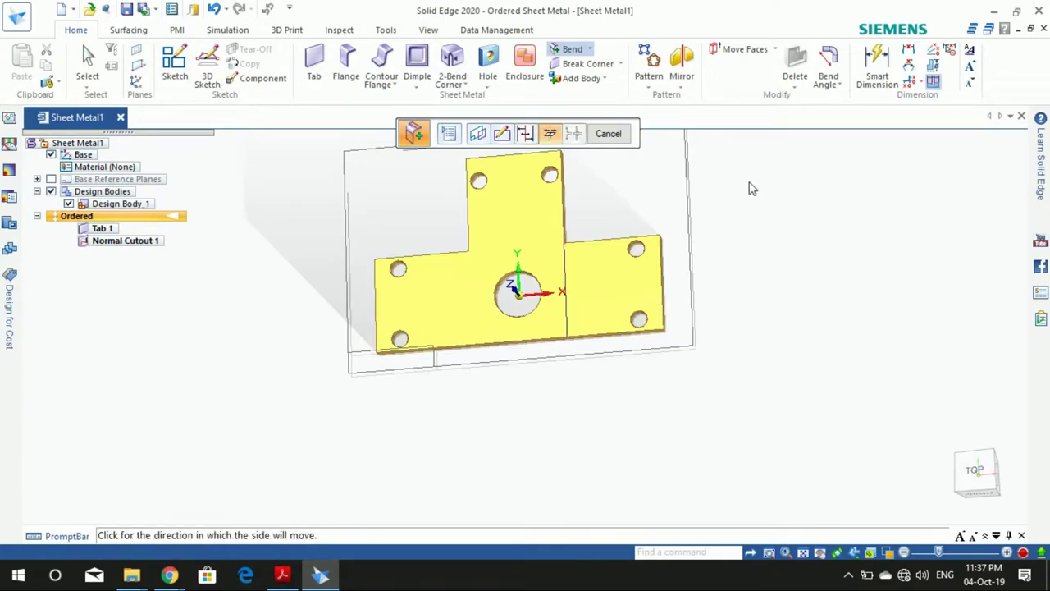
click(707, 189)
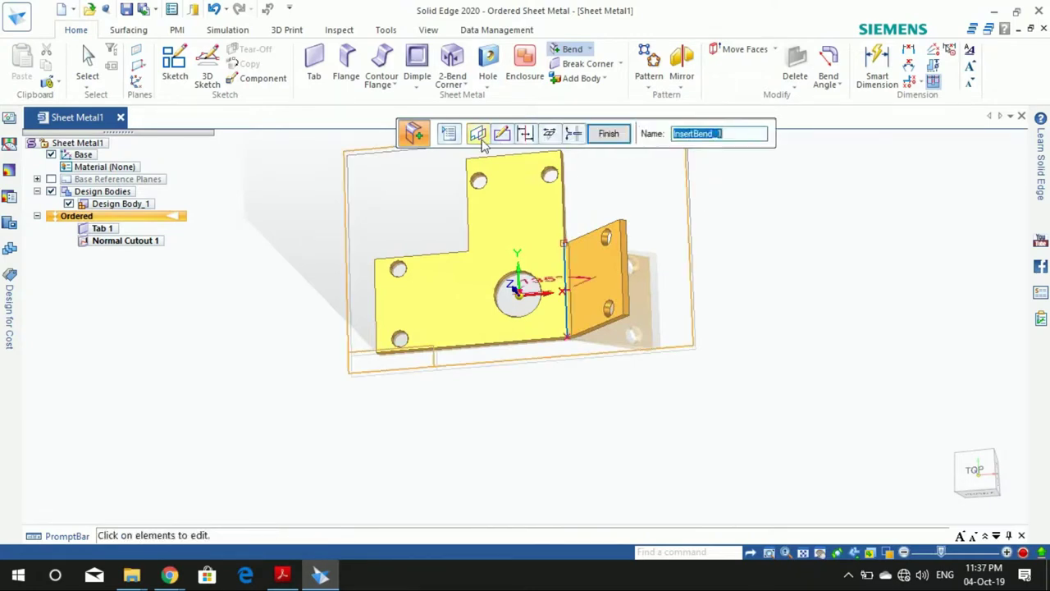
click(605, 134)
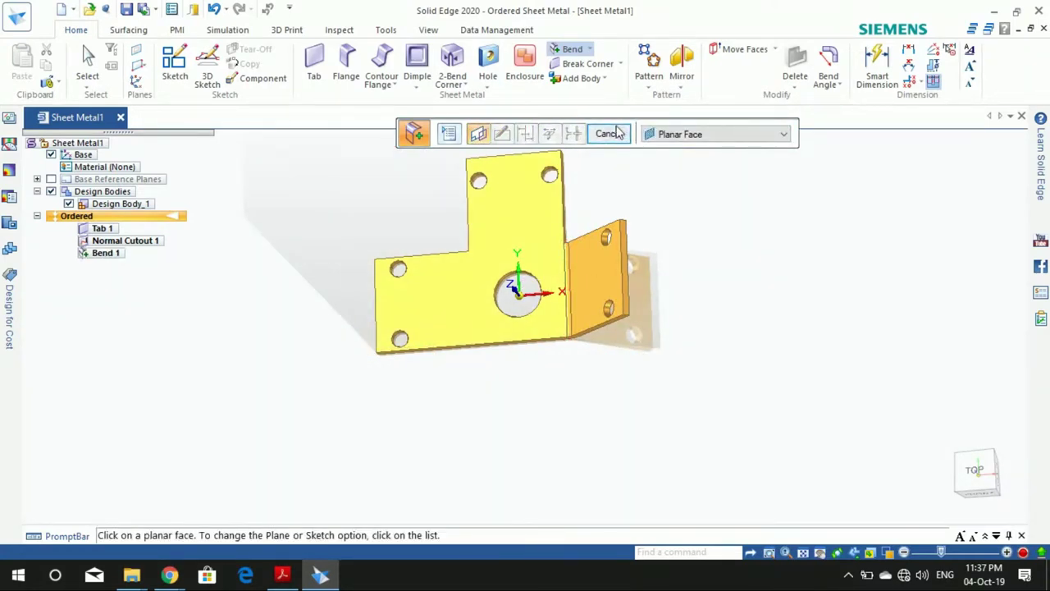
click(615, 134)
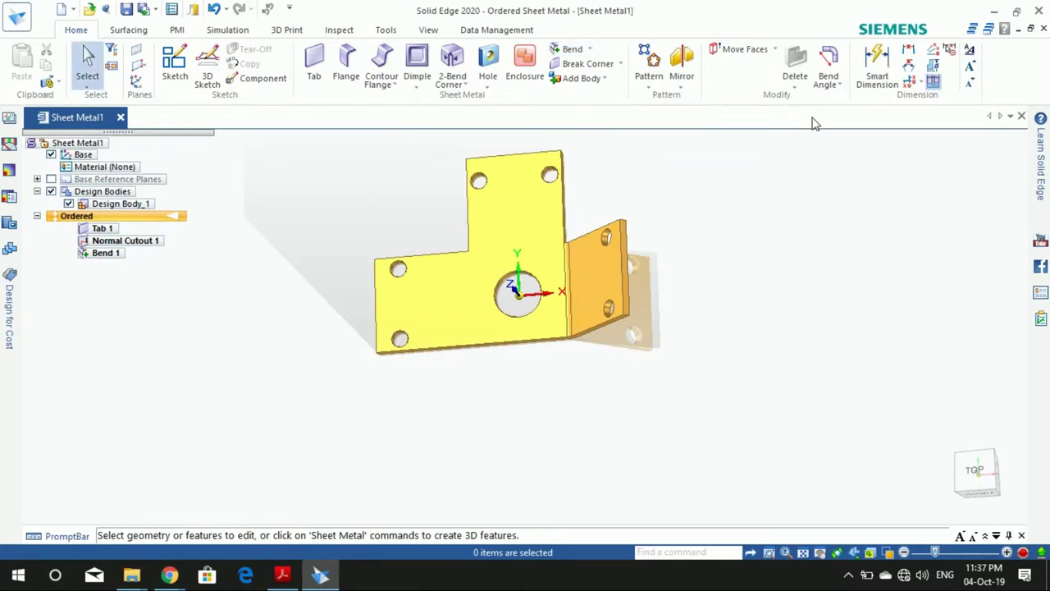
Draw a second bend line from the tab's left inner corner to the plate's bottom edge
click(570, 49)
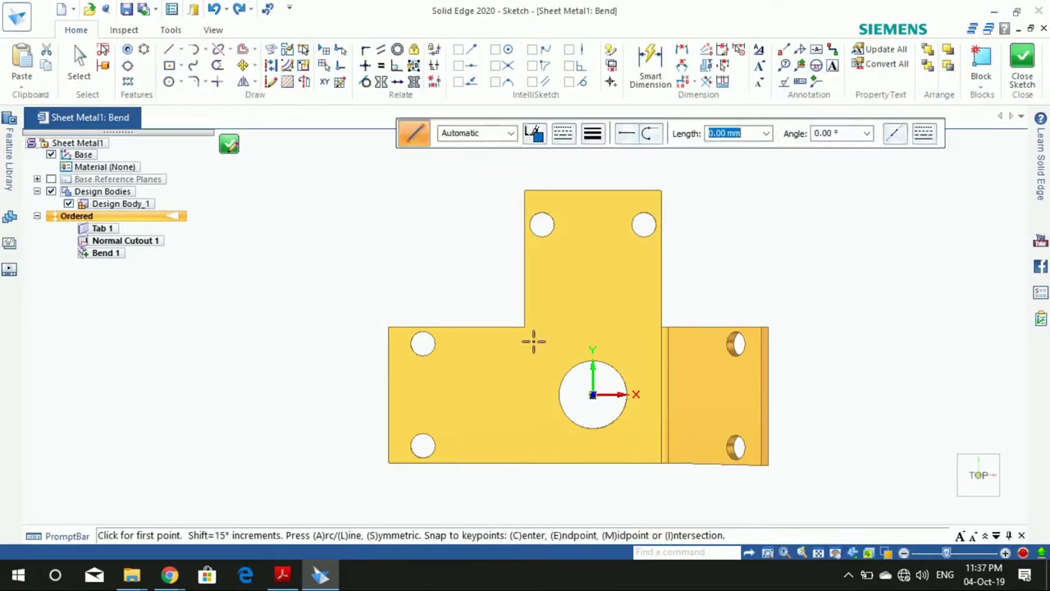
click(526, 328)
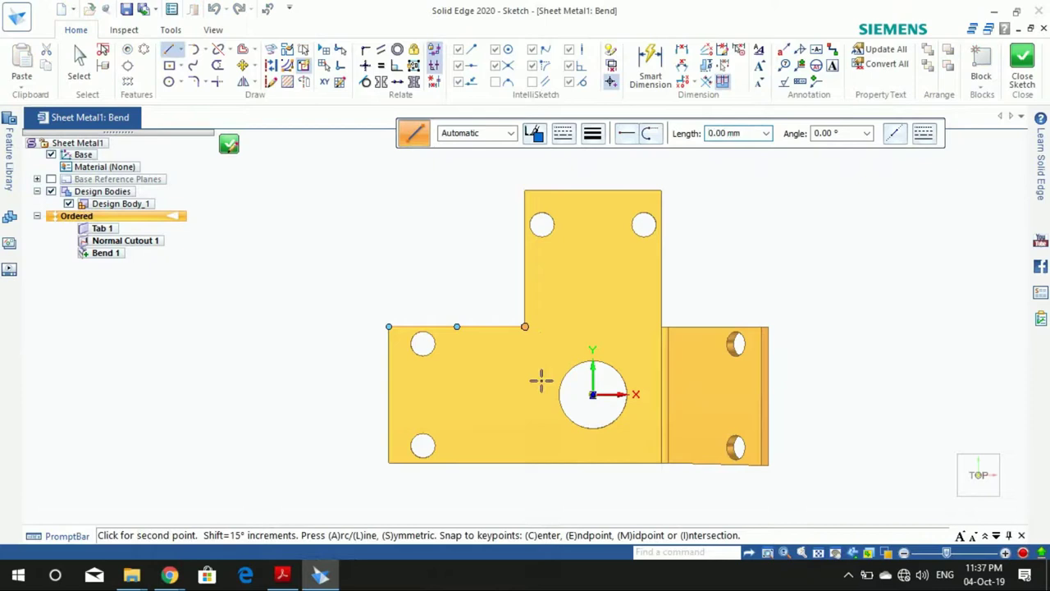
click(530, 464)
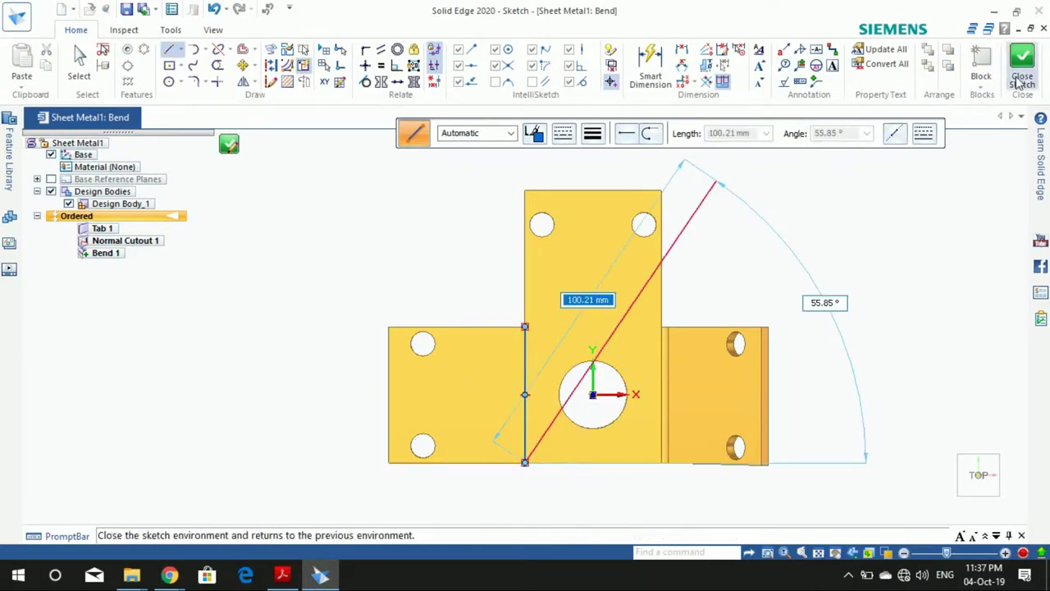
click(1020, 78)
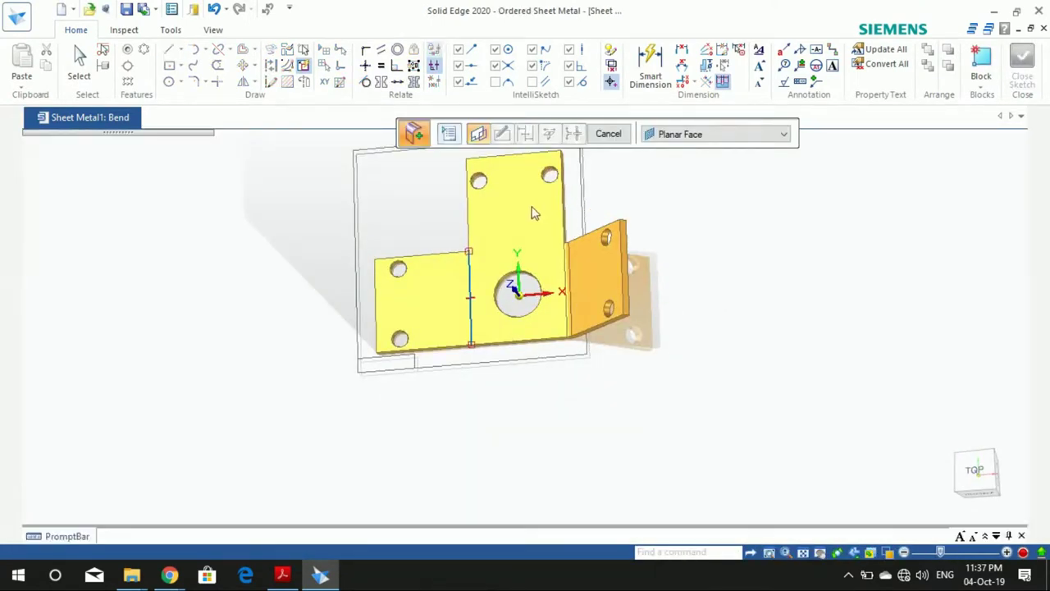
Accept the bend radius and angle, then bring up the PART-1 drawing
click(808, 138)
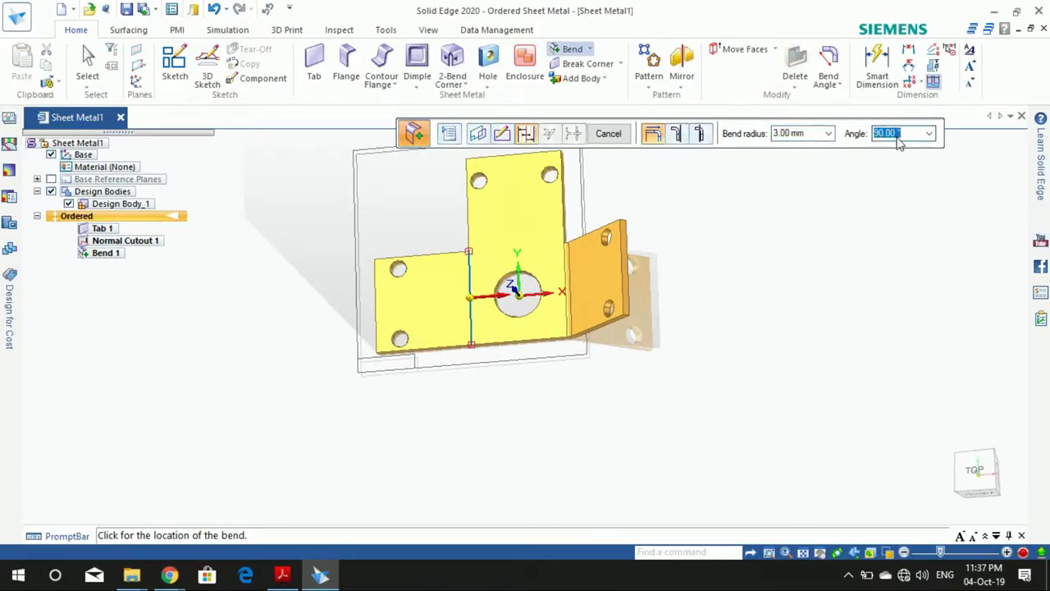
key(Return)
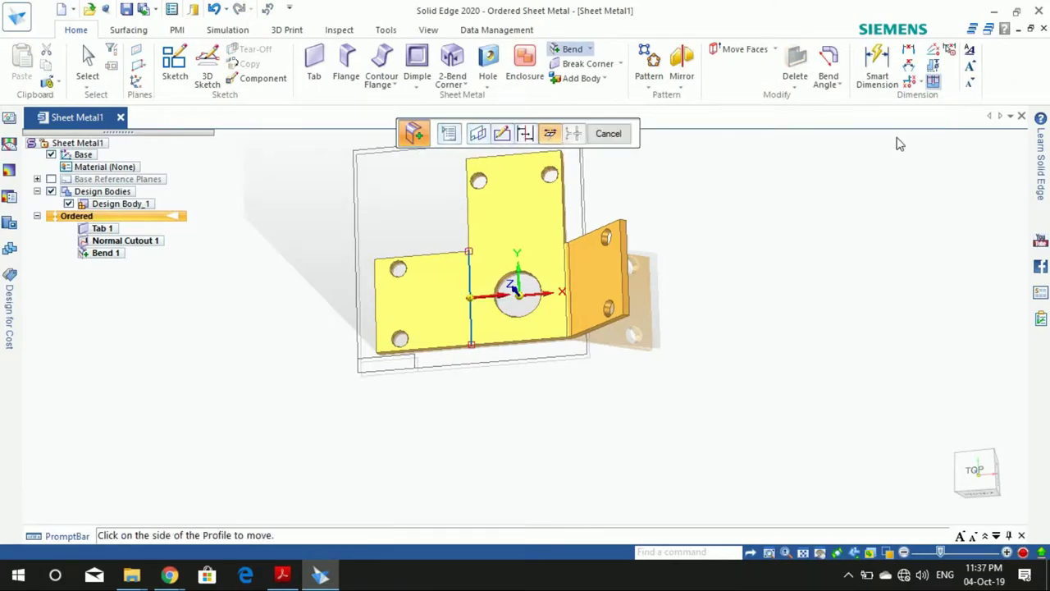
click(282, 575)
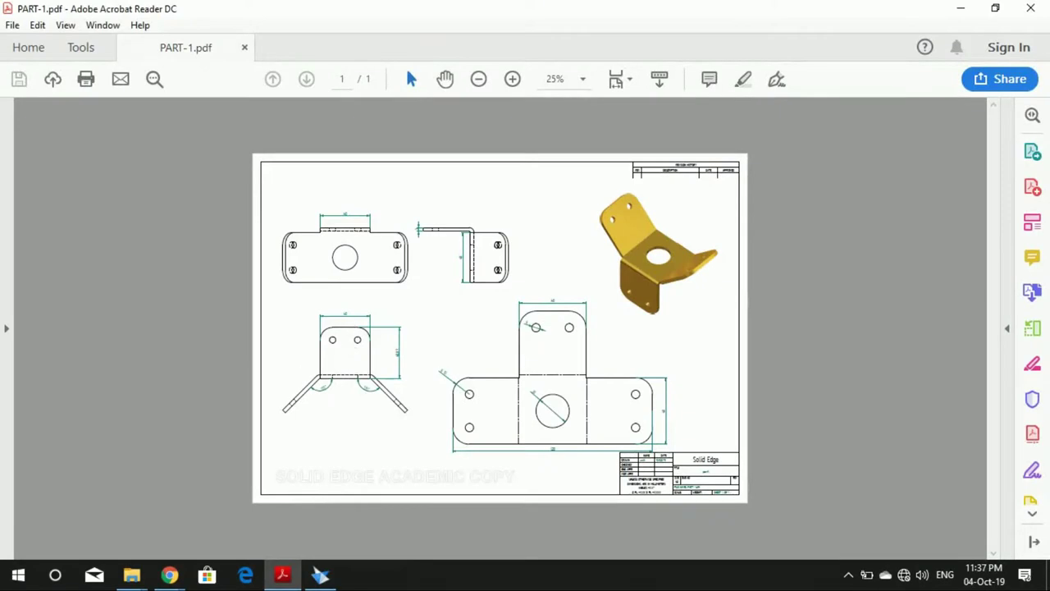
Zoom the PART-1 drawing to 66.7% to read the 135° flange angles, then return to Solid Edge
ctrl+scroll(344, 387, up, 1)
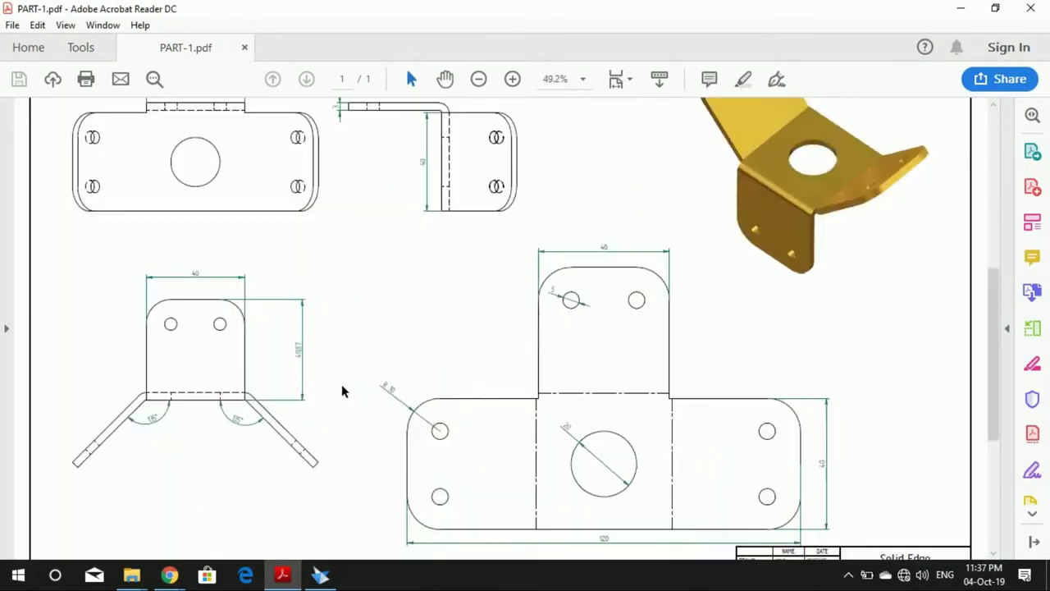
ctrl+scroll(237, 441, up, 1)
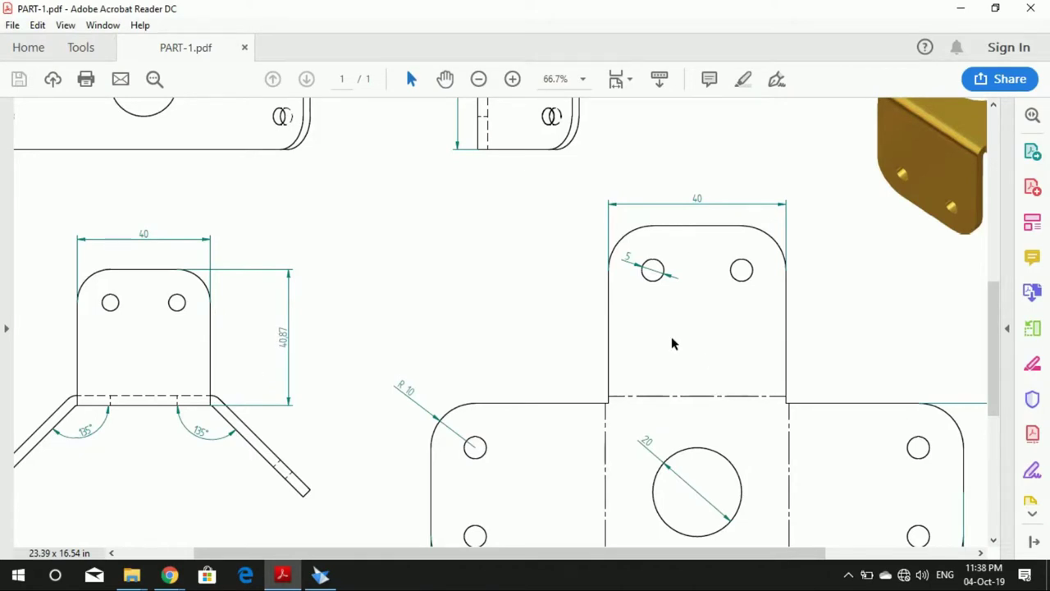
click(326, 575)
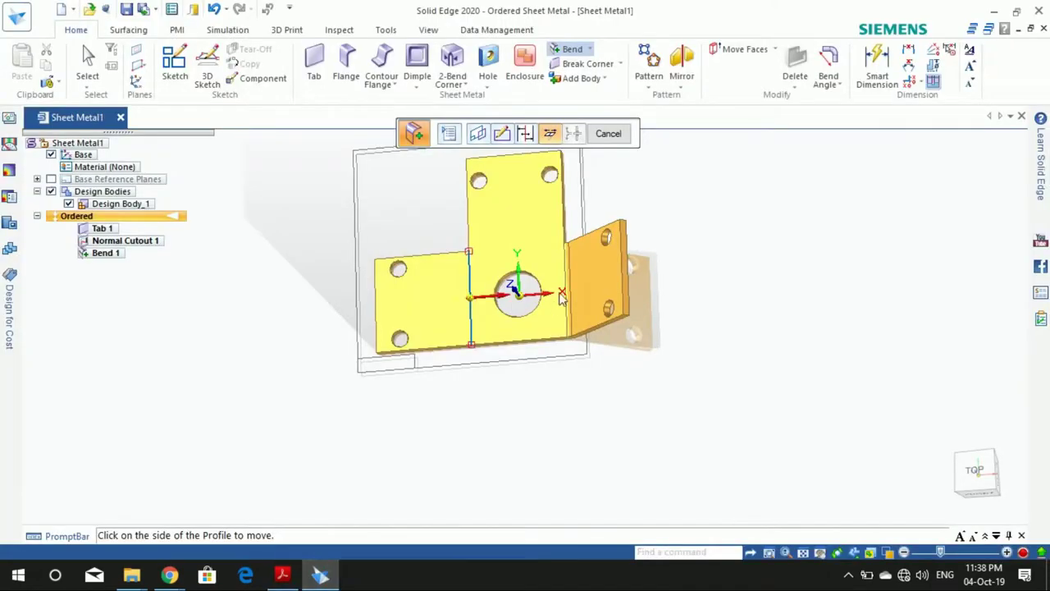
Choose the moving side and direction, then apply Bend 2 at 135° with a 3 mm radius
click(673, 181)
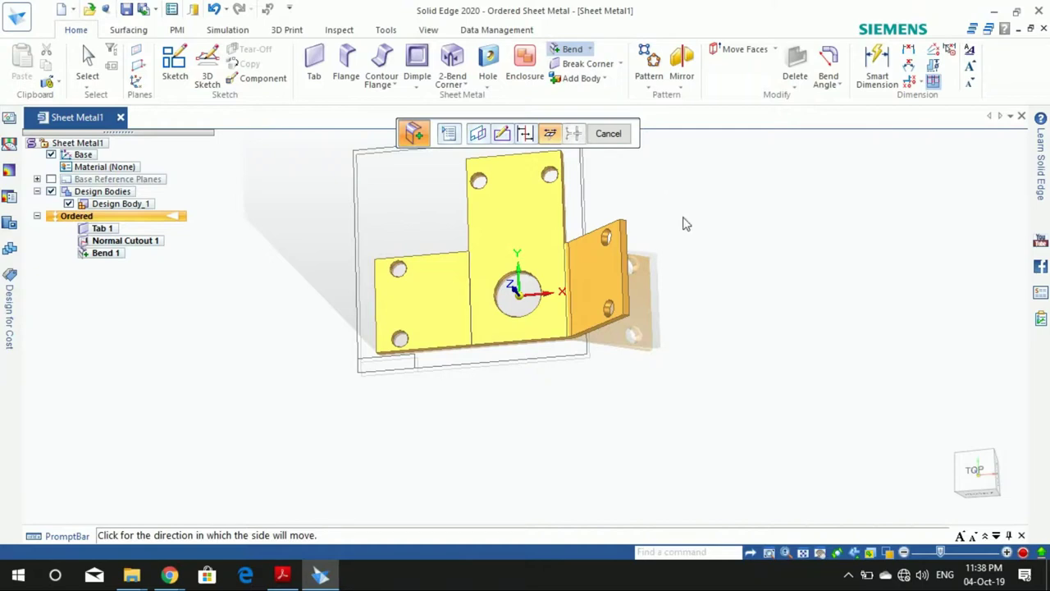
click(299, 295)
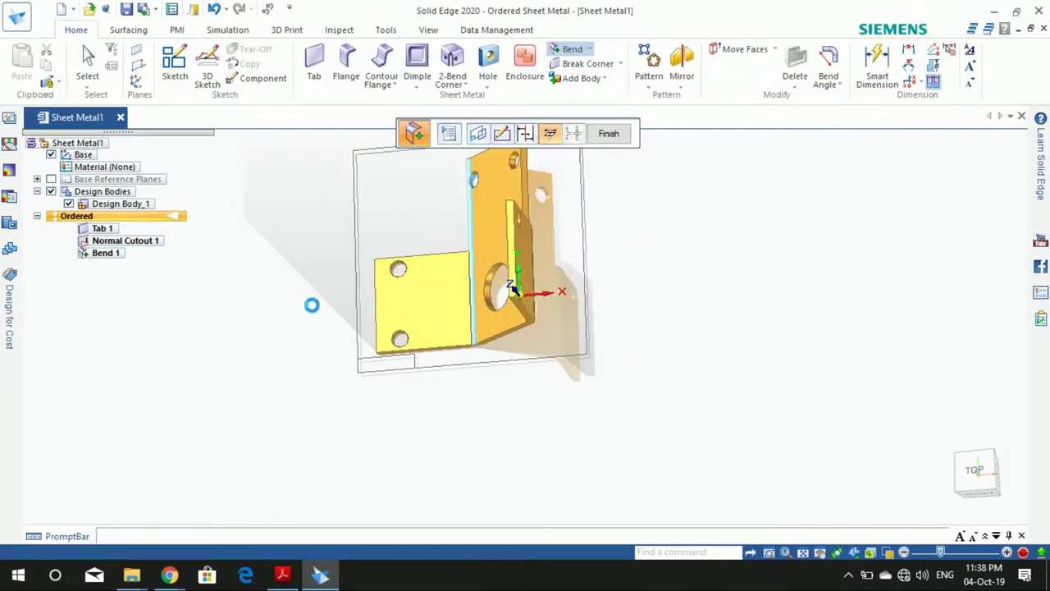
mouse_move(311, 301)
middle_down()
mouse_move(614, 290)
mouse_move(631, 206)
mouse_move(599, 223)
mouse_move(185, 274)
middle_up()
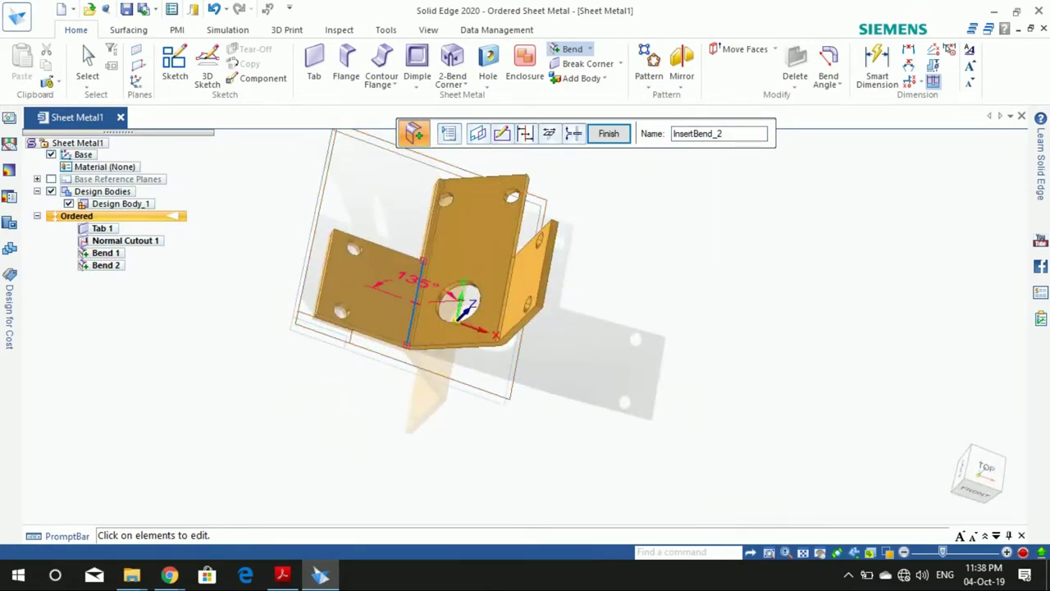
click(526, 134)
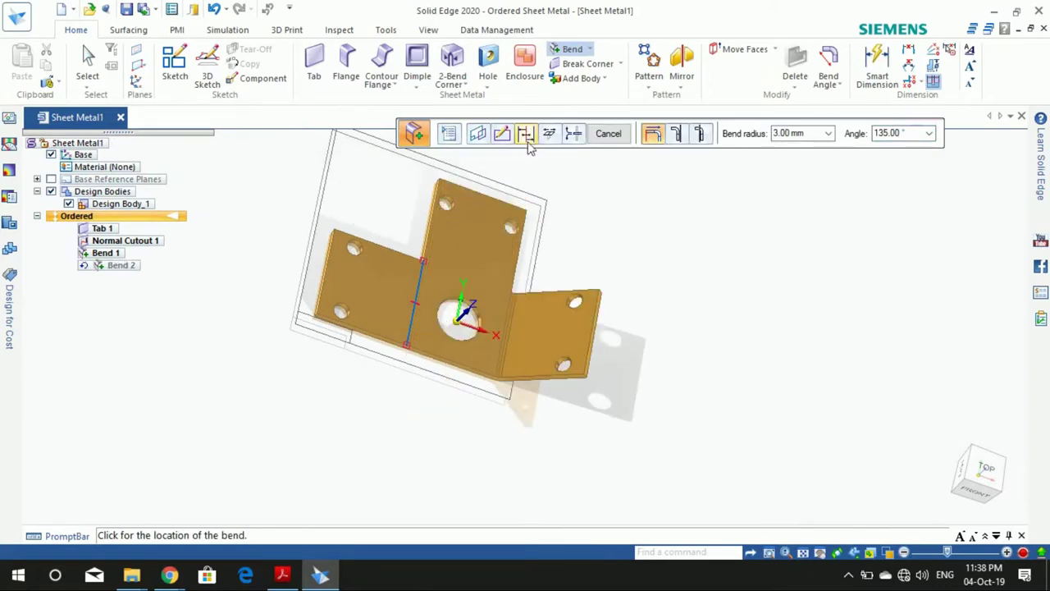
click(232, 230)
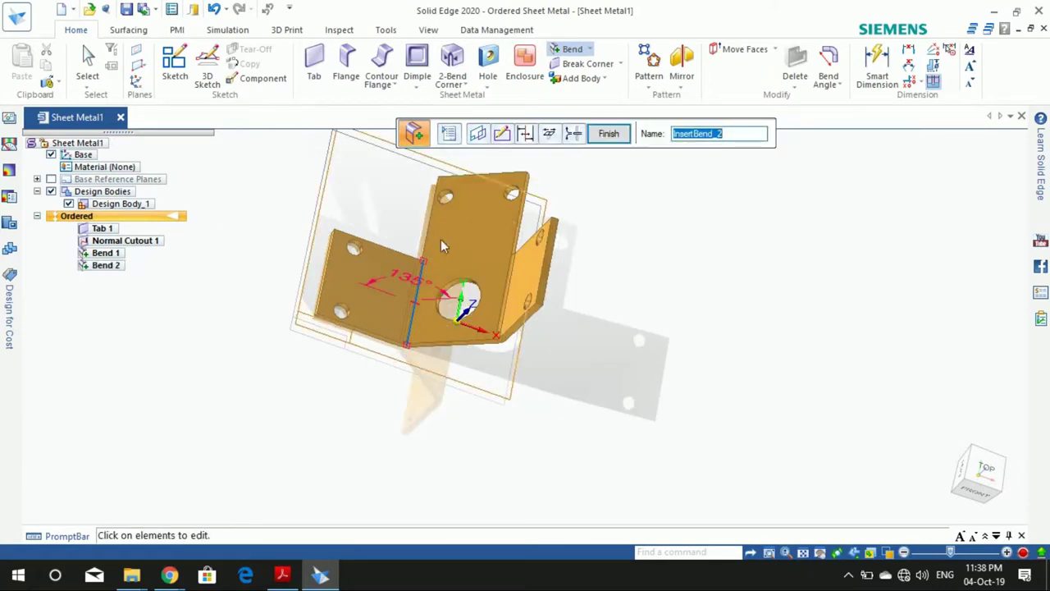
mouse_move(464, 299)
middle_down()
mouse_move(464, 220)
mouse_move(523, 323)
mouse_move(495, 244)
middle_up()
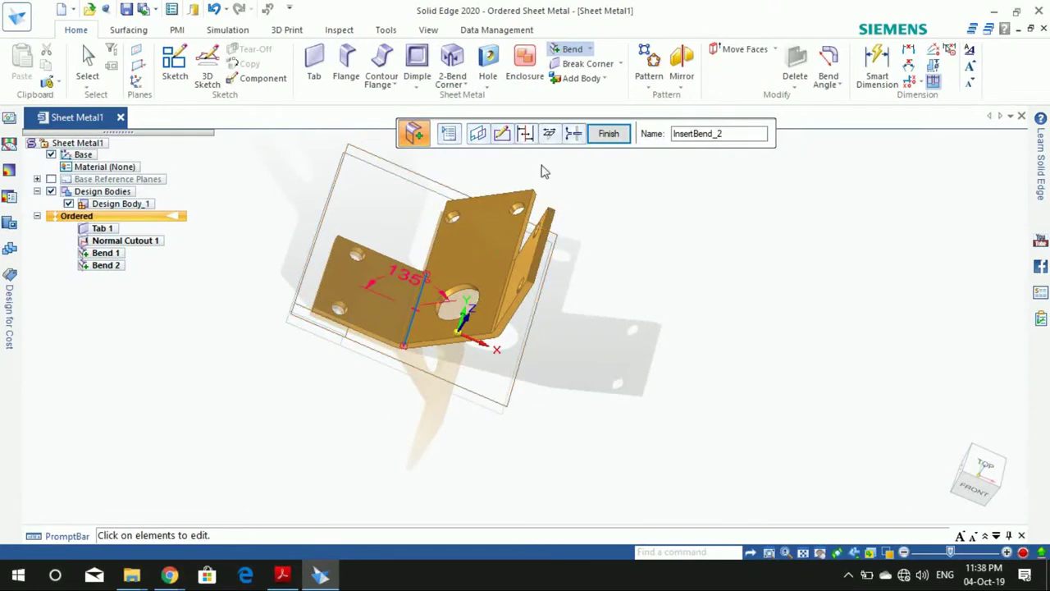
Reopen the Bend 2 profile and re-accept the bend line location
click(503, 136)
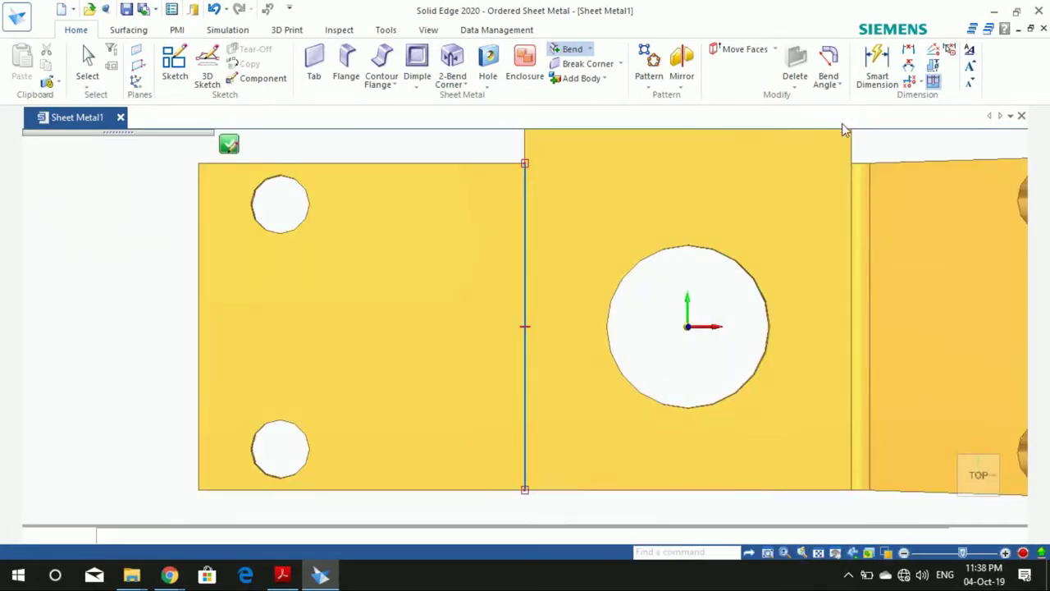
click(1017, 70)
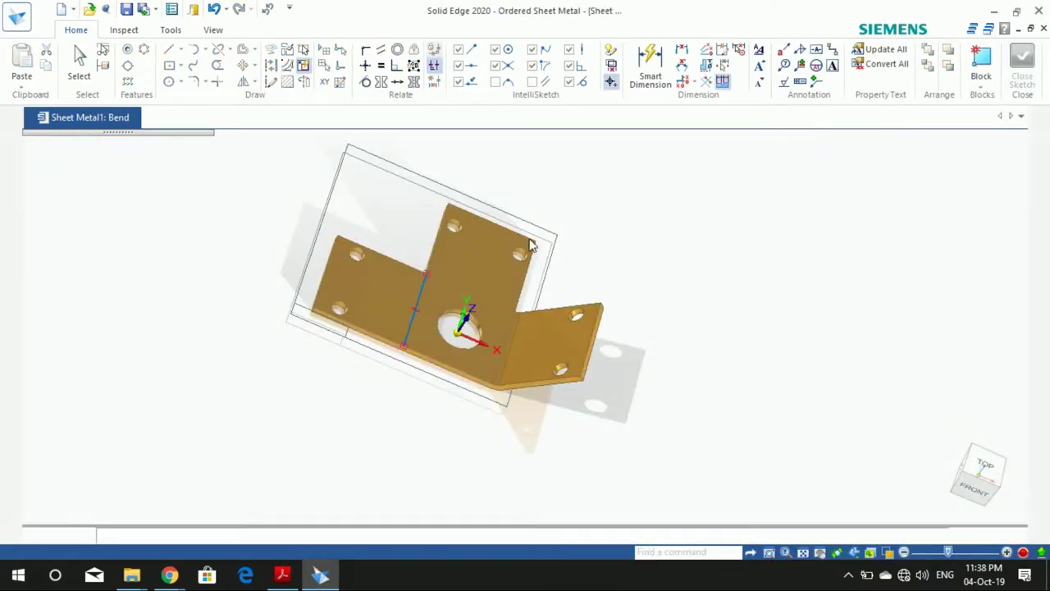
mouse_move(607, 253)
middle_down()
mouse_move(571, 339)
mouse_move(541, 303)
mouse_move(491, 302)
middle_up()
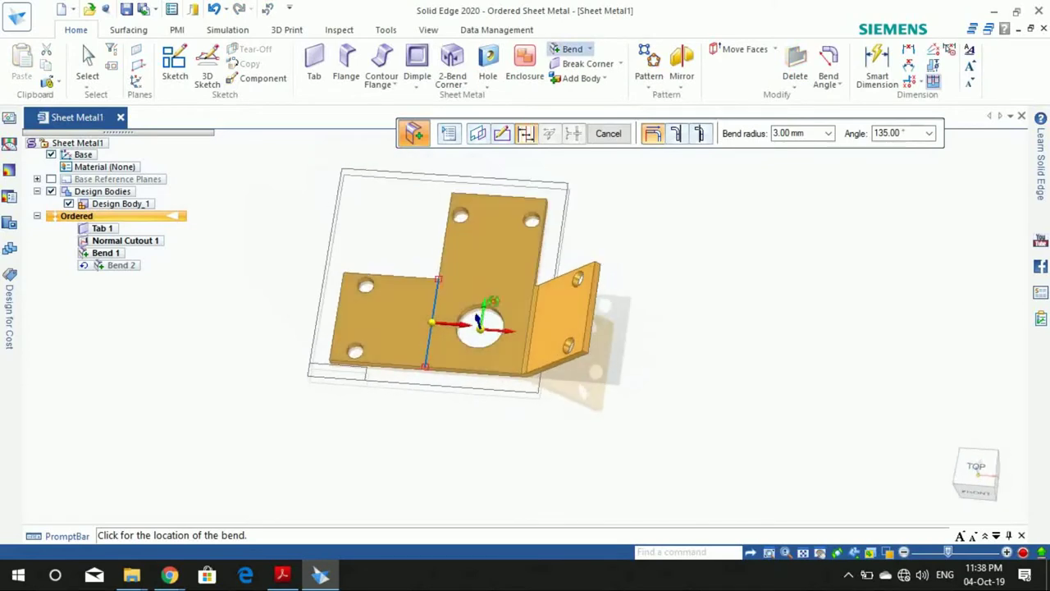
click(244, 318)
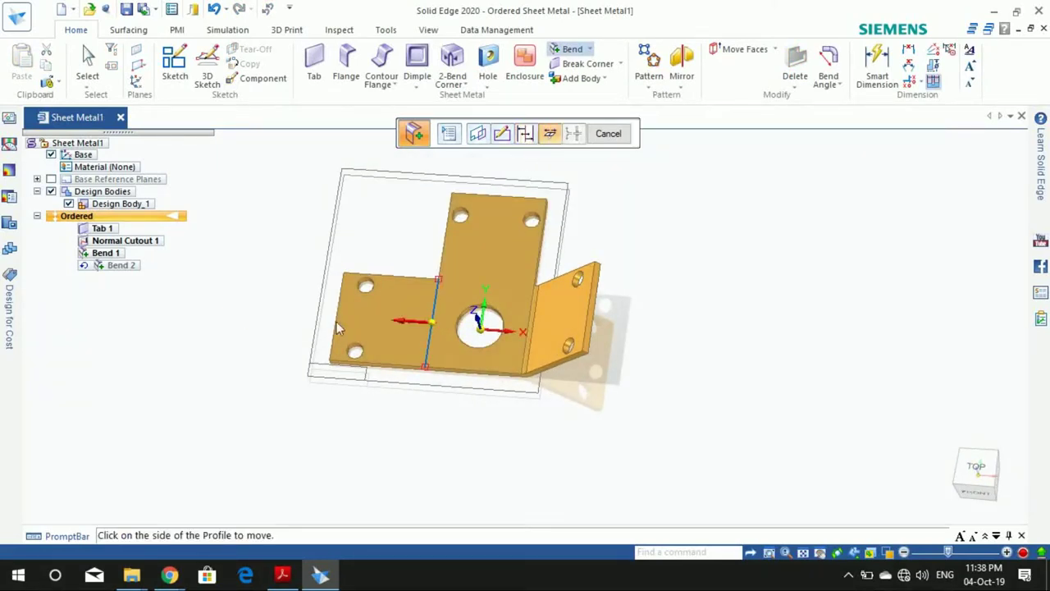
Fold the left wing upward to match the right wing and finish Bend 2
click(289, 331)
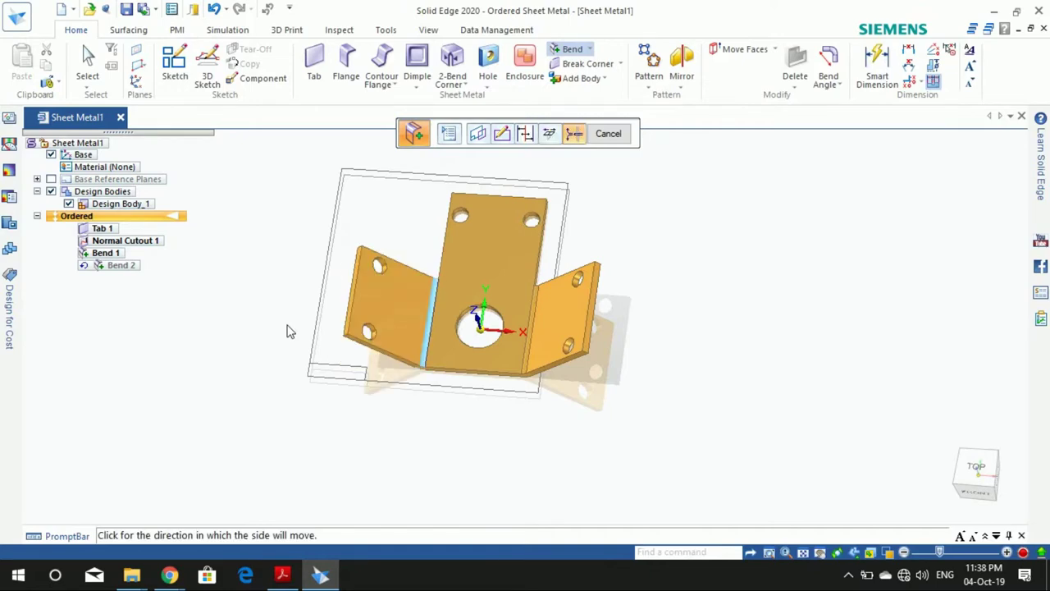
middle_drag(421, 275, 545, 193)
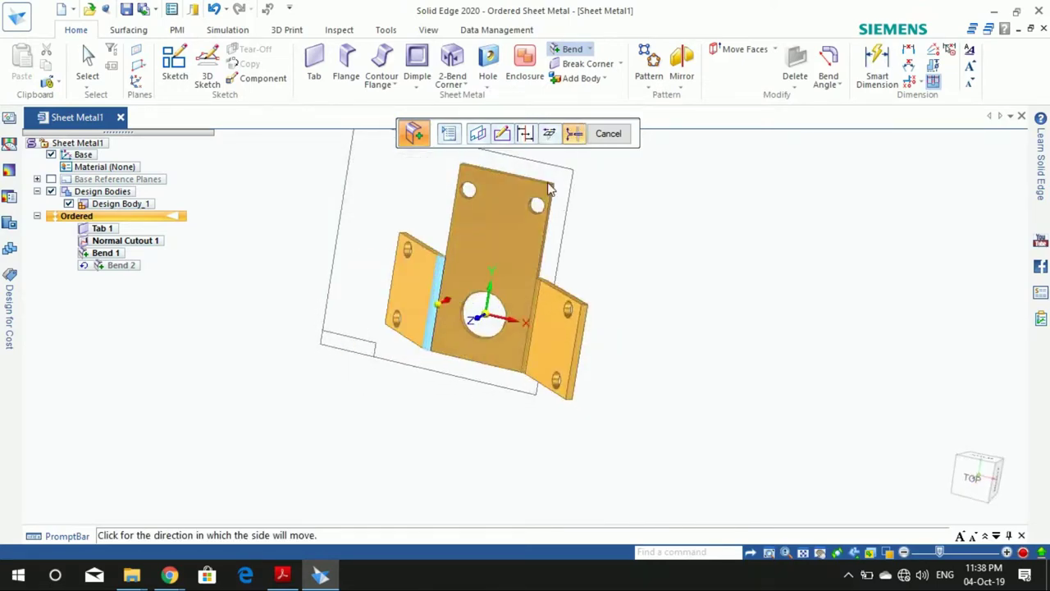
middle_drag(374, 286, 380, 148)
click(377, 164)
key(ctrl+t)
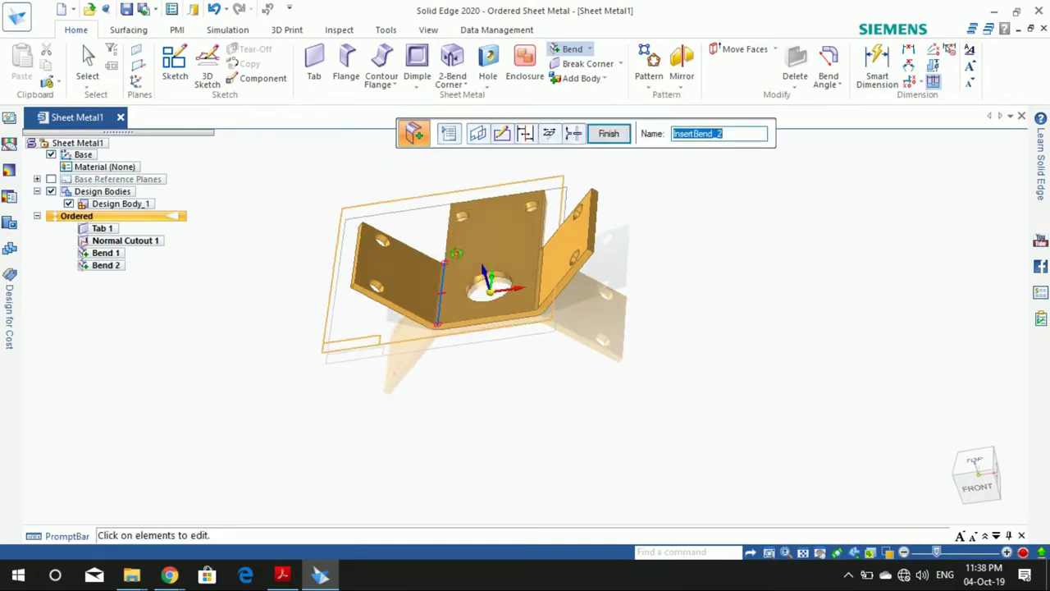
key(ctrl+f)
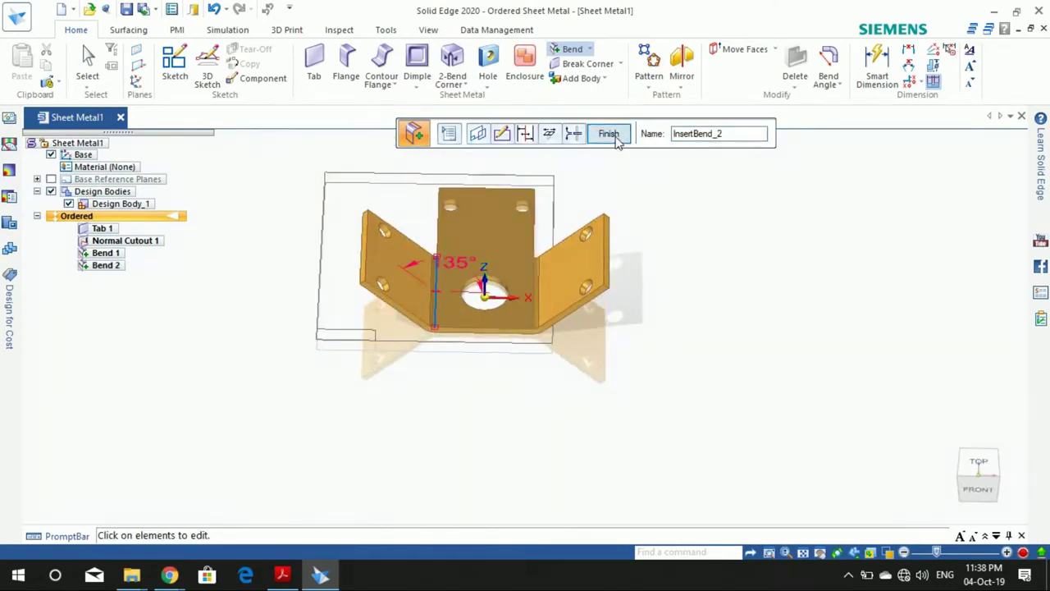
click(608, 132)
click(606, 134)
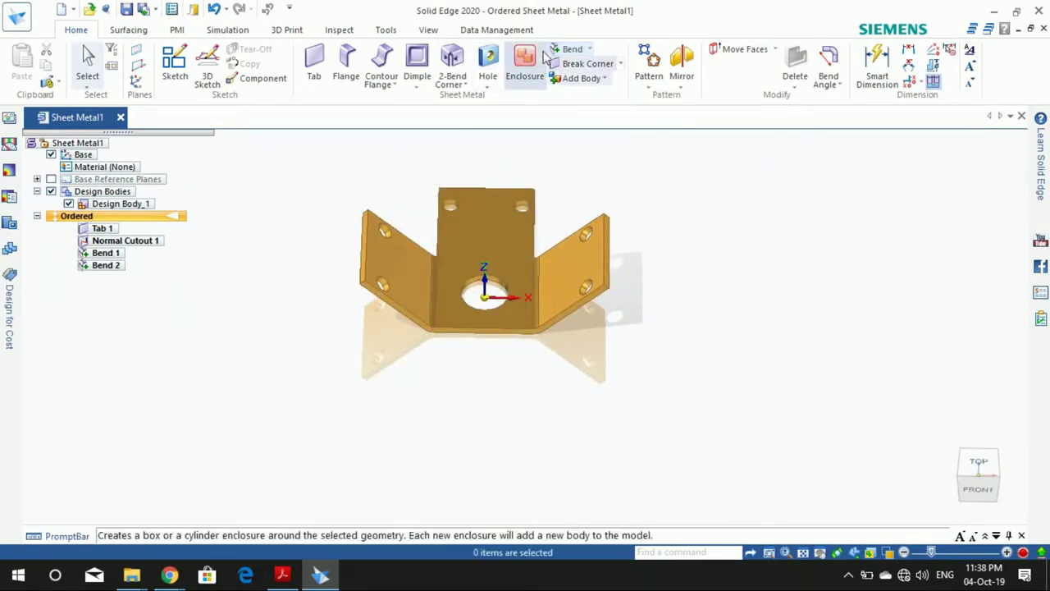
click(568, 50)
Draw a bend line across the top tab from its left corner to its right corner
middle_drag(547, 194, 540, 220)
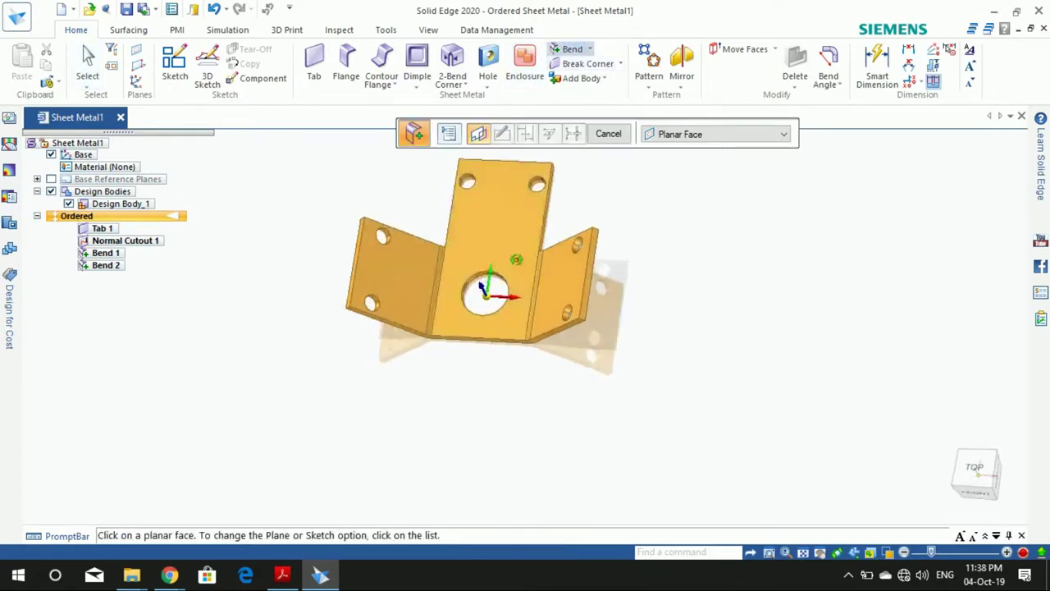
scroll(534, 216, up, 3)
click(509, 221)
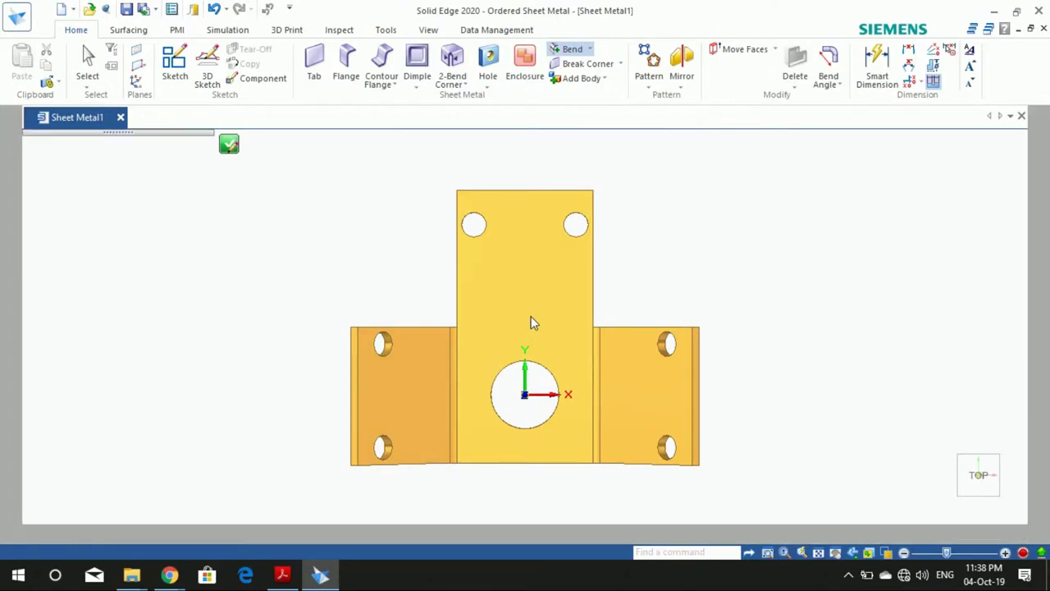
scroll(551, 343, up, 2)
scroll(556, 347, up, 1)
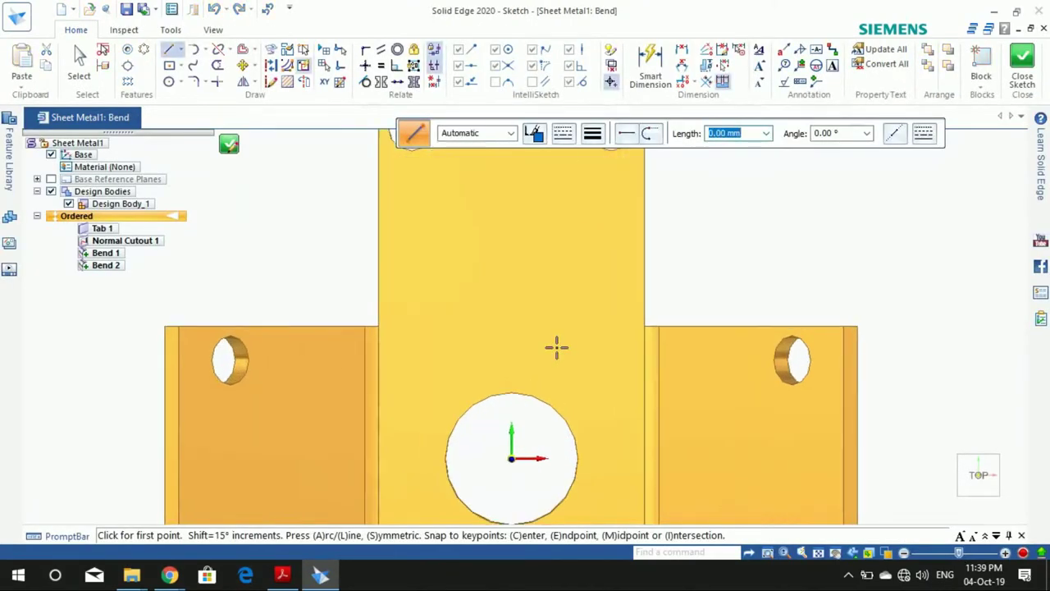
scroll(556, 347, up, 2)
click(297, 330)
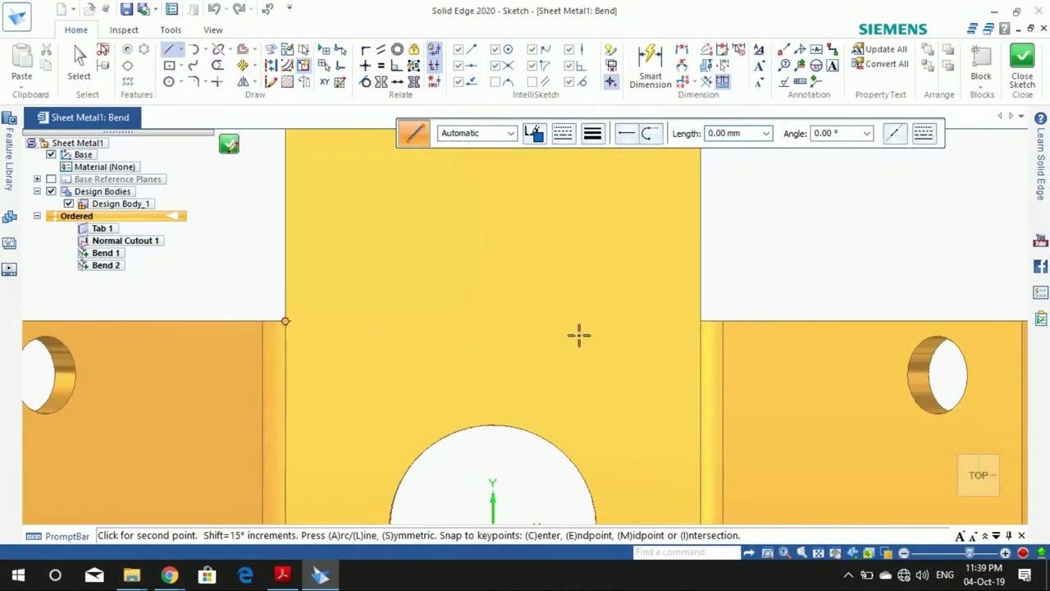
click(713, 332)
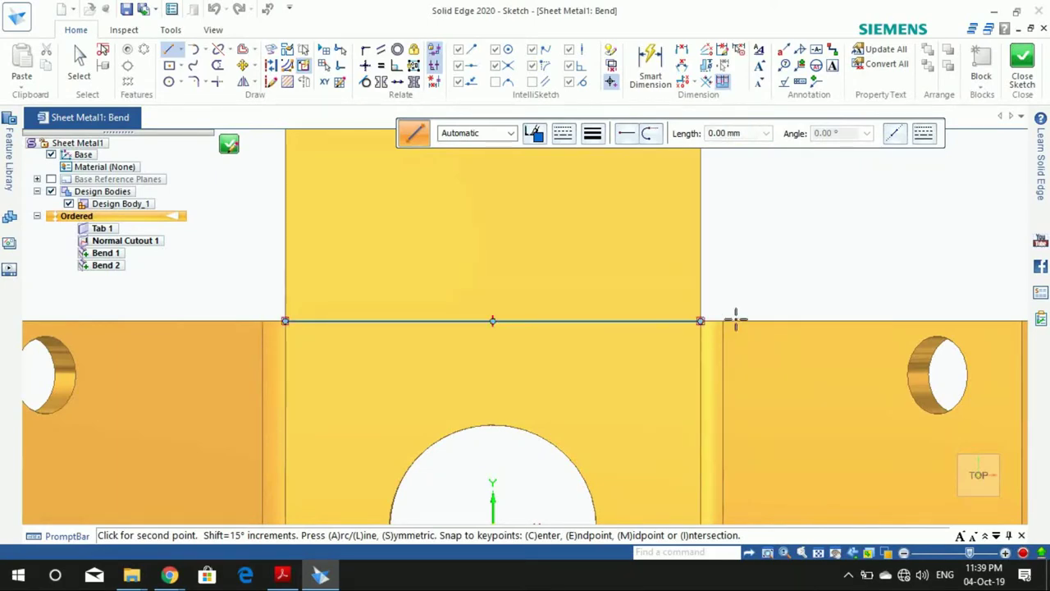
click(1021, 82)
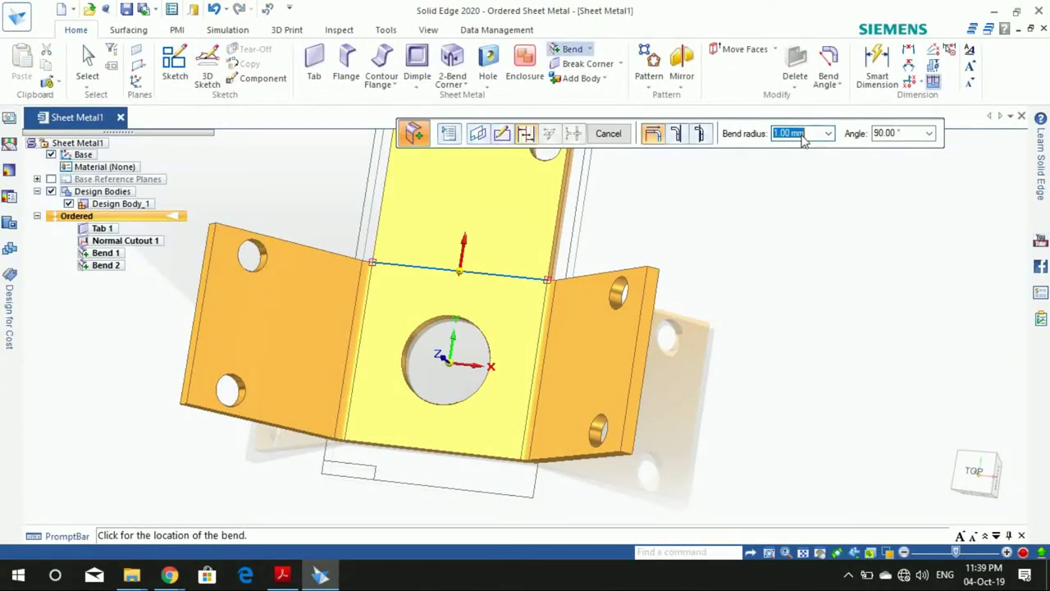
Fold the top tab over along that line to create Bend 3
click(759, 211)
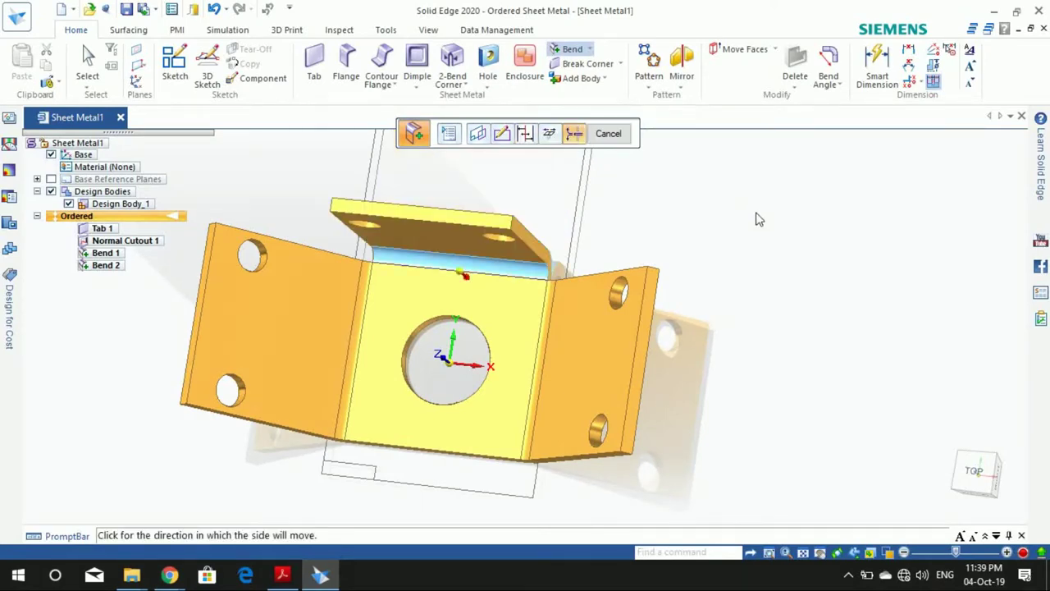
middle_drag(759, 219, 678, 168)
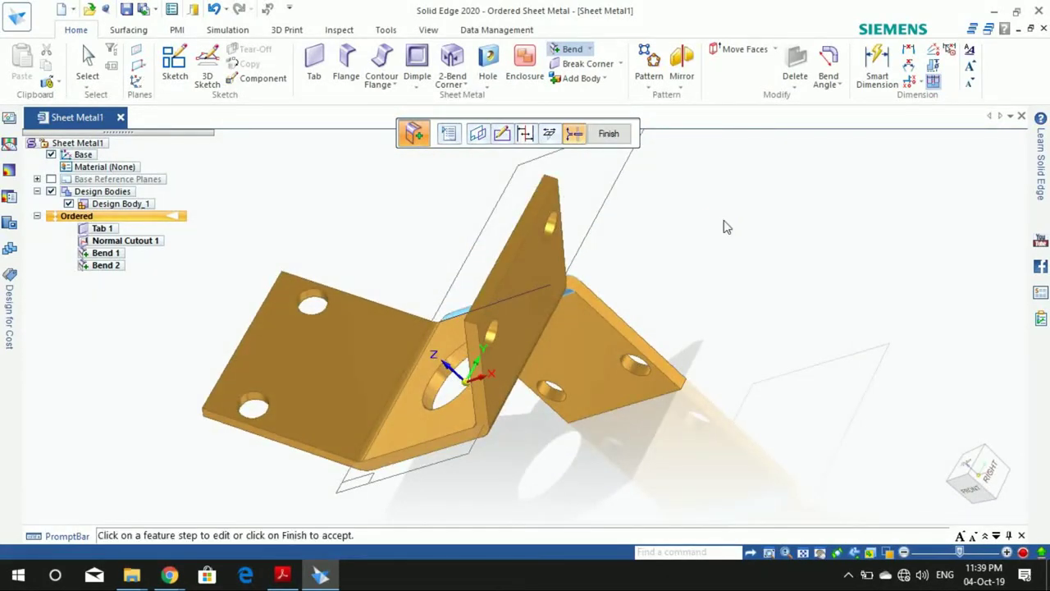
mouse_move(543, 295)
middle_down()
mouse_move(635, 355)
mouse_move(632, 247)
middle_up()
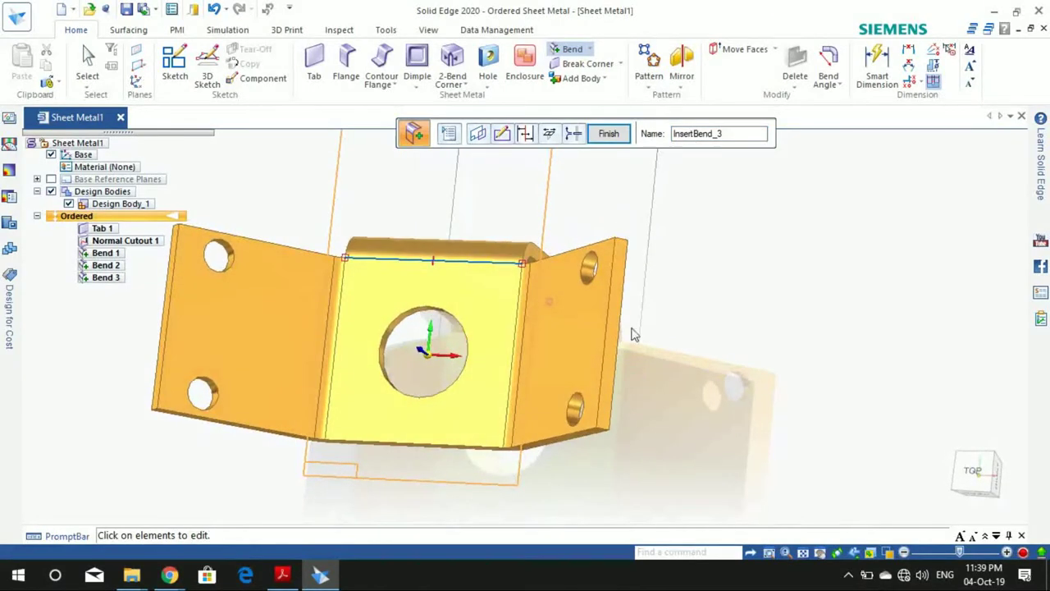
click(608, 133)
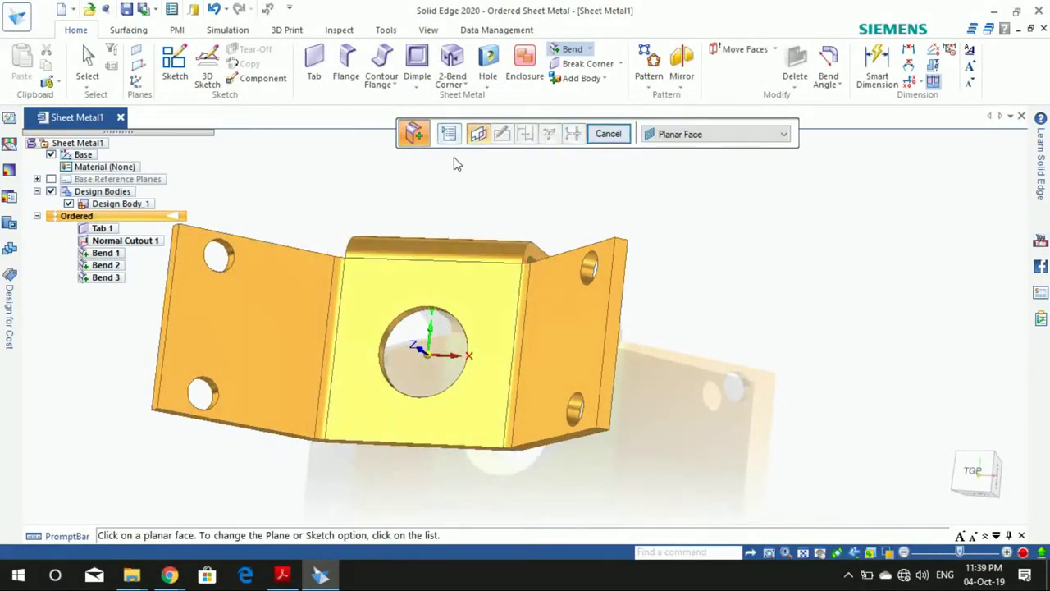
Close the bend command and orbit the bent part to a front isometric view
click(608, 134)
scroll(595, 222, down, 5)
mouse_move(595, 222)
middle_down()
mouse_move(519, 137)
mouse_move(476, 197)
mouse_move(594, 366)
mouse_move(497, 224)
mouse_move(472, 239)
middle_up()
scroll(566, 228, up, 3)
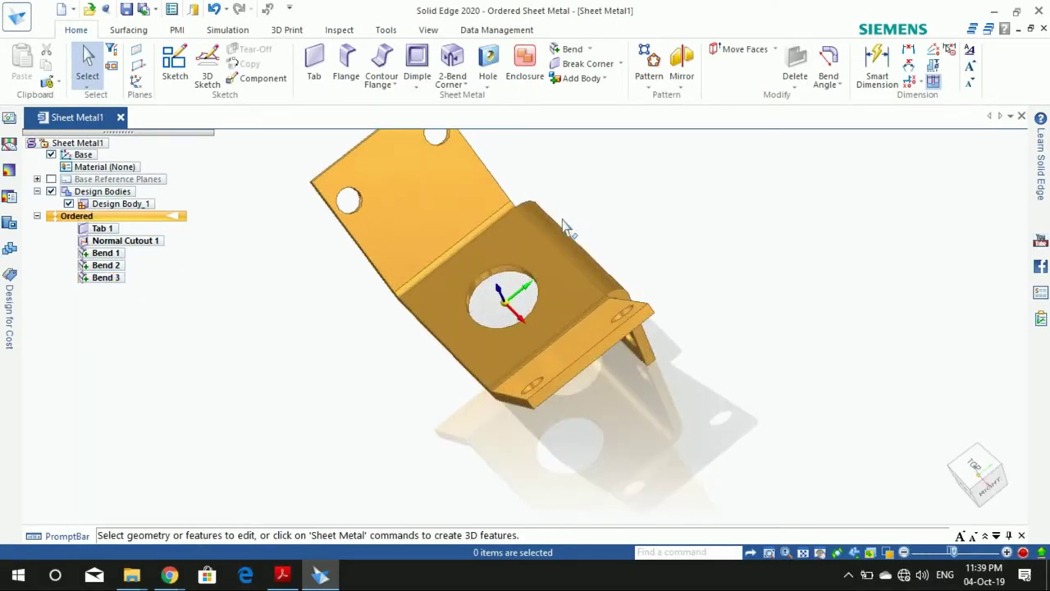
scroll(566, 228, down, 3)
mouse_move(563, 222)
middle_down()
mouse_move(637, 235)
mouse_move(672, 387)
mouse_move(566, 339)
mouse_move(574, 371)
mouse_move(485, 331)
mouse_move(372, 347)
mouse_move(305, 225)
mouse_move(311, 347)
mouse_move(365, 532)
middle_up()
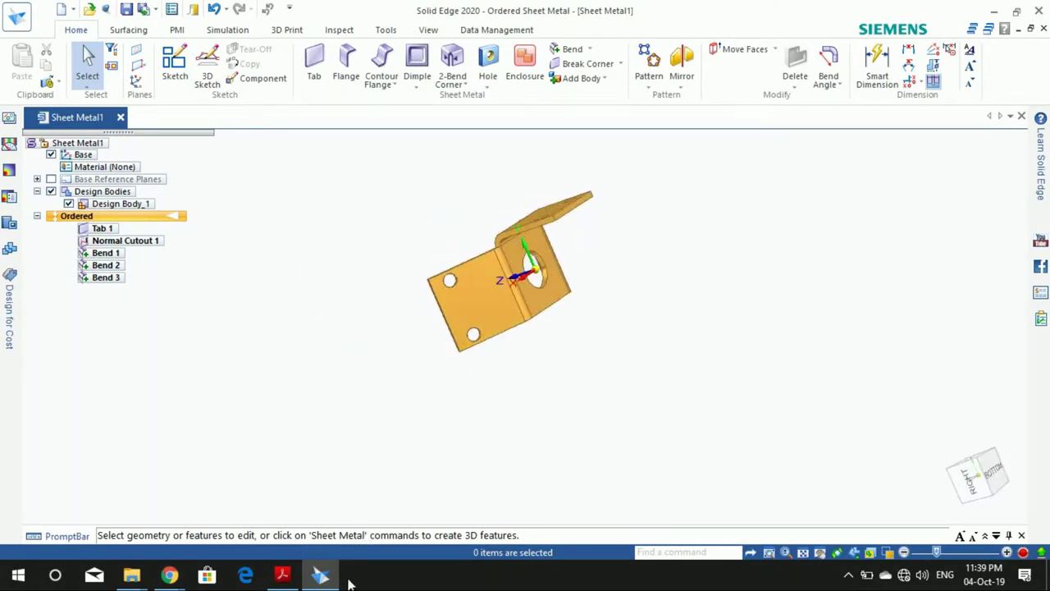
Compare the part against the PART-1 drawing, then return to a face-on model view
click(283, 574)
scroll(717, 298, down, 1)
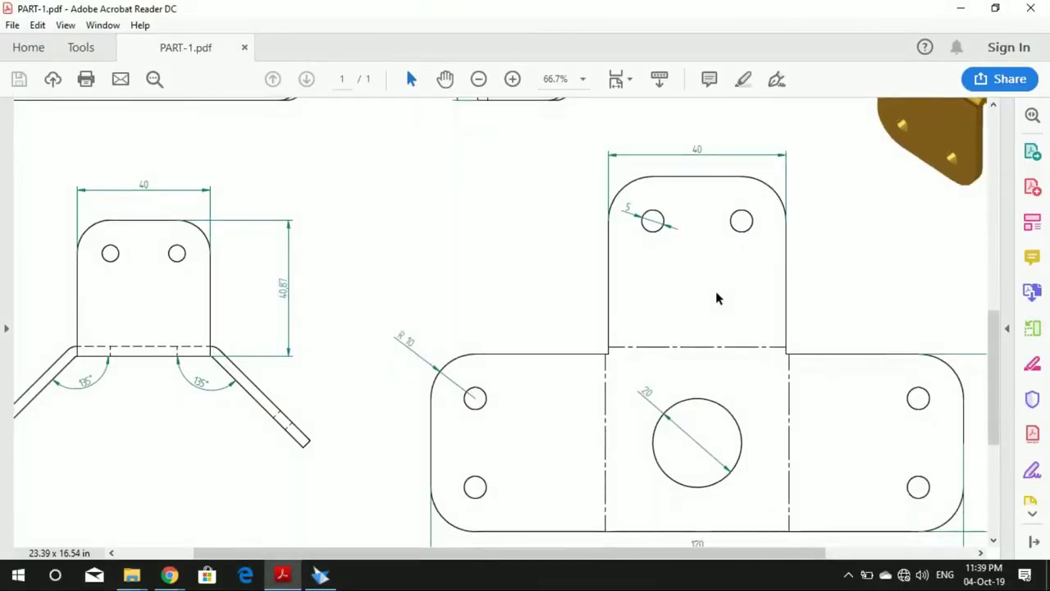
scroll(720, 295, up, 2)
scroll(722, 293, up, 1)
scroll(717, 299, up, 1)
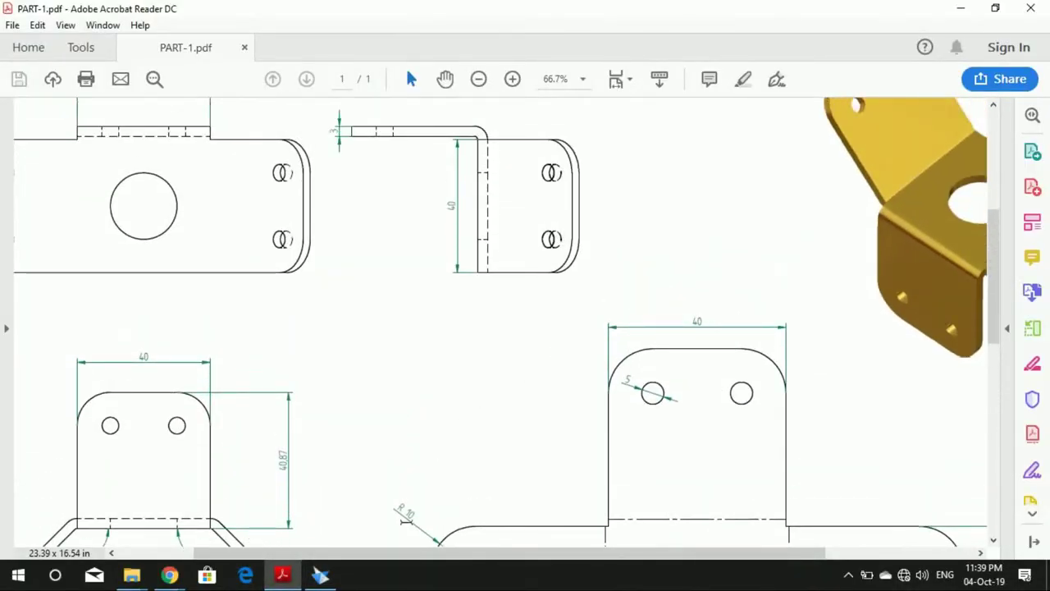
click(324, 573)
key(ctrl+r)
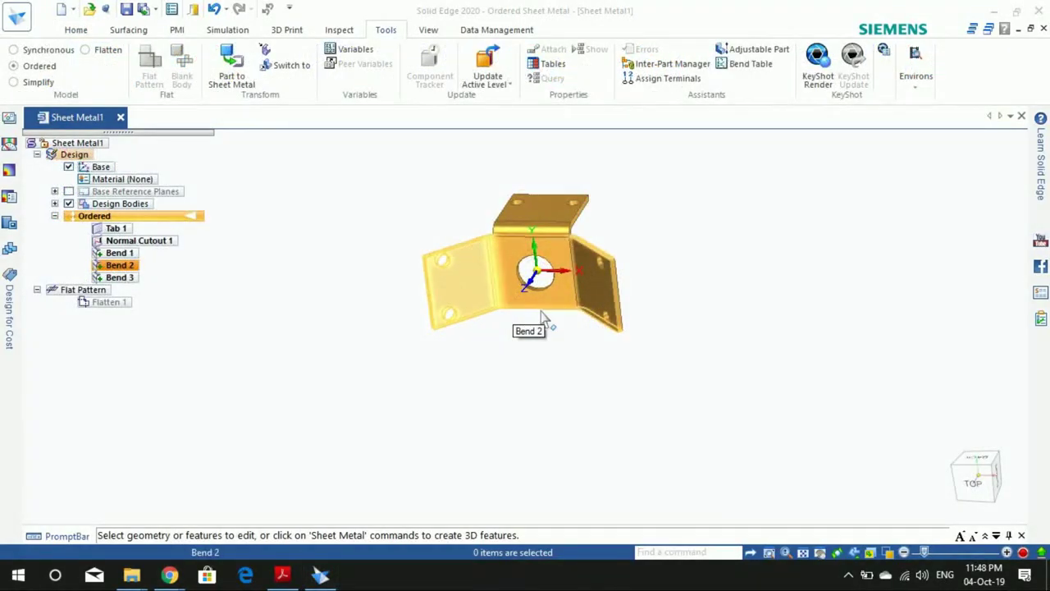
Set up a 10.00 mm Break Corner on the right flange's outer corner edge
scroll(541, 316, up, 2)
click(75, 30)
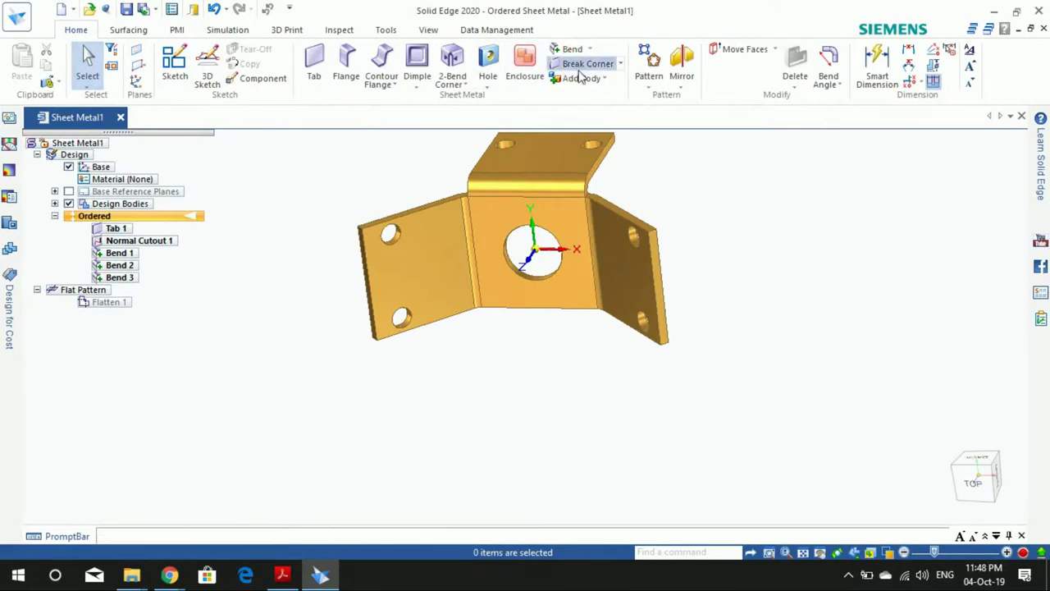
scroll(570, 196, down, 2)
scroll(569, 193, down, 2)
scroll(562, 174, up, 2)
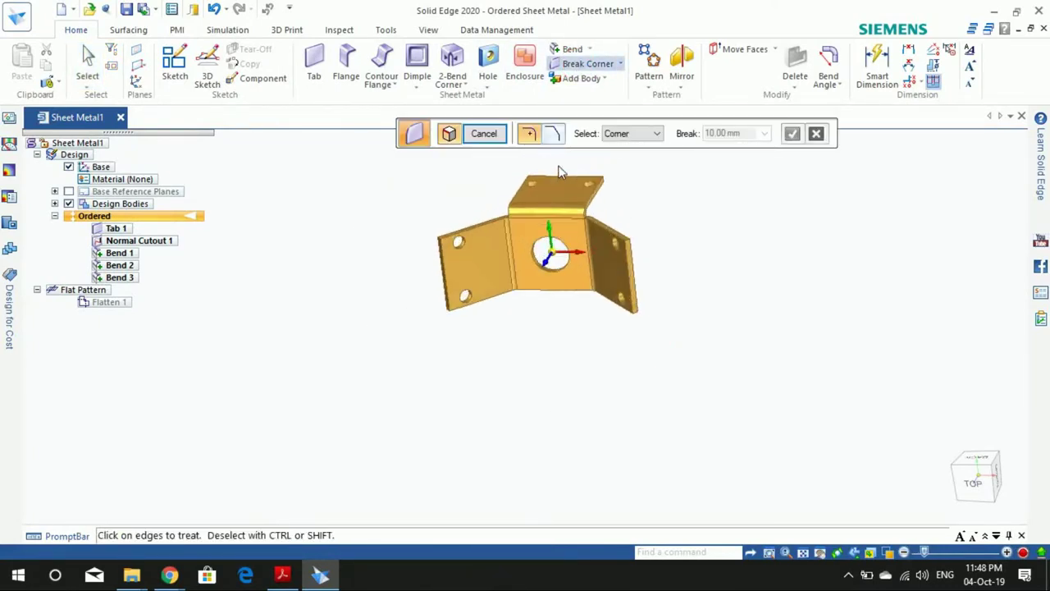
scroll(563, 172, up, 2)
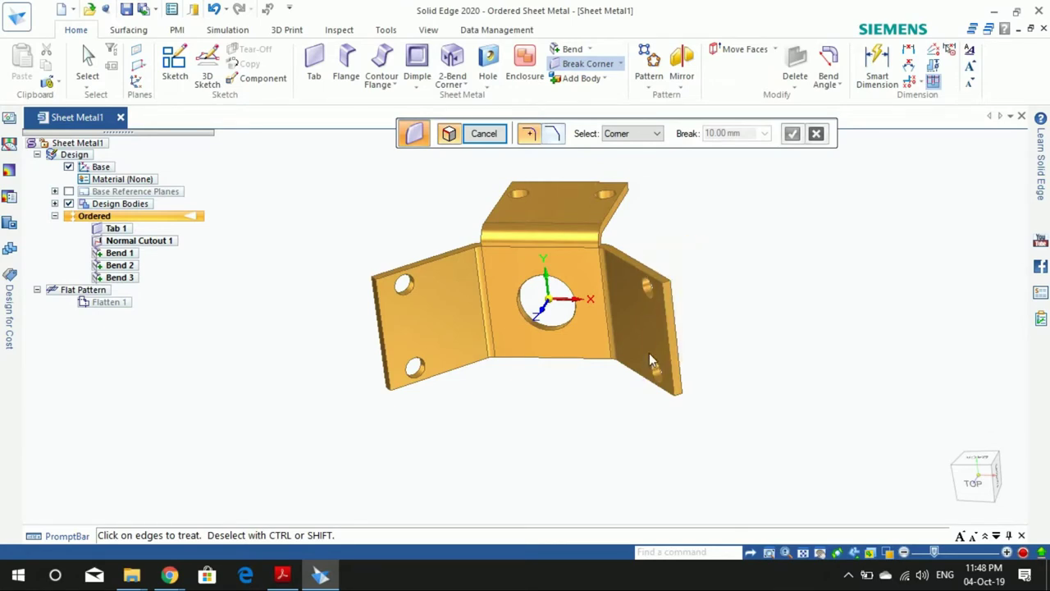
scroll(666, 276, up, 1)
scroll(665, 277, up, 2)
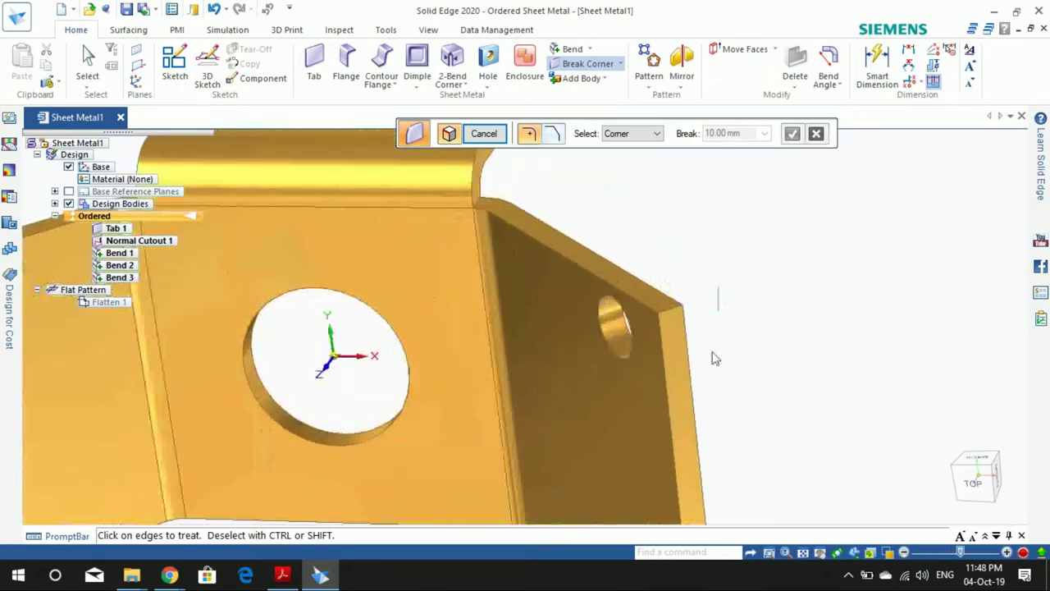
scroll(705, 332, down, 1)
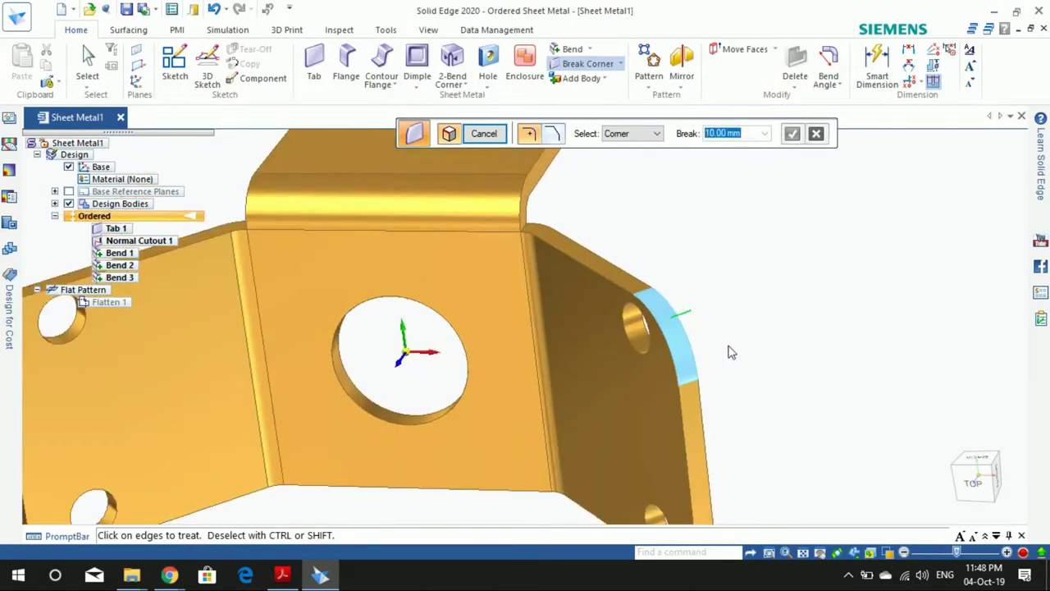
scroll(732, 342, down, 2)
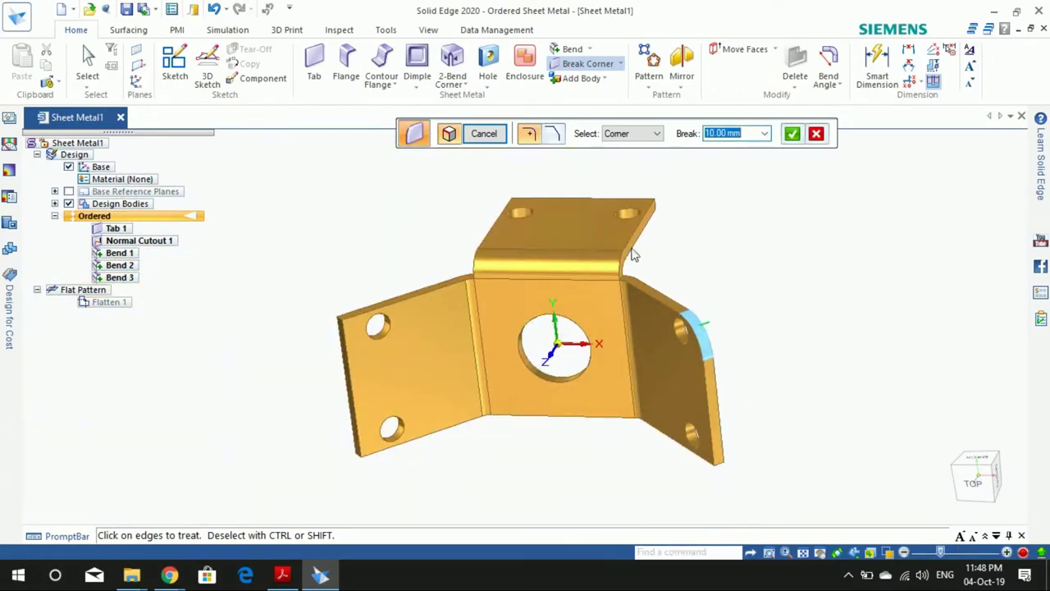
Check the PART-1 drawing for the R10 corner radius, then return to the model
click(279, 577)
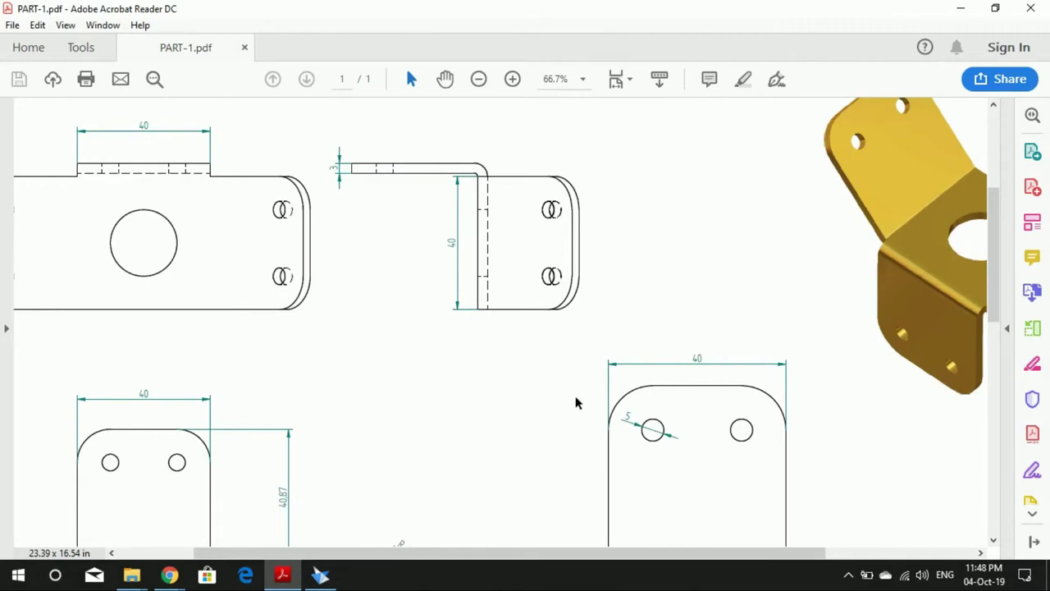
scroll(574, 398, down, 1)
scroll(569, 389, down, 1)
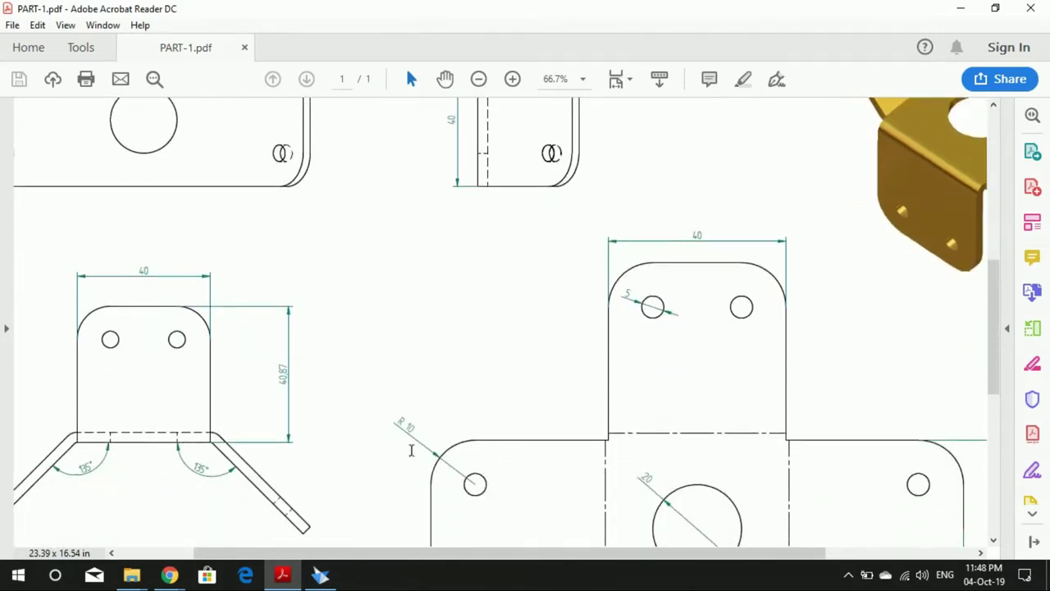
click(320, 576)
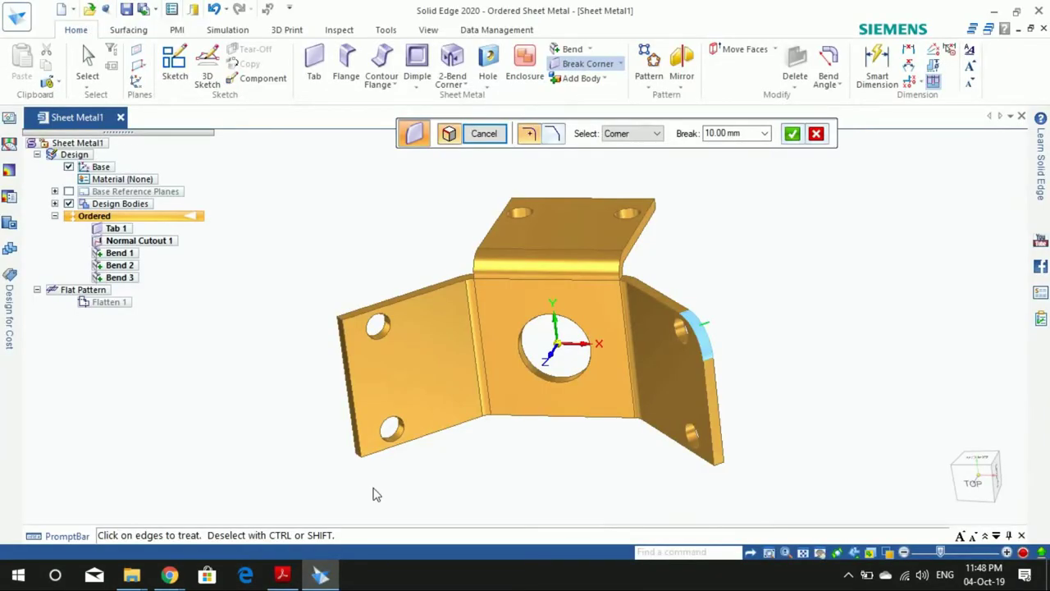
Pick the outer corners of both flanges and the top tab and finish Break Corner 1 at 10 mm
middle_drag(685, 483, 784, 455)
scroll(759, 465, up, 3)
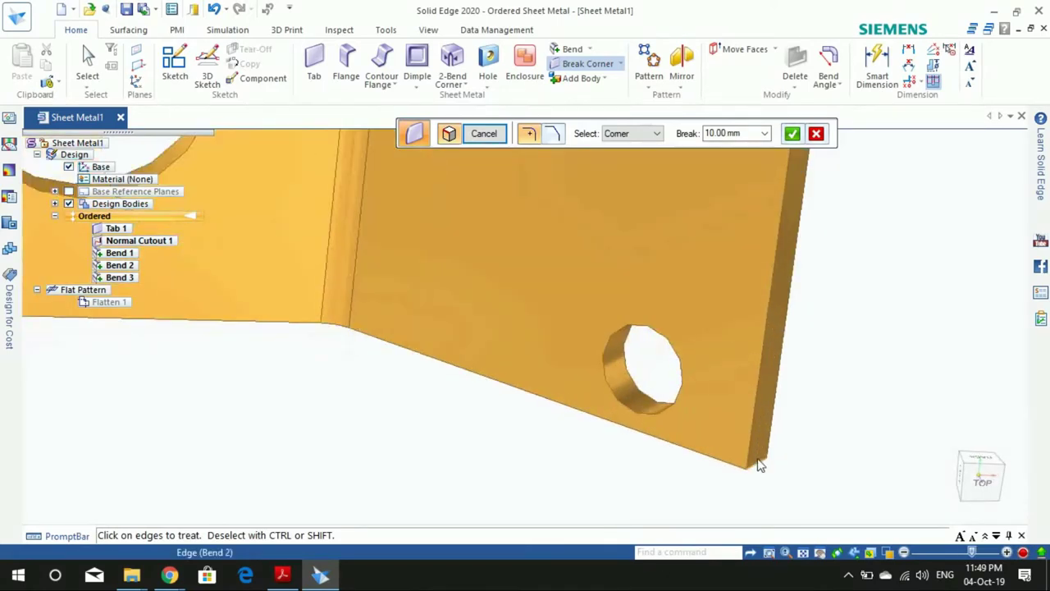
click(714, 476)
scroll(660, 421, down, 3)
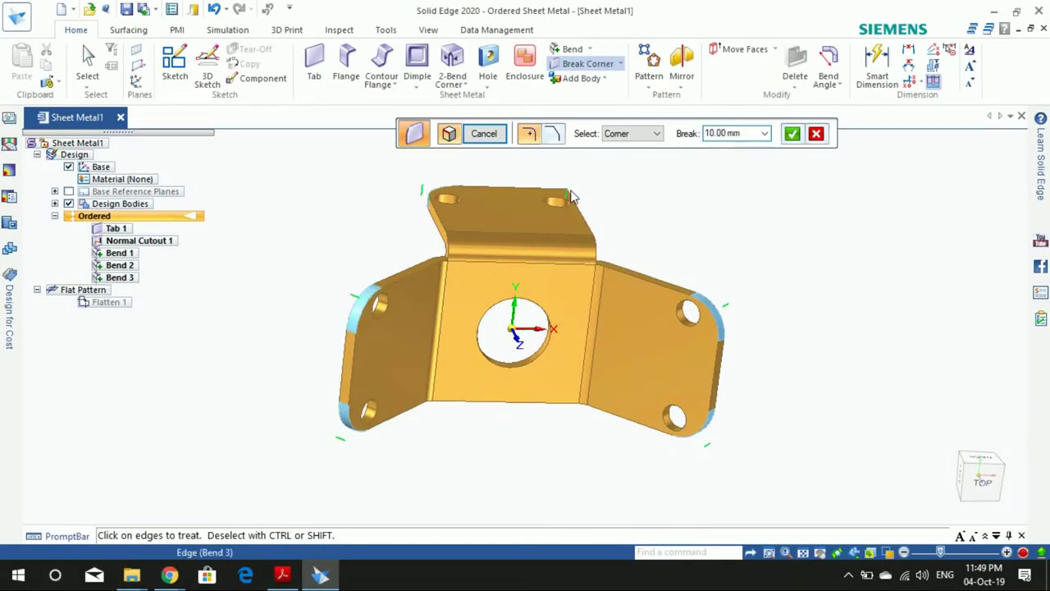
middle_drag(443, 296, 540, 284)
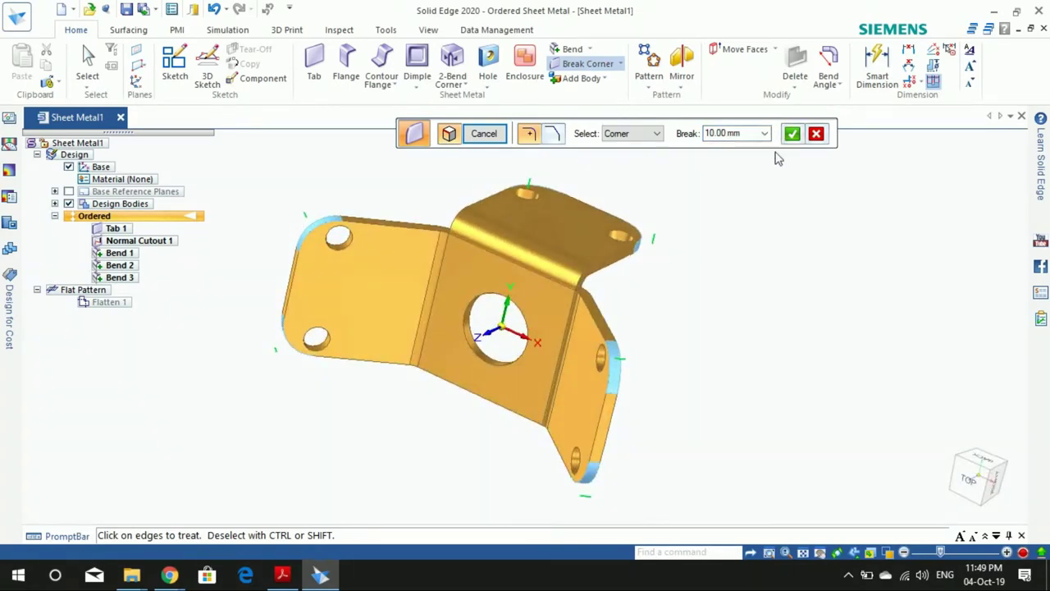
mouse_move(617, 241)
middle_down()
mouse_move(574, 312)
mouse_move(605, 238)
middle_up()
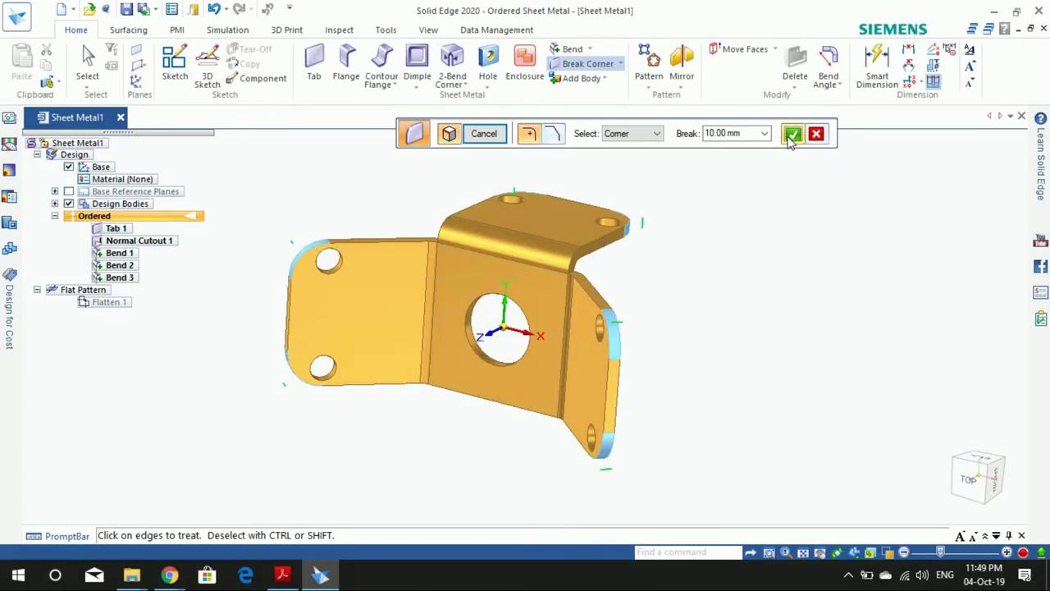
right_click(806, 174)
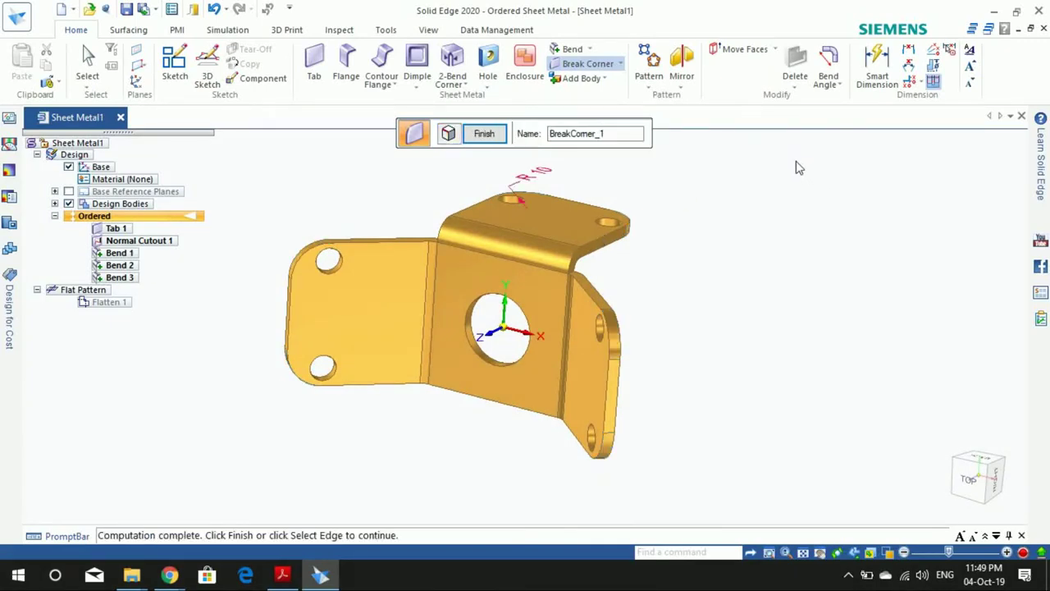
click(484, 133)
click(483, 135)
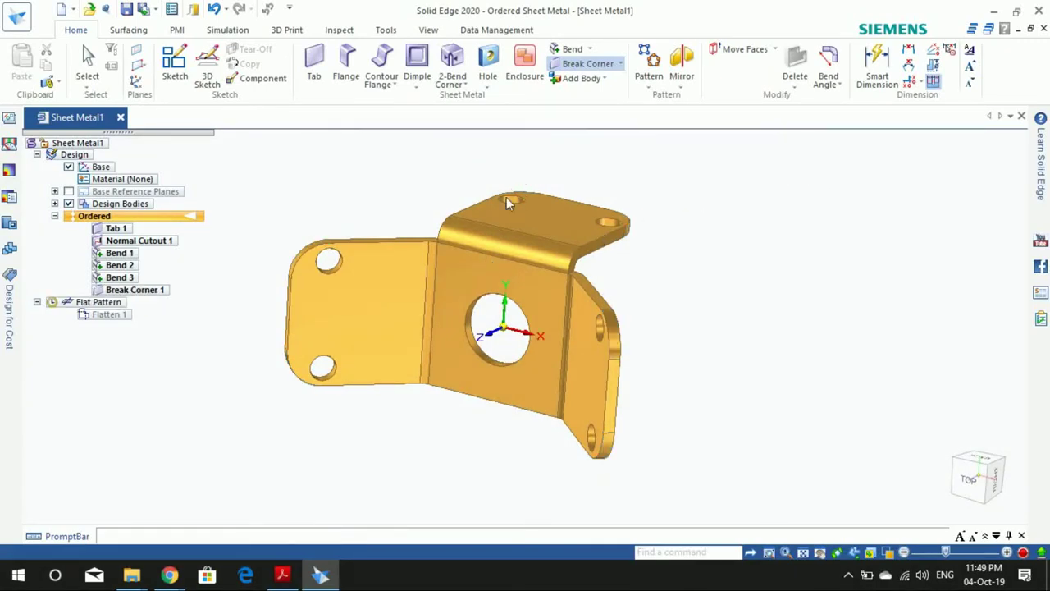
mouse_move(591, 312)
middle_down()
mouse_move(753, 284)
mouse_move(534, 260)
mouse_move(527, 216)
mouse_move(637, 157)
mouse_move(824, 171)
mouse_move(780, 296)
mouse_move(848, 214)
mouse_move(865, 244)
mouse_move(830, 248)
mouse_move(815, 270)
mouse_move(834, 254)
middle_up()
mouse_move(603, 287)
middle_down()
mouse_move(809, 211)
mouse_move(790, 286)
mouse_move(760, 267)
mouse_move(655, 282)
mouse_move(678, 364)
mouse_move(684, 274)
mouse_move(615, 300)
mouse_move(632, 300)
middle_up()
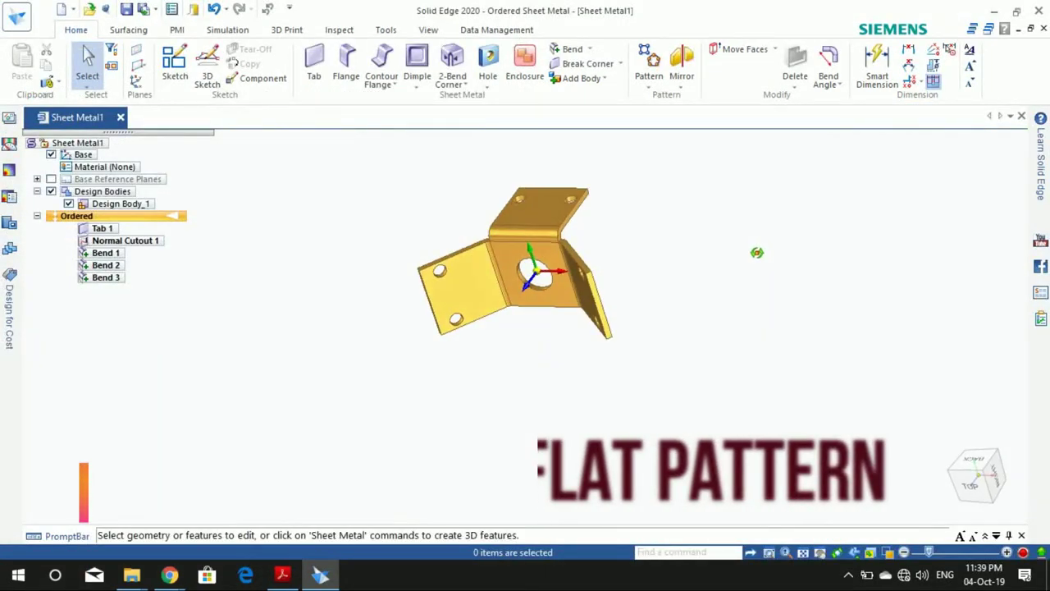
Flatten the bracket into Flatten 1, keeping the chosen face upward and aligning to the picked edge
click(392, 30)
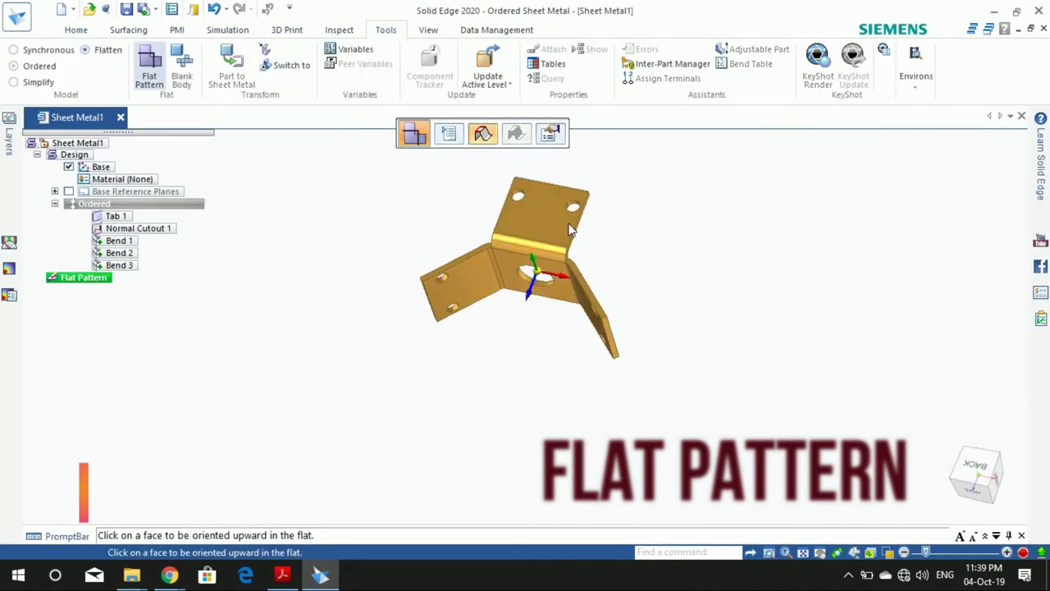
click(563, 225)
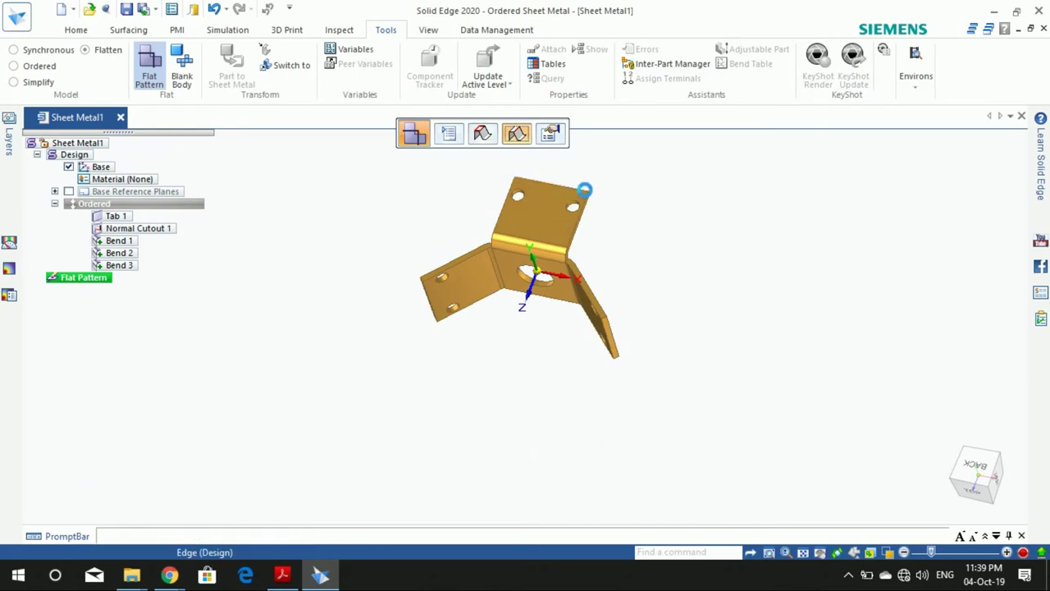
click(584, 190)
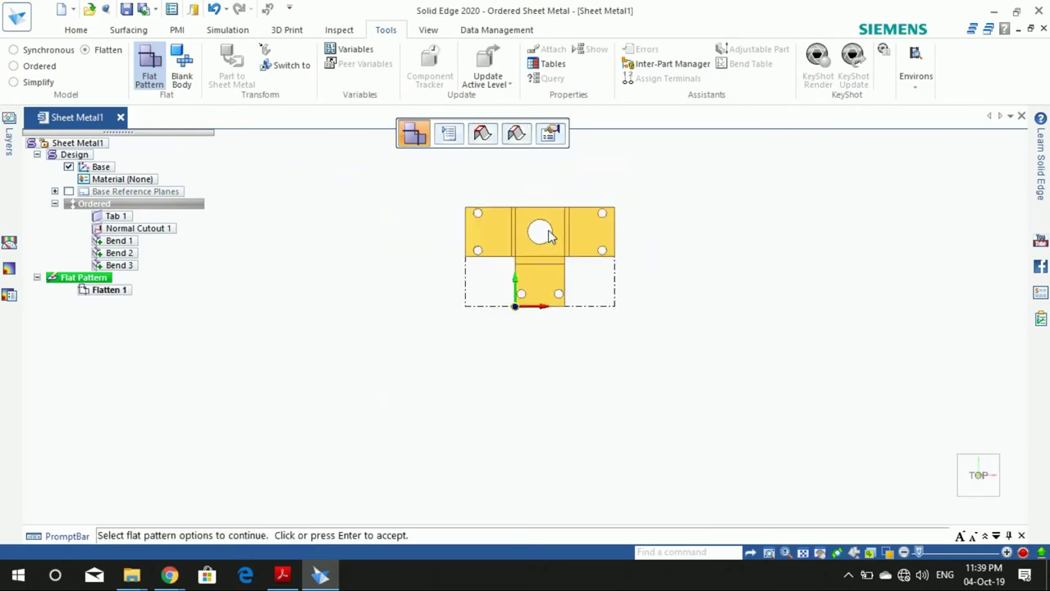
middle_drag(550, 235, 337, 281)
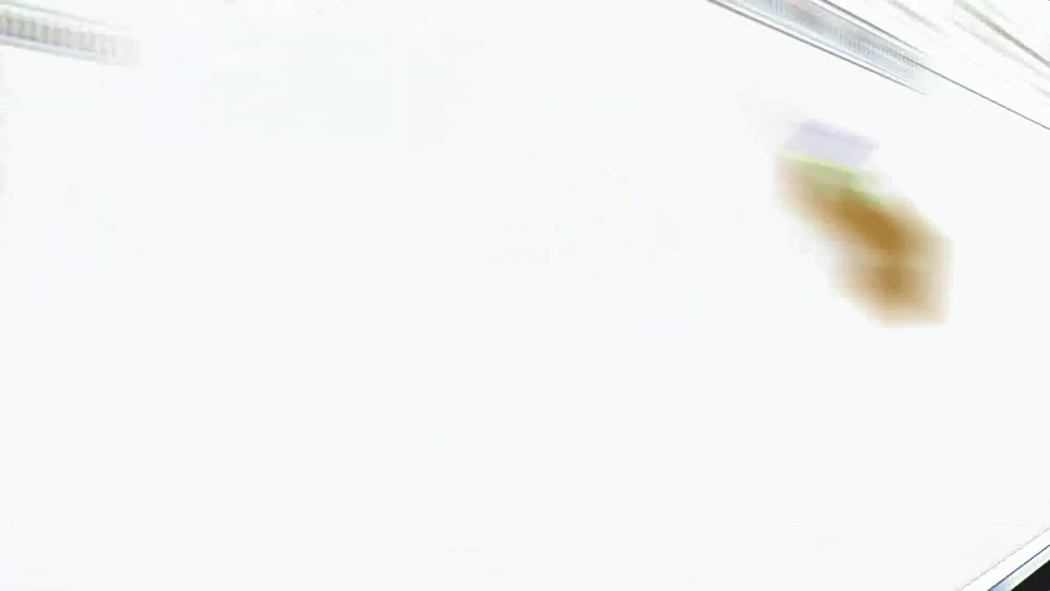